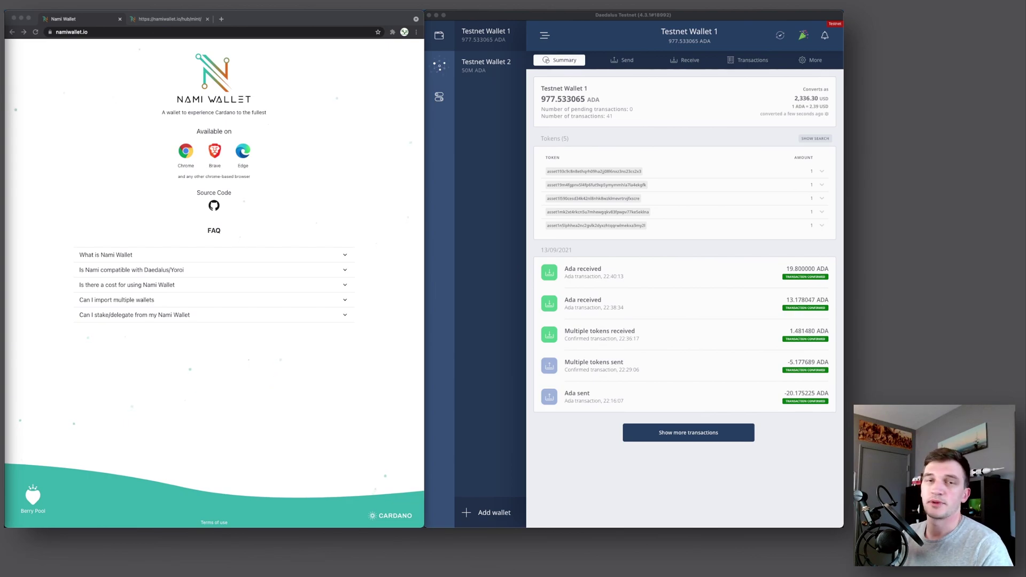
Add the Nami Wallet extension to Chrome from its Web Store page
{"action": "left_click", "coordinate": [66, 114]}
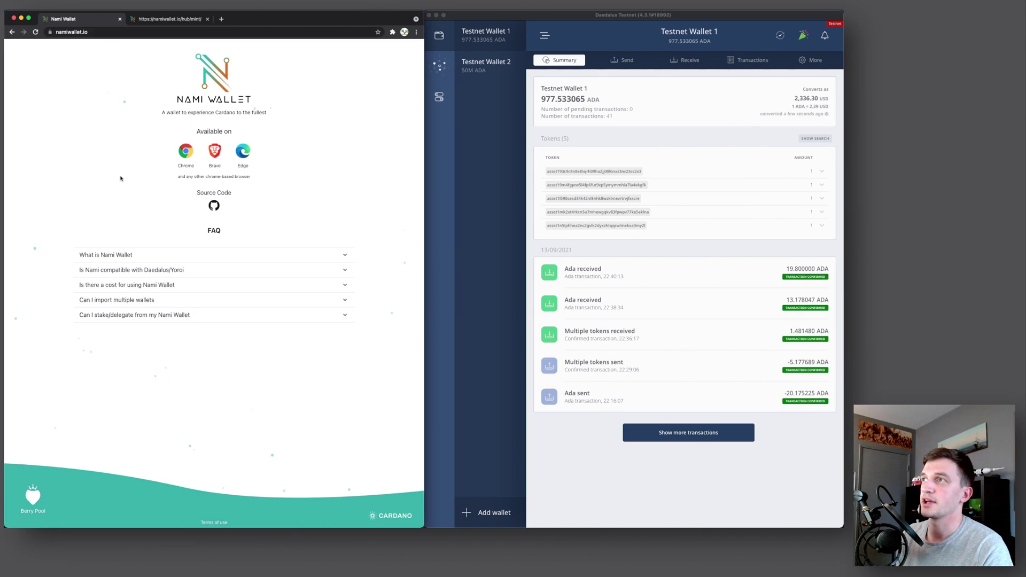
{"action": "left_click", "coordinate": [185, 153]}
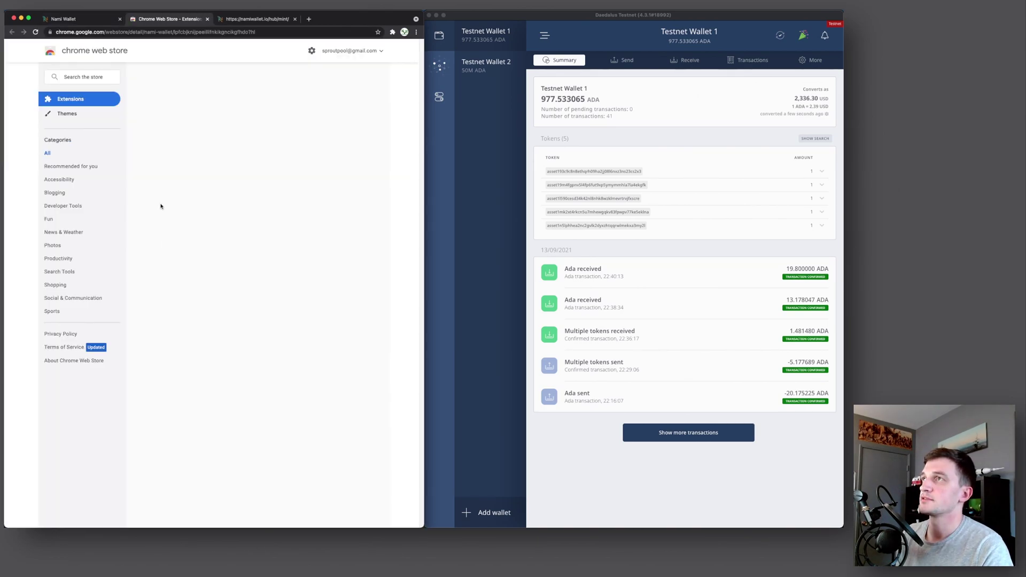
{"action": "left_click", "coordinate": [366, 102]}
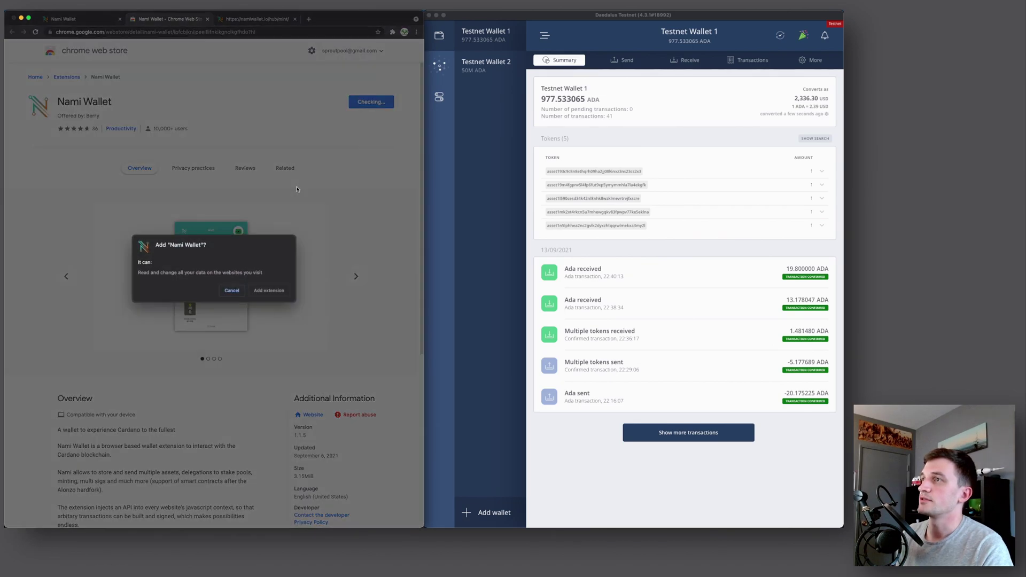
{"action": "left_click", "coordinate": [269, 291]}
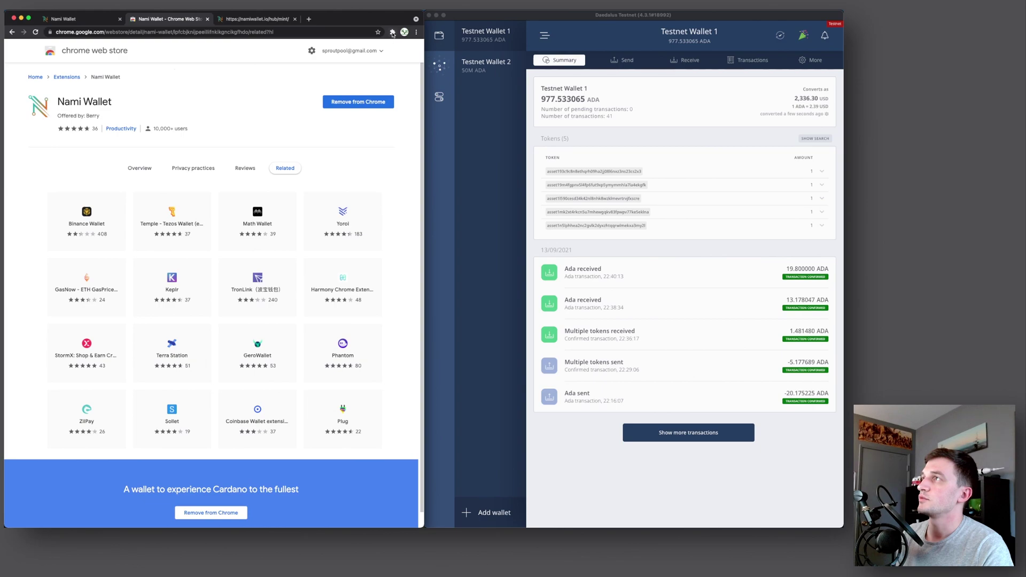
Pin Nami Wallet to the browser toolbar and close the Web Store tab
{"action": "left_click", "coordinate": [393, 32]}
{"action": "left_click", "coordinate": [376, 99]}
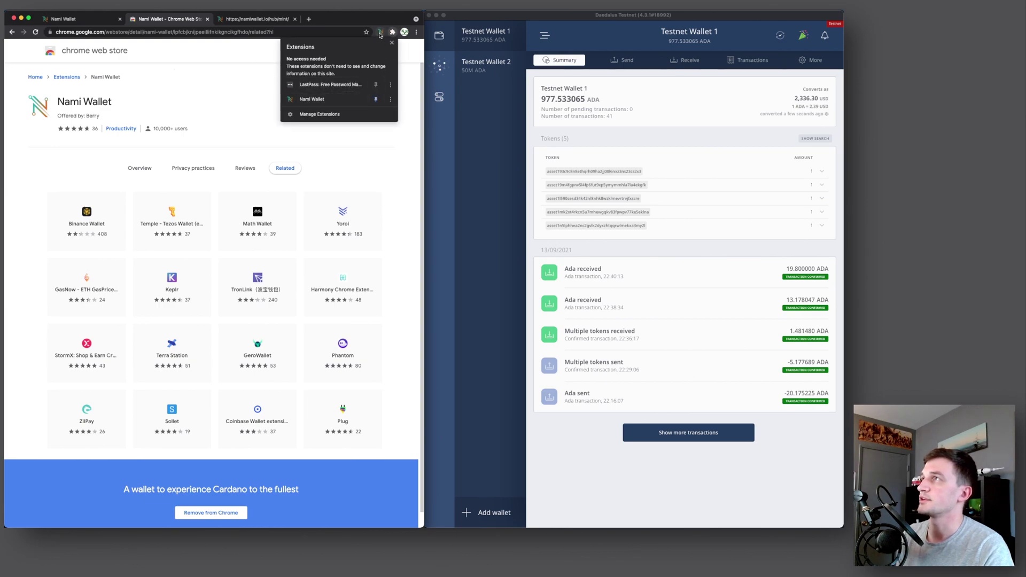
{"action": "key", "text": "super+w"}
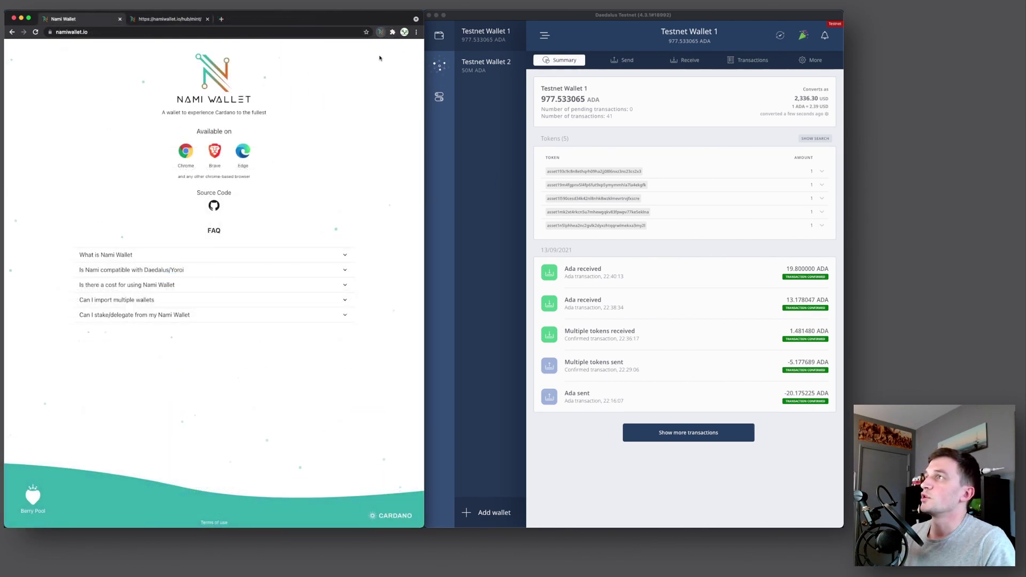
Open Nami Wallet, try importing with a 24-word seed phrase, then cancel back to Welcome
{"action": "left_click", "coordinate": [380, 32]}
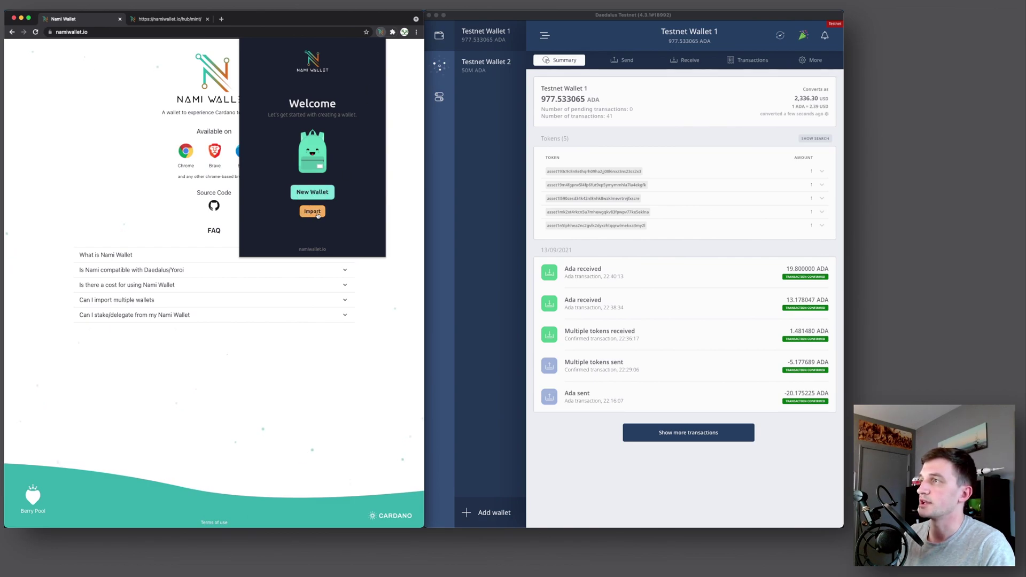
{"action": "left_click", "coordinate": [312, 212]}
{"action": "left_click", "coordinate": [282, 188]}
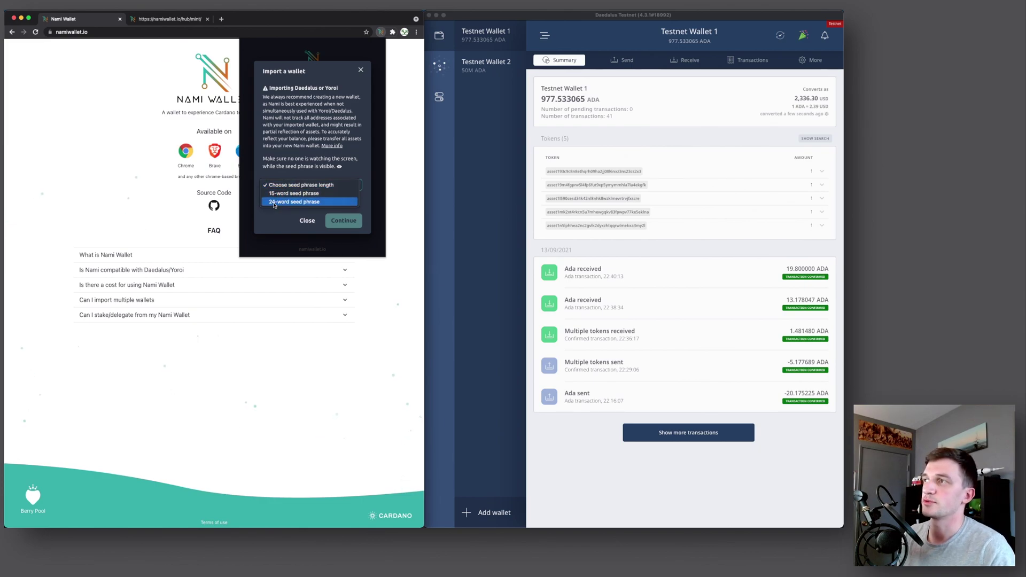
{"action": "left_click", "coordinate": [274, 202]}
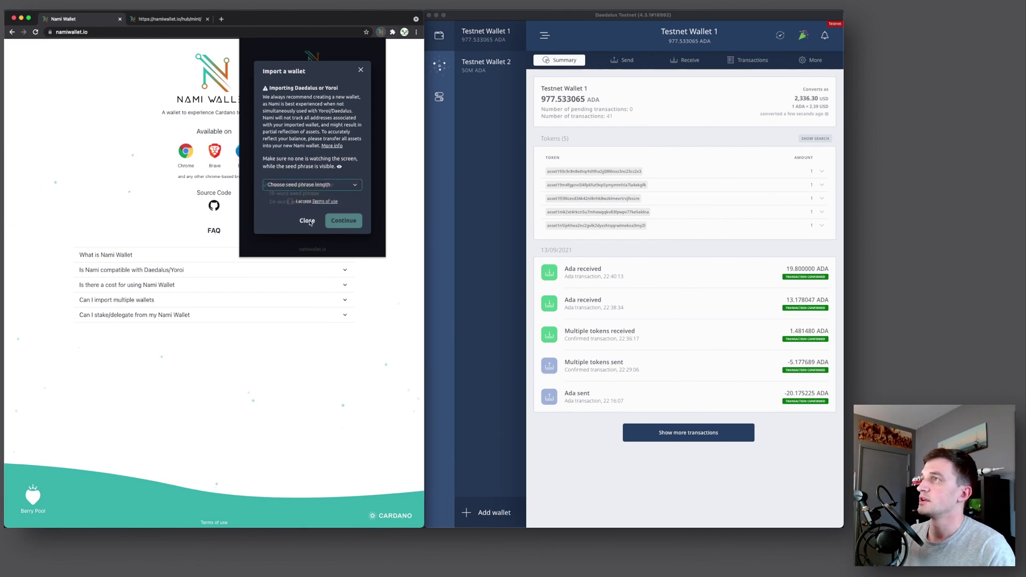
{"action": "left_click", "coordinate": [307, 220]}
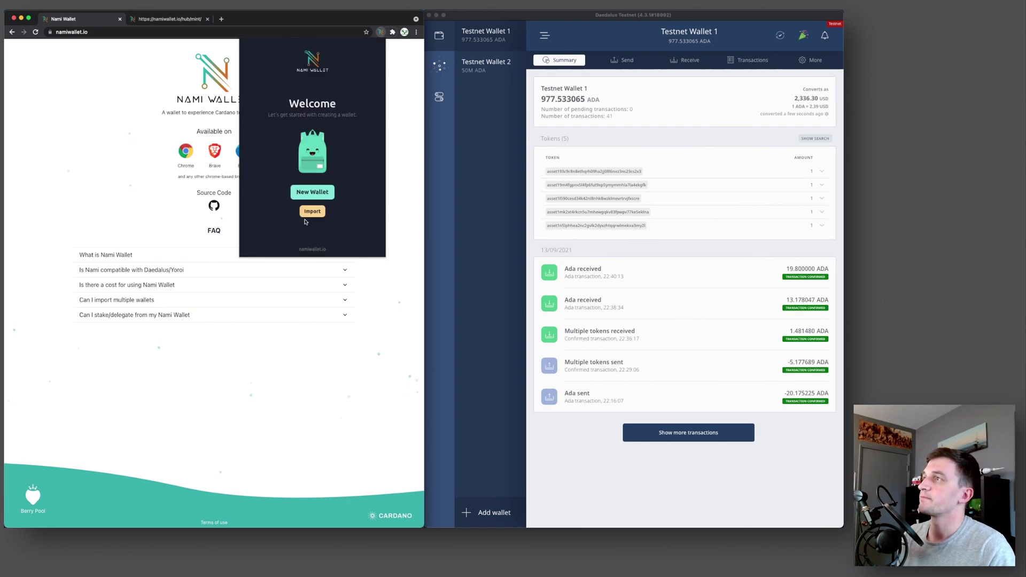
Start a new wallet, read and accept the terms of use, and continue to the seed phrase
{"action": "left_click", "coordinate": [313, 195]}
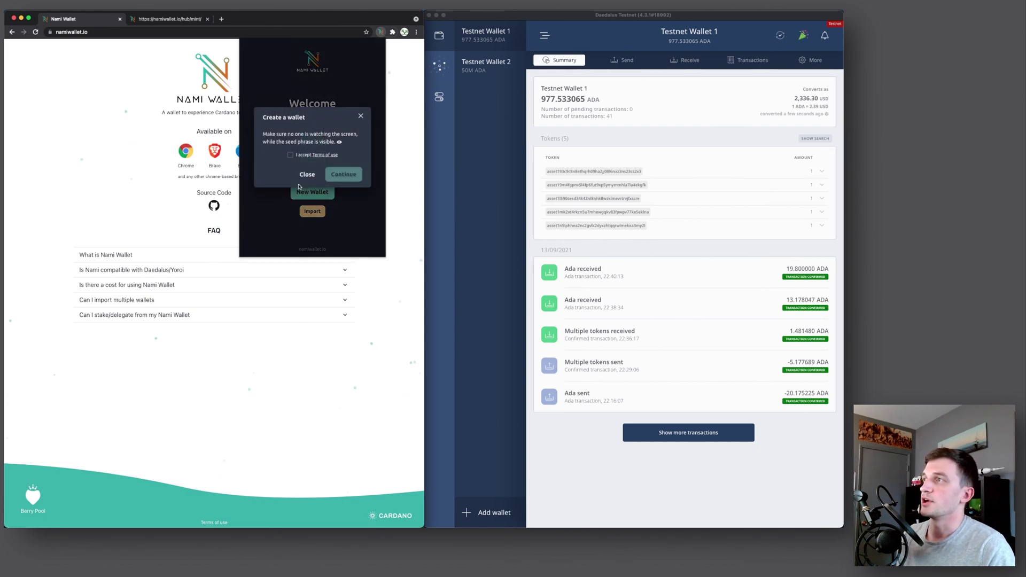
{"action": "left_click", "coordinate": [323, 156]}
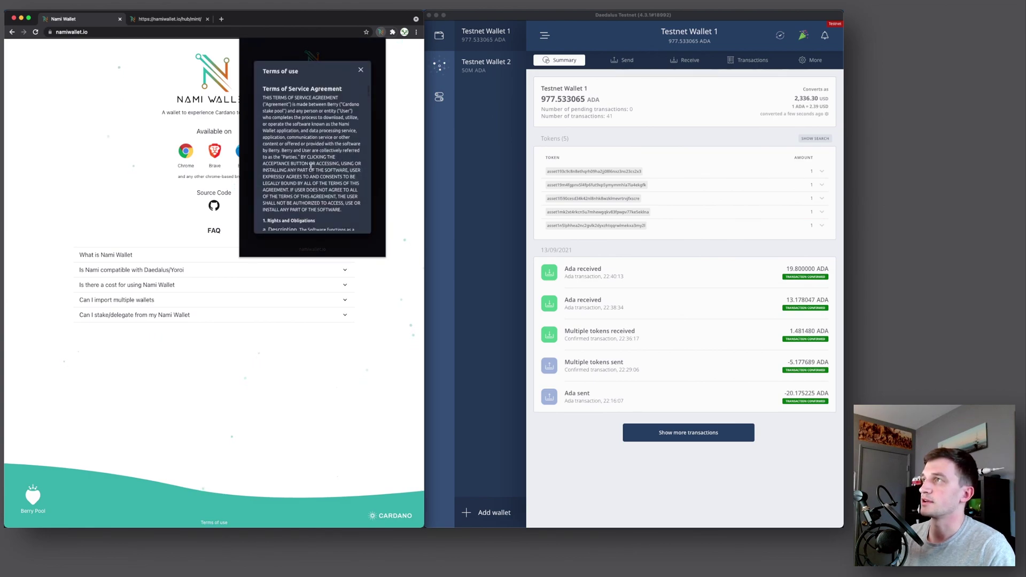
{"action": "left_click", "coordinate": [361, 70]}
{"action": "left_click", "coordinate": [290, 155]}
{"action": "left_click", "coordinate": [347, 179]}
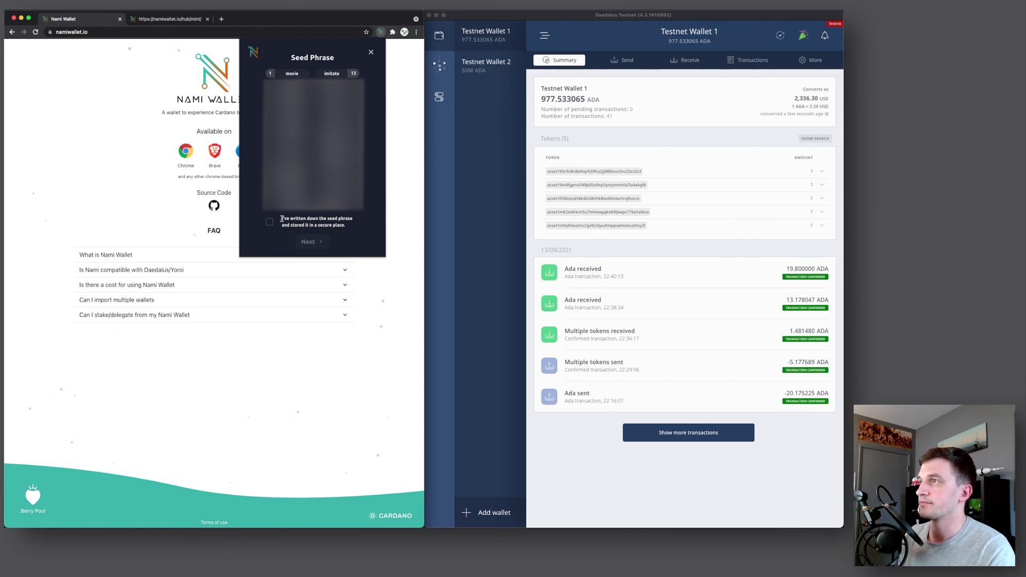
Confirm the seed phrase is written down, then verify it by pasting all seed words
{"action": "left_click", "coordinate": [311, 219]}
{"action": "left_click", "coordinate": [308, 242]}
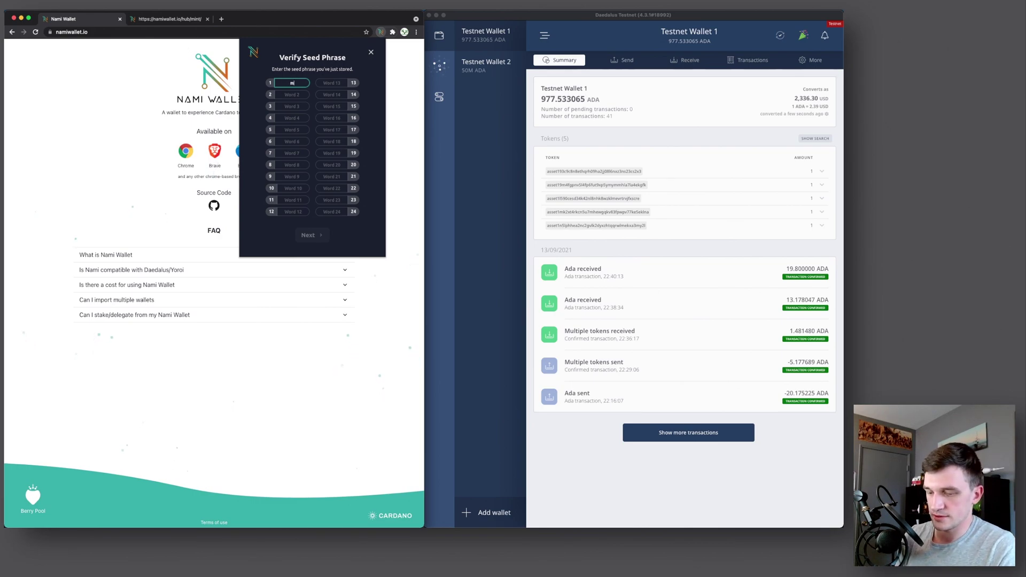
{"action": "type", "text": "movie"}
{"action": "key", "text": "Tab"}
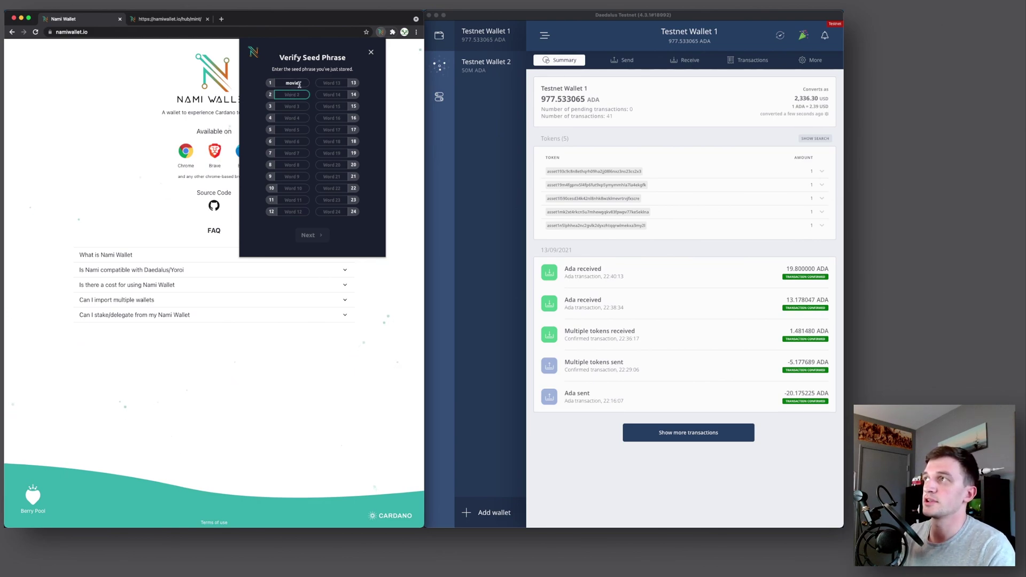
{"action": "key", "text": "shift+Tab"}
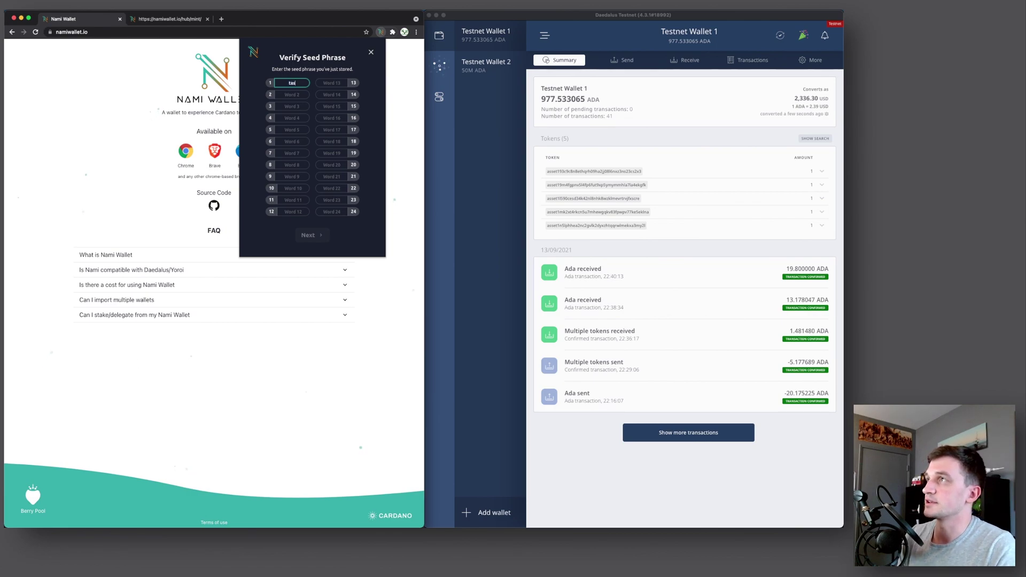
{"action": "type", "text": "task"}
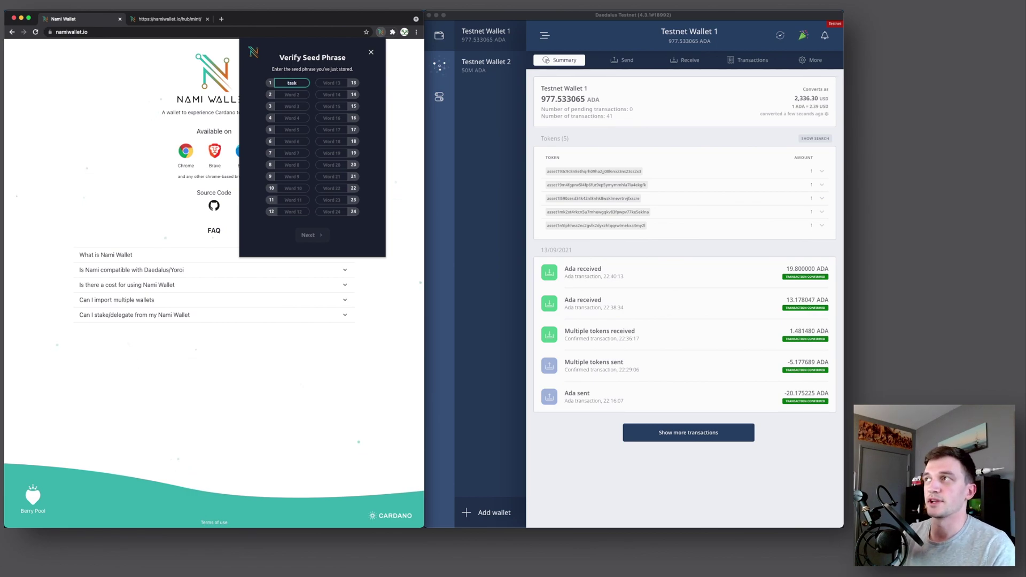
{"action": "left_click", "coordinate": [292, 94]}
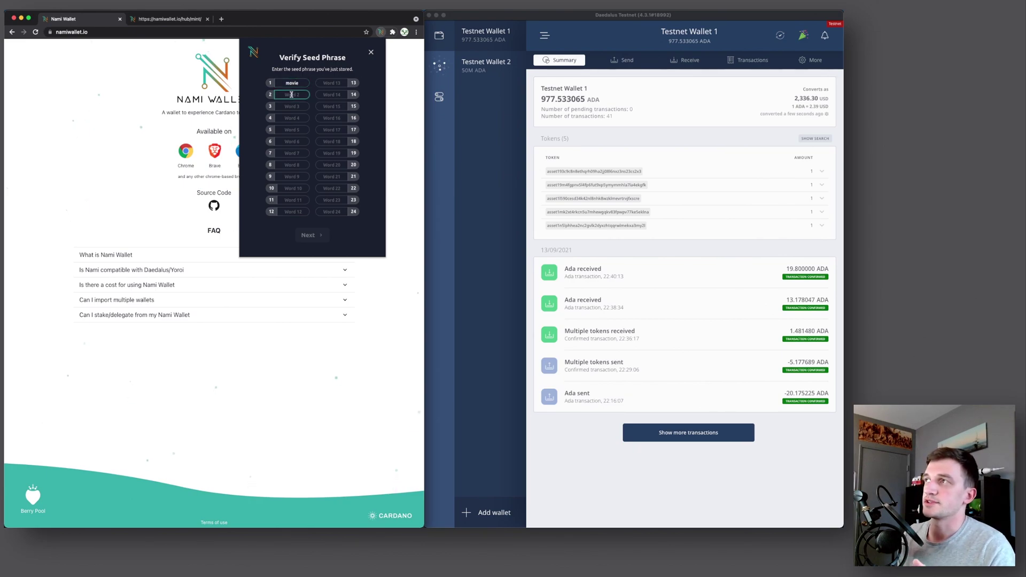
{"action": "key", "text": "ctrl+v"}
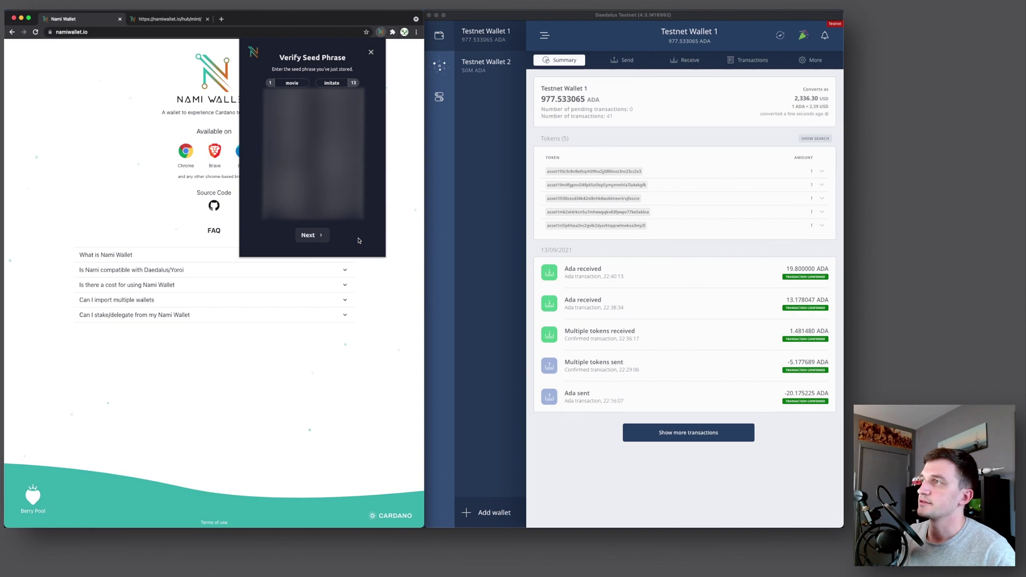
{"action": "left_click", "coordinate": [313, 235]}
Create the account named 'Demo 1' protected by a password
{"action": "left_click", "coordinate": [291, 131]}
{"action": "type", "text": "Demo 1"}
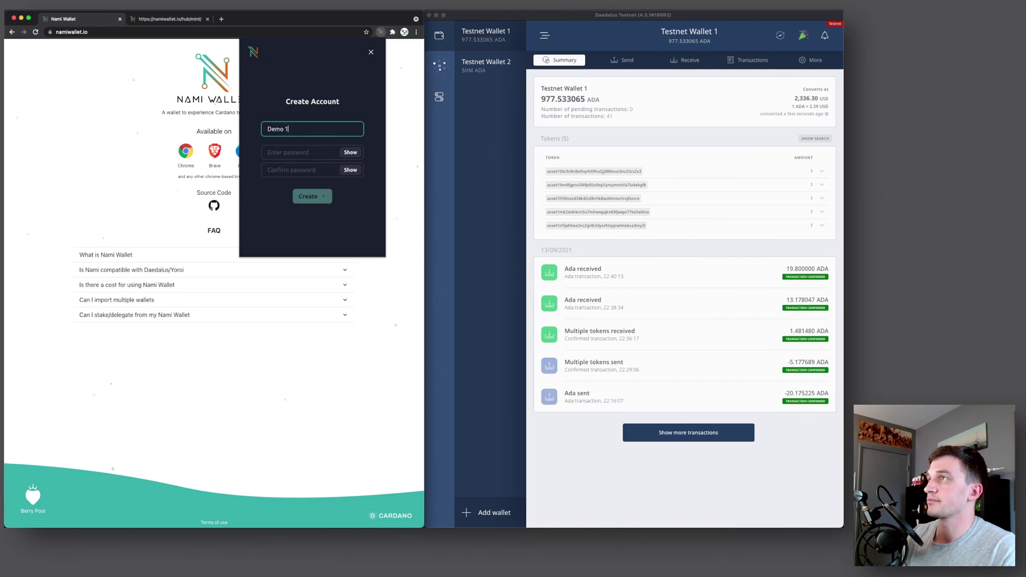
{"action": "left_click", "coordinate": [284, 152]}
{"action": "type", "text": "12"}
{"action": "left_click", "coordinate": [312, 196]}
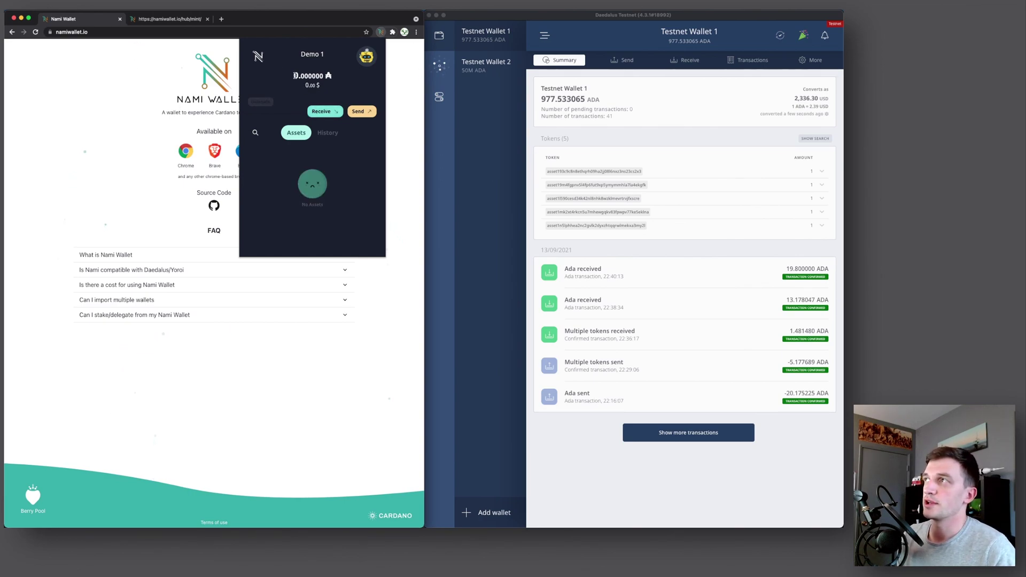
Highlight the 0.000000 ADA balance and its 0.00 dollar value
{"action": "double_click", "coordinate": [296, 76]}
{"action": "left_click", "coordinate": [308, 86]}
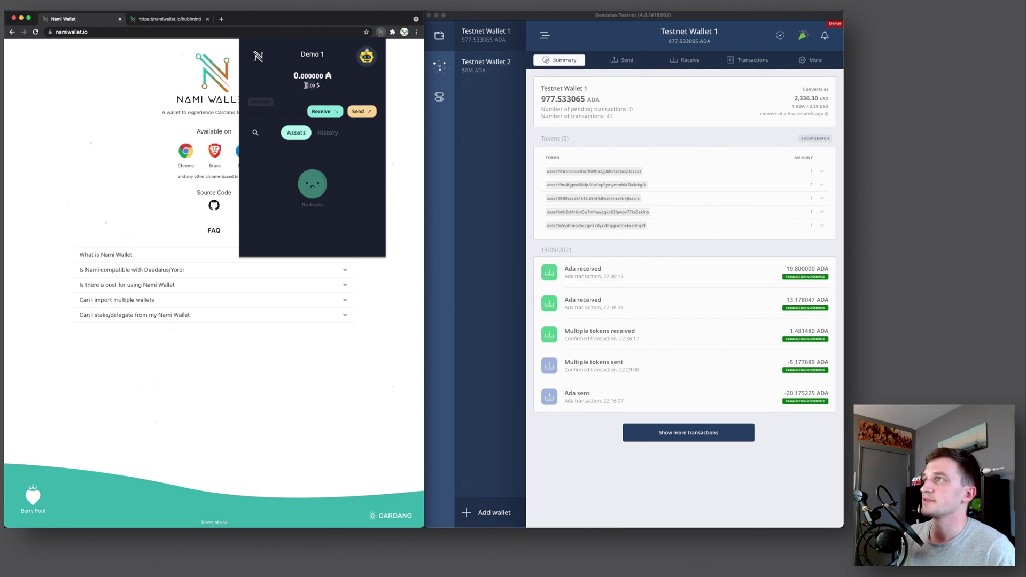
{"action": "left_click_drag", "start_coordinate": [307, 86], "coordinate": [315, 85]}
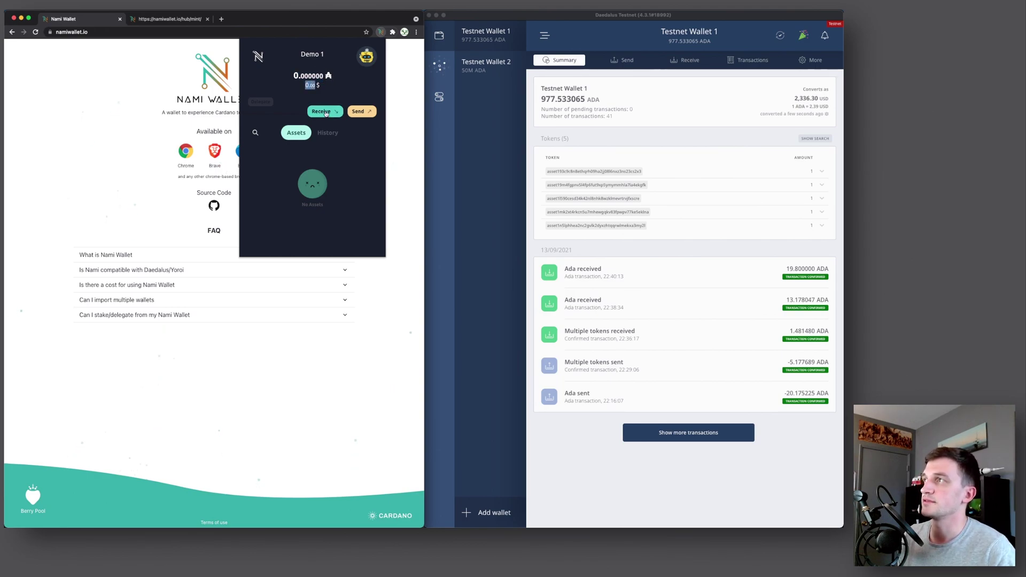
Copy the wallet's receiving address and try the send form's recipient and amount fields
{"action": "left_click", "coordinate": [325, 113]}
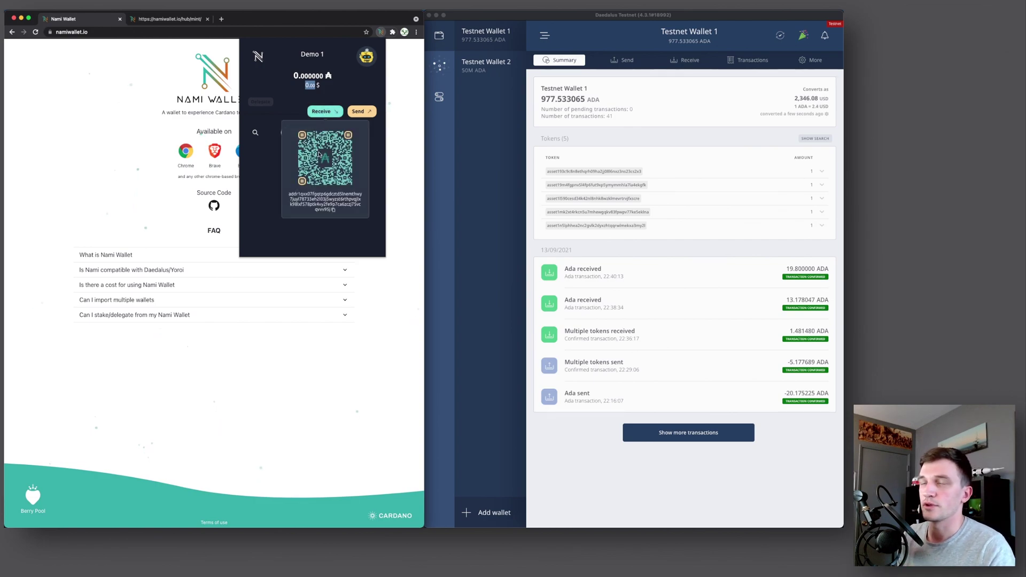
{"action": "left_click", "coordinate": [333, 212]}
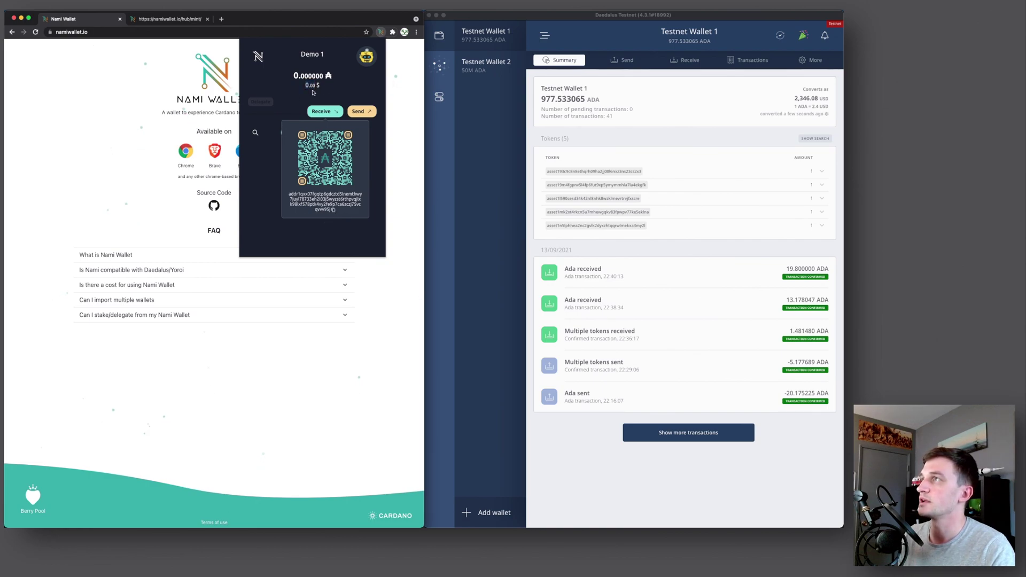
{"action": "left_click", "coordinate": [363, 111]}
{"action": "left_click", "coordinate": [306, 109]}
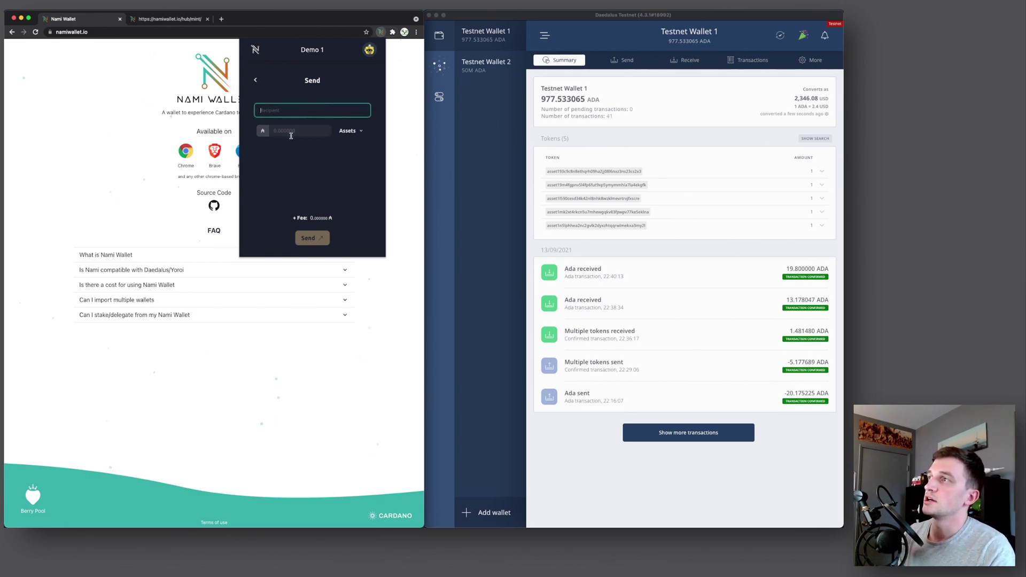
{"action": "left_click", "coordinate": [295, 131]}
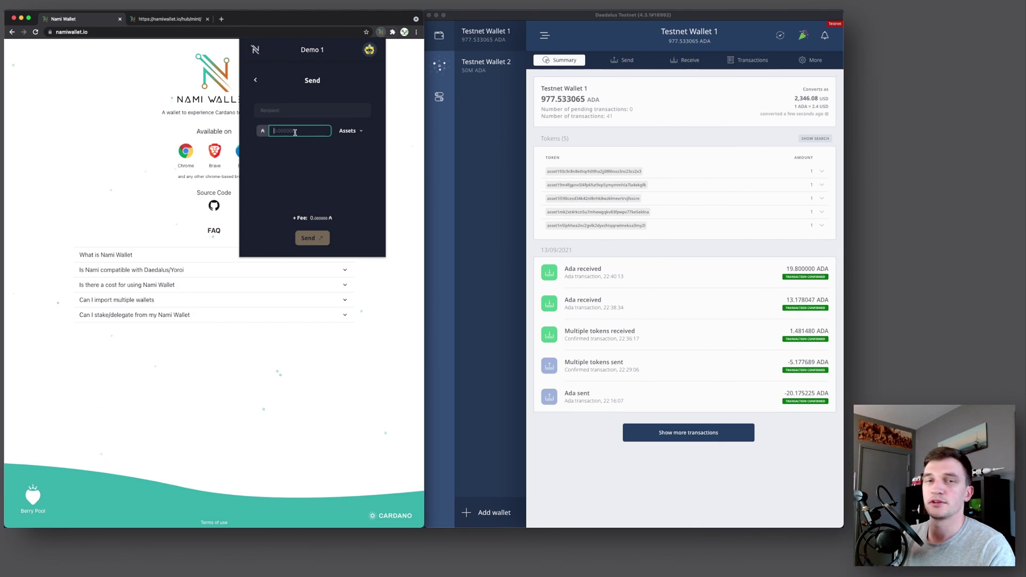
Check the sendable assets, return to the main view, and open the accounts list
{"action": "left_click", "coordinate": [356, 131]}
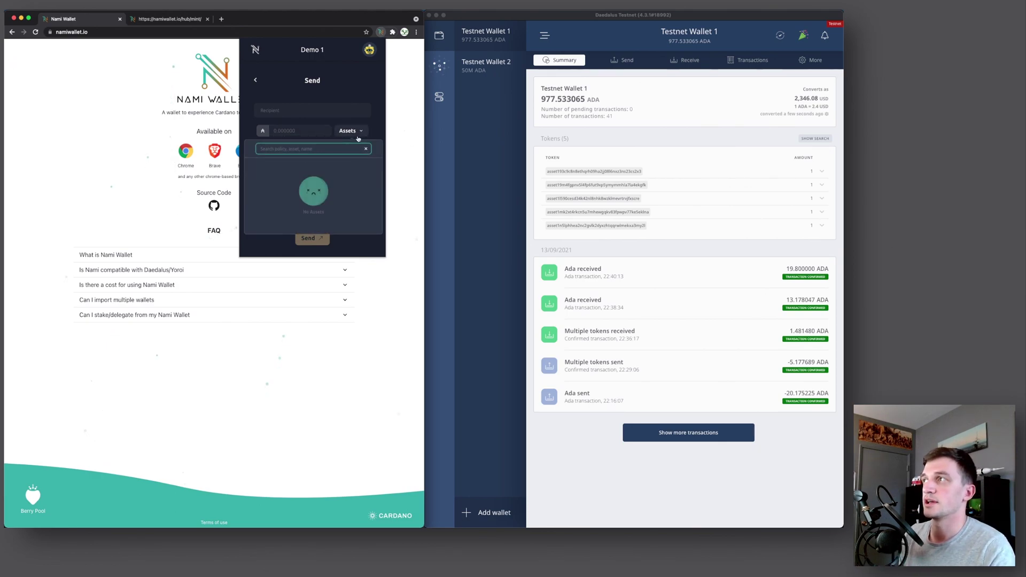
{"action": "left_click", "coordinate": [366, 151]}
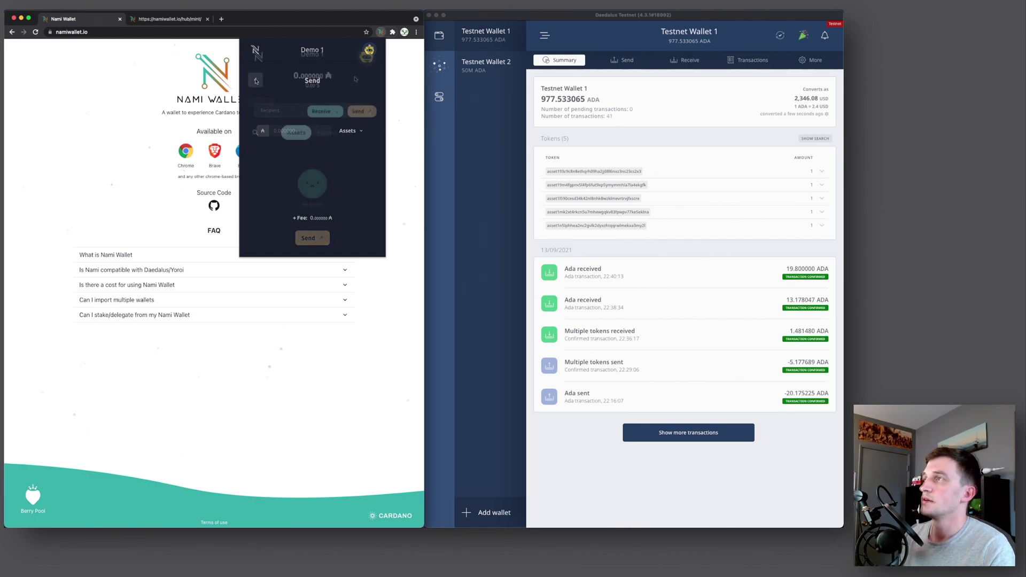
{"action": "left_click", "coordinate": [367, 56]}
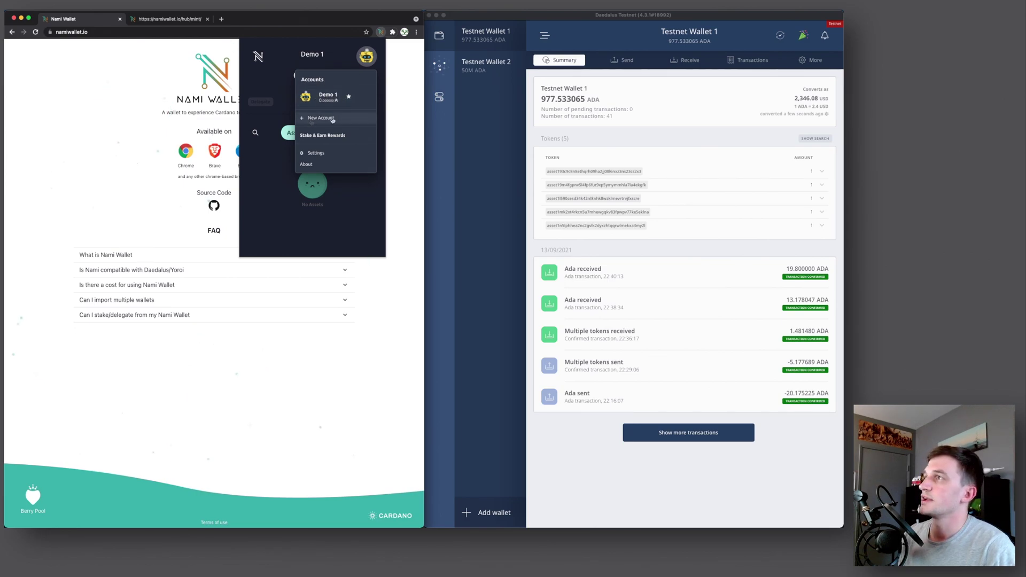
{"action": "left_click", "coordinate": [329, 136]}
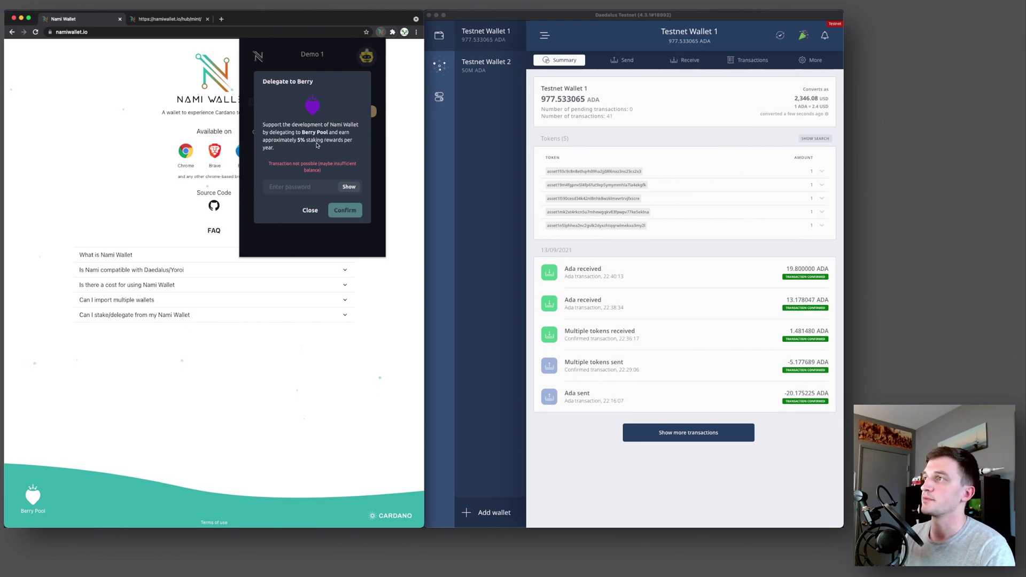
{"action": "left_click", "coordinate": [310, 210]}
{"action": "left_click", "coordinate": [367, 56]}
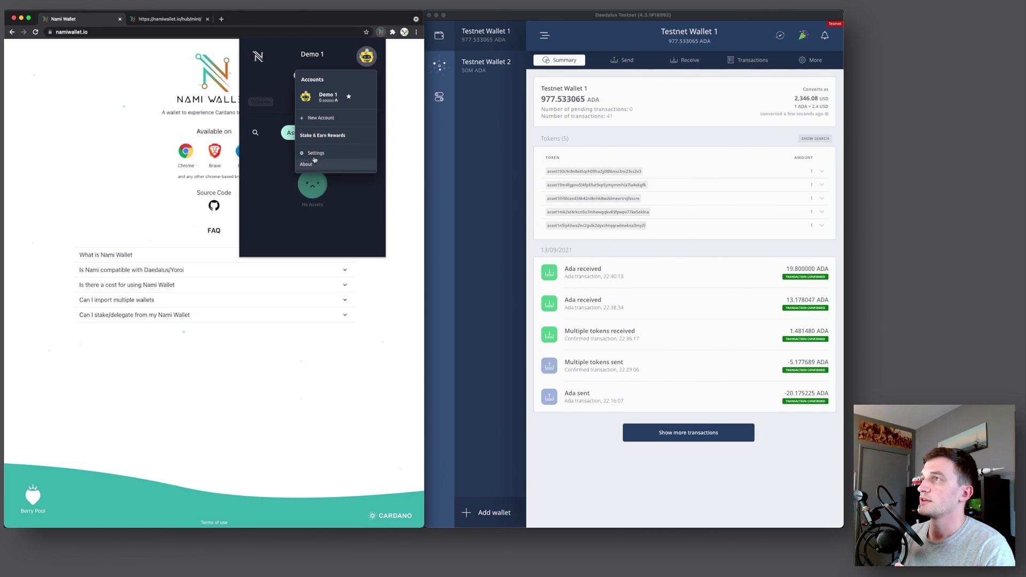
In General settings, try the light theme and switch back to the dark theme
{"action": "left_click", "coordinate": [314, 153]}
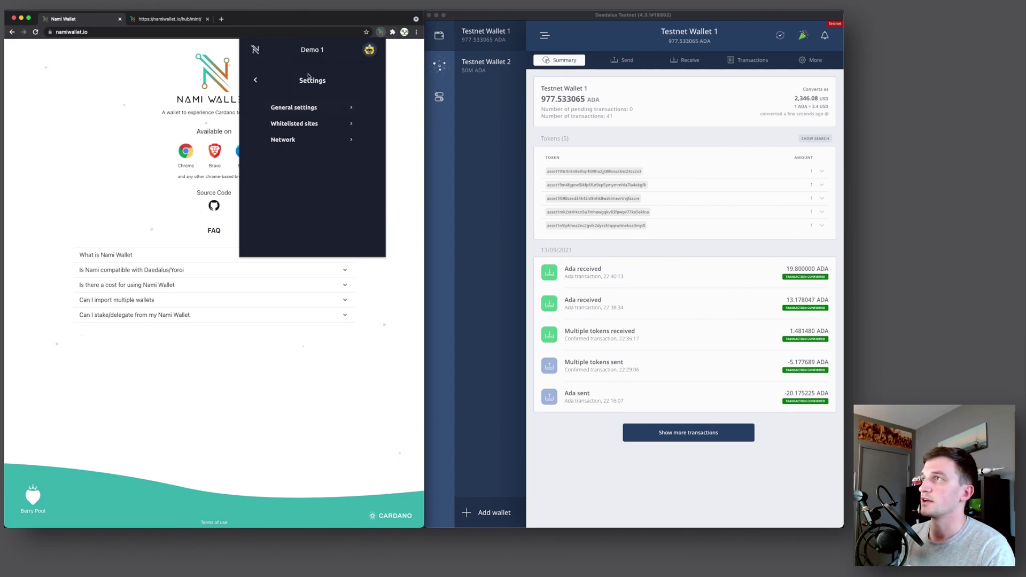
{"action": "left_click", "coordinate": [302, 107]}
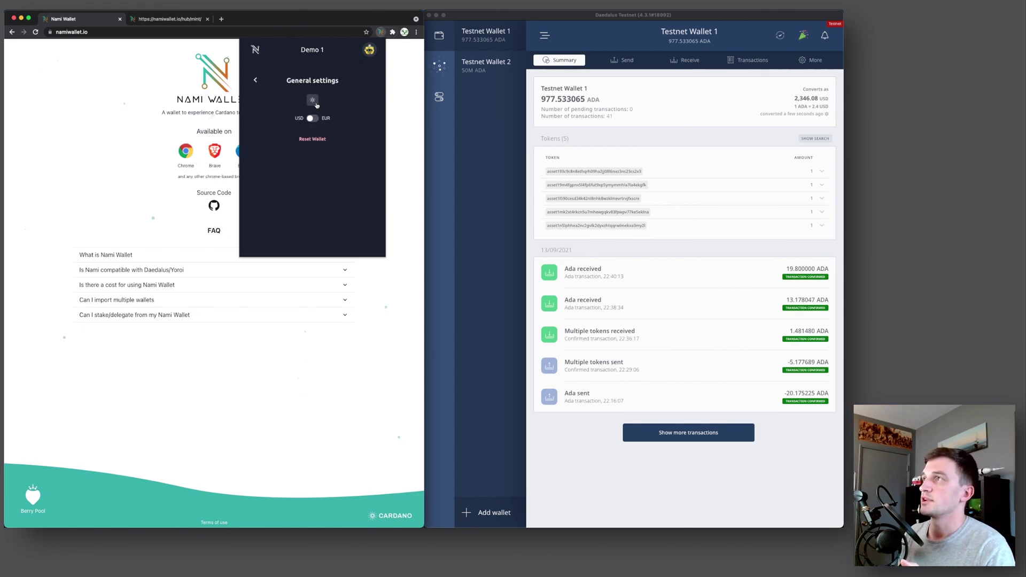
{"action": "left_click", "coordinate": [313, 101]}
{"action": "left_click", "coordinate": [313, 101]}
{"action": "left_click", "coordinate": [313, 101]}
{"action": "left_click", "coordinate": [314, 102]}
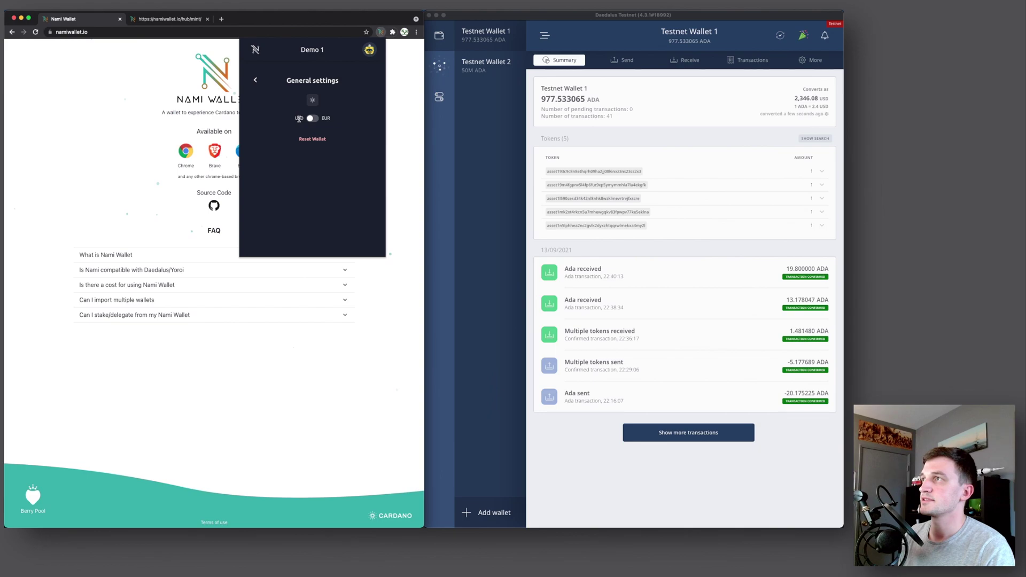
Switch the fiat currency to EUR and check the € sign on the balance
{"action": "left_click", "coordinate": [313, 119]}
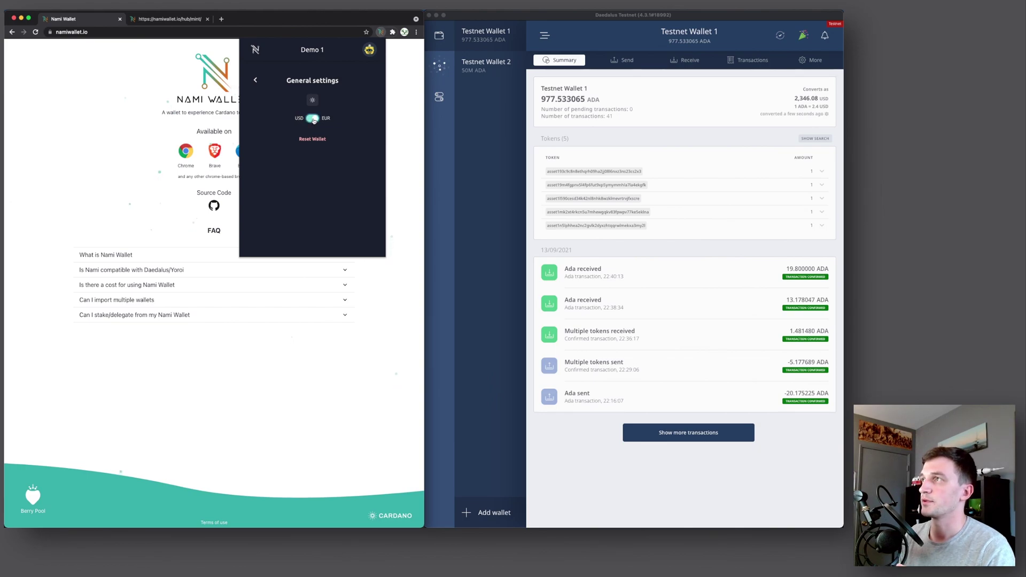
{"action": "left_click", "coordinate": [256, 80]}
{"action": "left_click", "coordinate": [256, 80]}
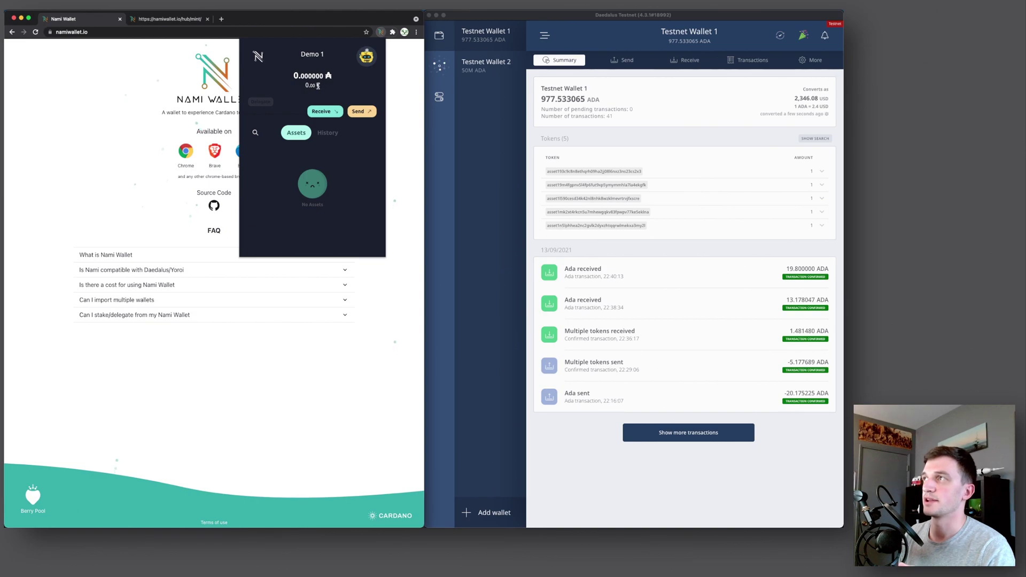
{"action": "double_click", "coordinate": [318, 86]}
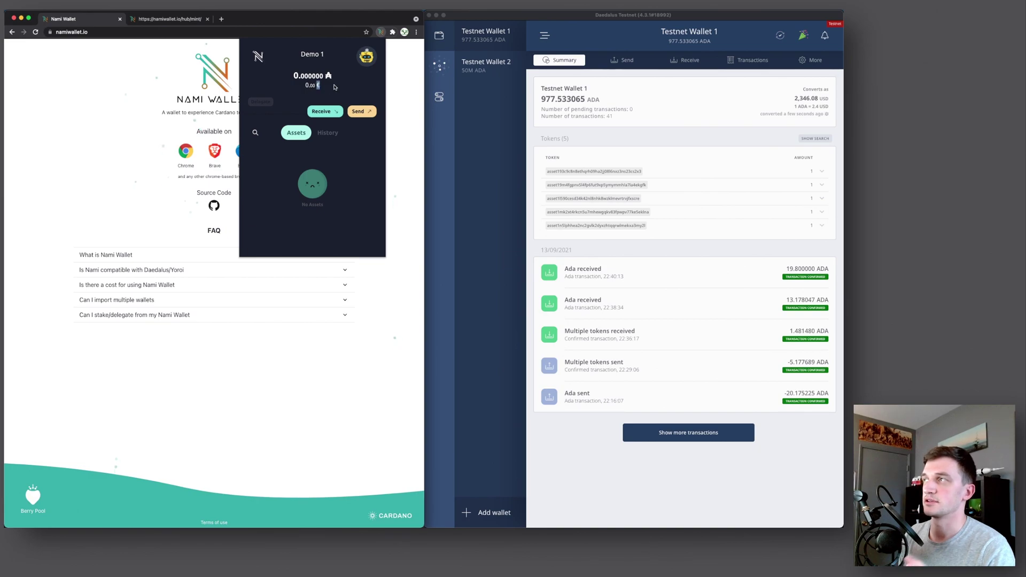
Switch the fiat currency back to USD and return to the Settings list
{"action": "left_click", "coordinate": [367, 57]}
{"action": "left_click", "coordinate": [313, 153]}
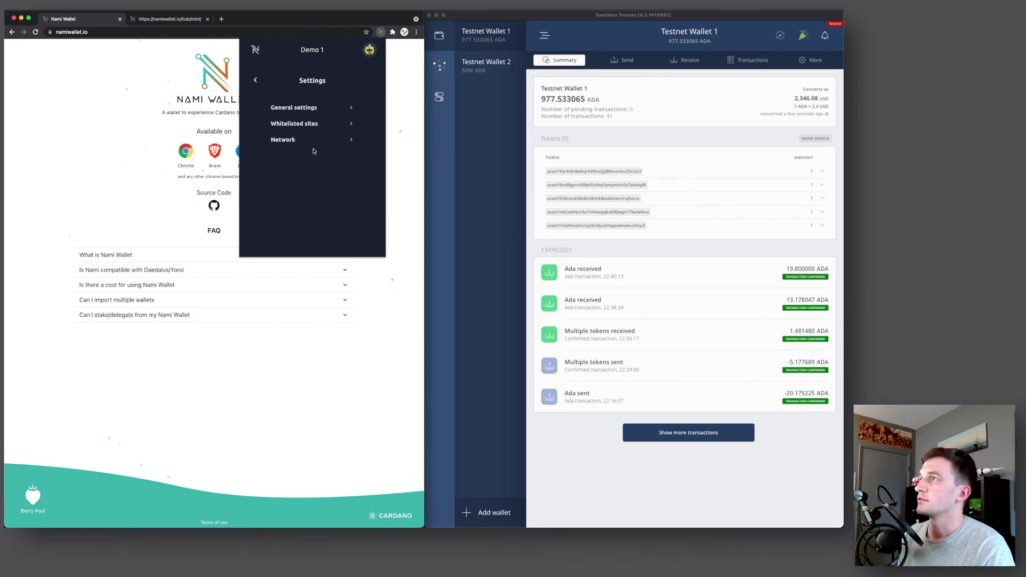
{"action": "left_click", "coordinate": [304, 107]}
{"action": "left_click", "coordinate": [314, 119]}
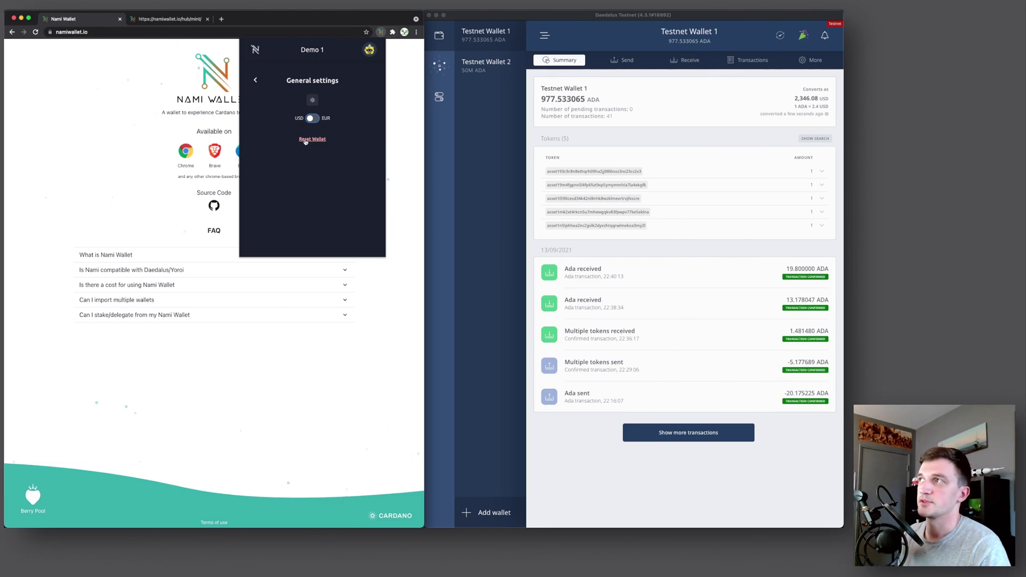
{"action": "left_click", "coordinate": [255, 80]}
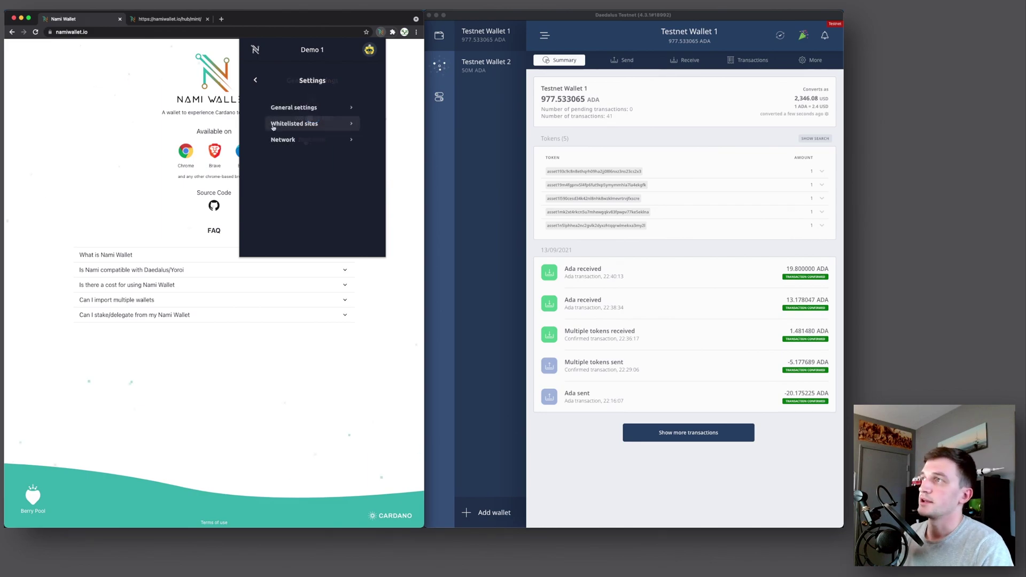
Check the whitelisted sites, then switch the network from Mainnet to Testnet
{"action": "left_click", "coordinate": [324, 125]}
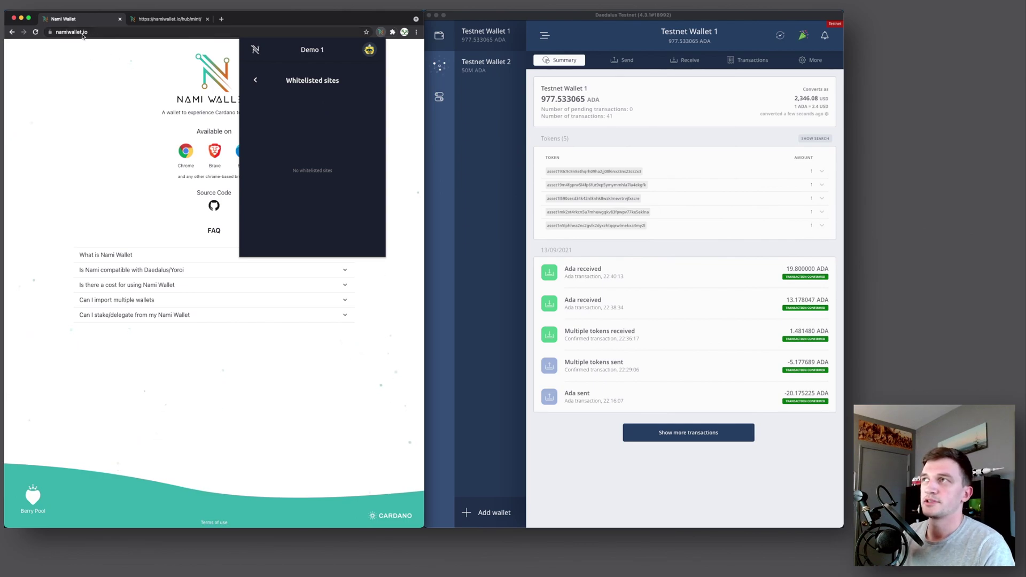
{"action": "left_click", "coordinate": [258, 81]}
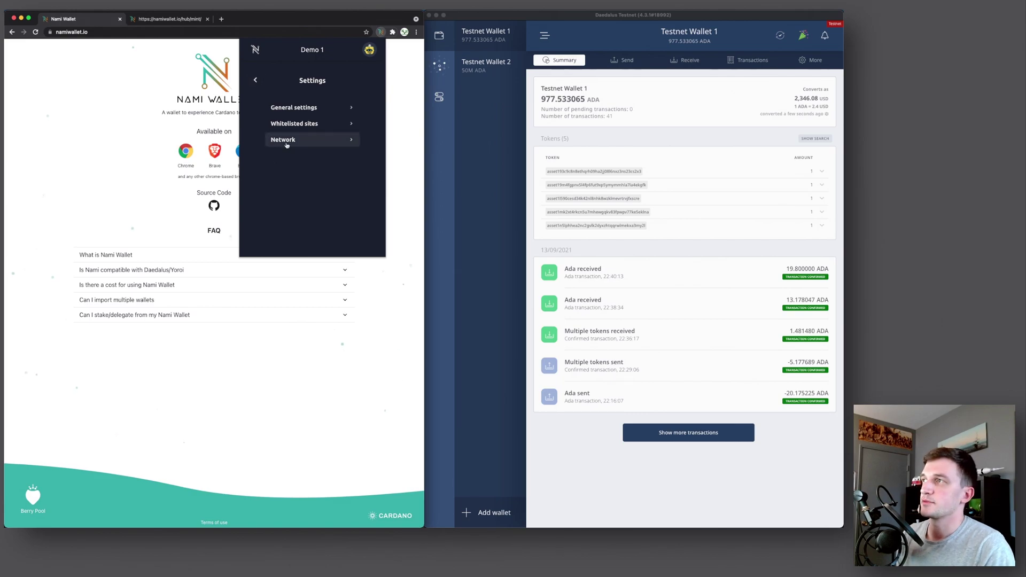
{"action": "left_click", "coordinate": [302, 141]}
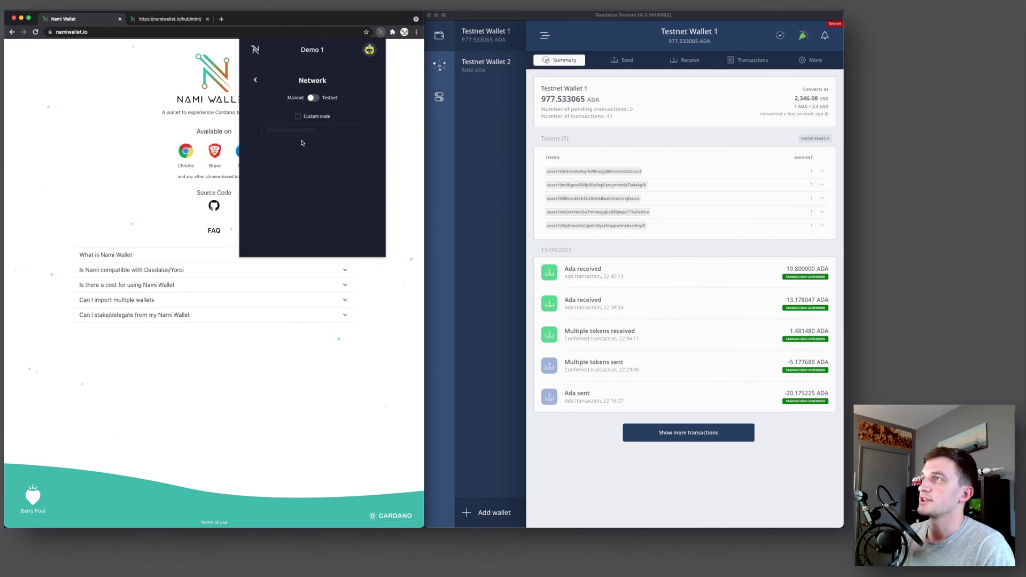
{"action": "left_click_drag", "start_coordinate": [287, 97], "coordinate": [299, 99]}
{"action": "left_click", "coordinate": [300, 99]}
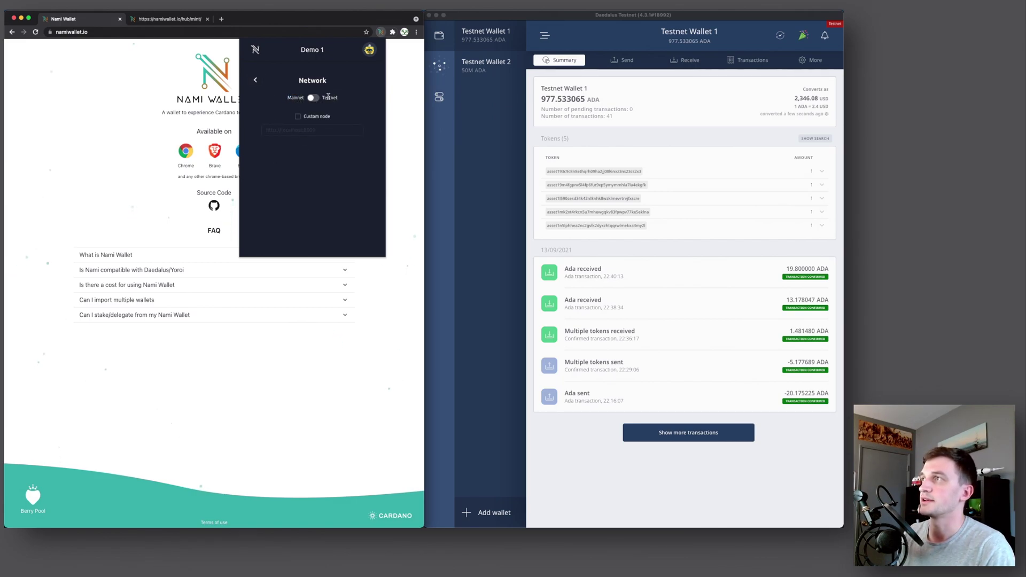
{"action": "left_click", "coordinate": [311, 99]}
Return to the main view and check the balance now shows in t₳
{"action": "left_click", "coordinate": [256, 79]}
{"action": "left_click", "coordinate": [255, 80]}
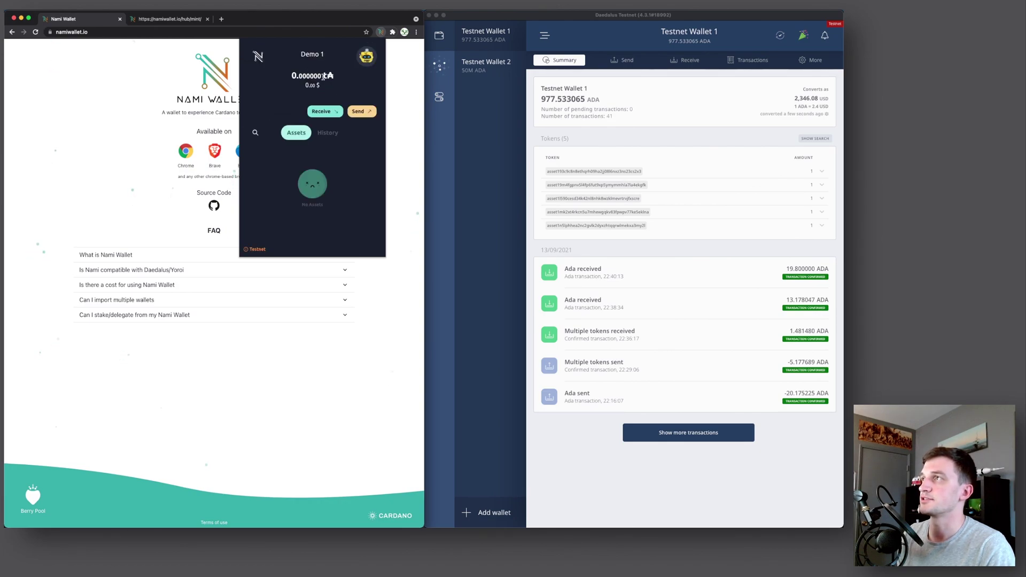
{"action": "double_click", "coordinate": [331, 77]}
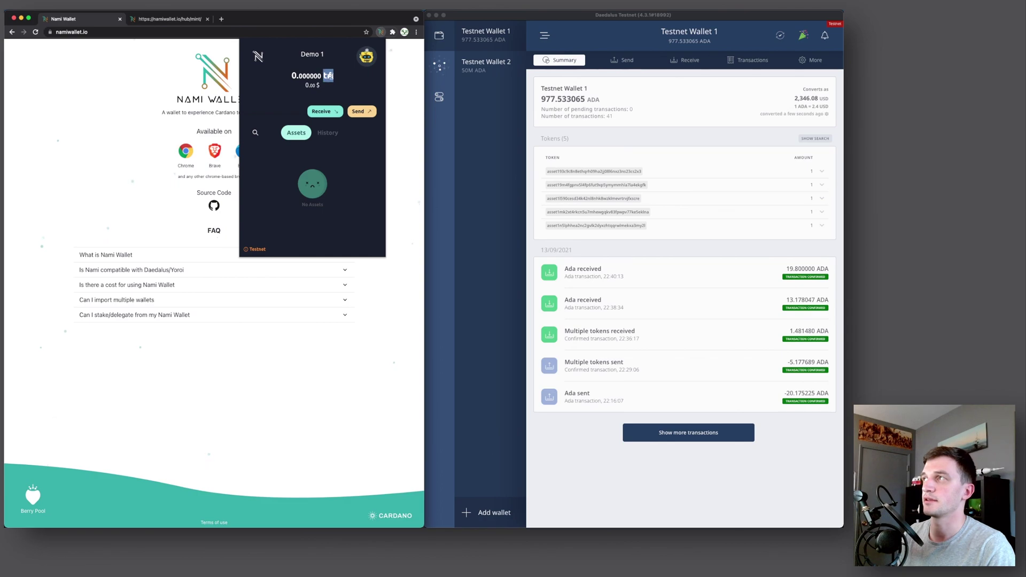
{"action": "left_click", "coordinate": [328, 76]}
Toggle the network to Mainnet and back to Testnet, then return to the main view
{"action": "left_click", "coordinate": [367, 57]}
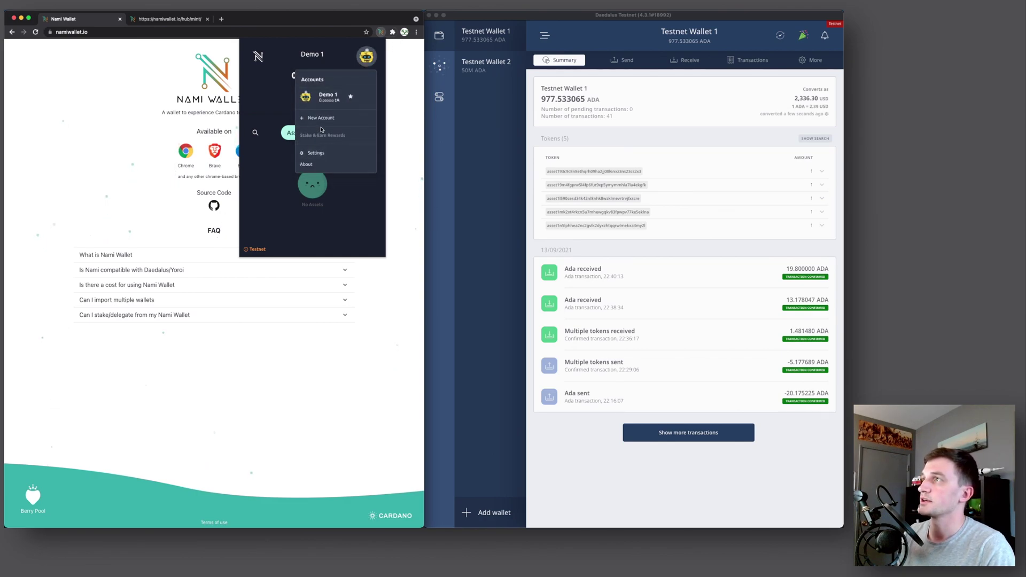
{"action": "left_click", "coordinate": [316, 153]}
{"action": "left_click", "coordinate": [297, 140]}
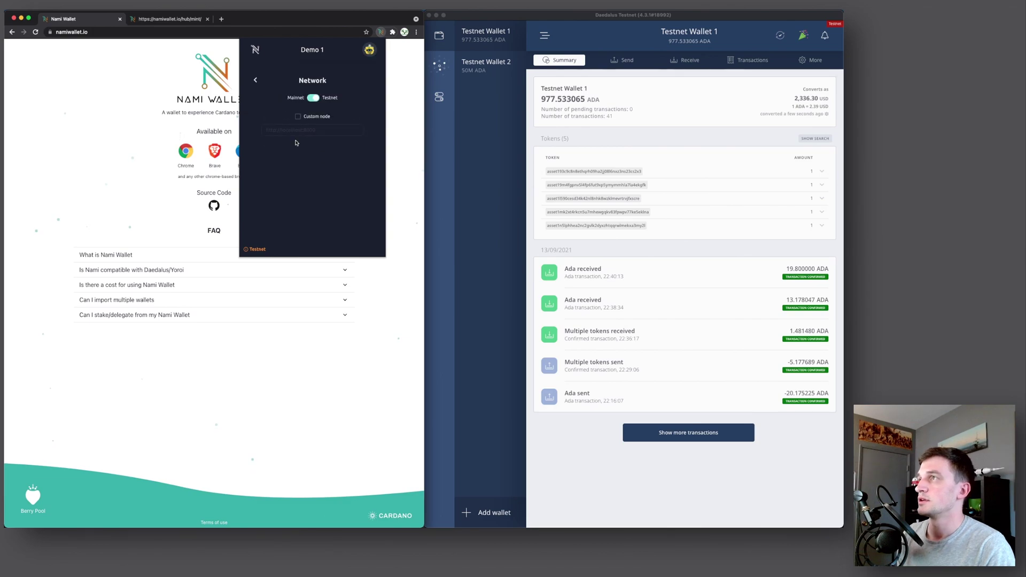
{"action": "left_click", "coordinate": [317, 98]}
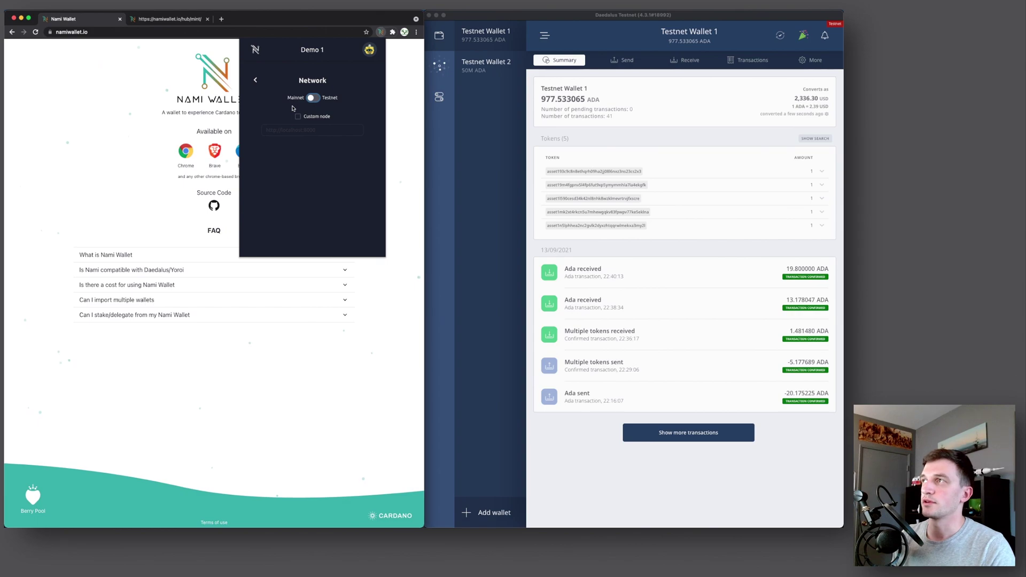
{"action": "left_click", "coordinate": [314, 99]}
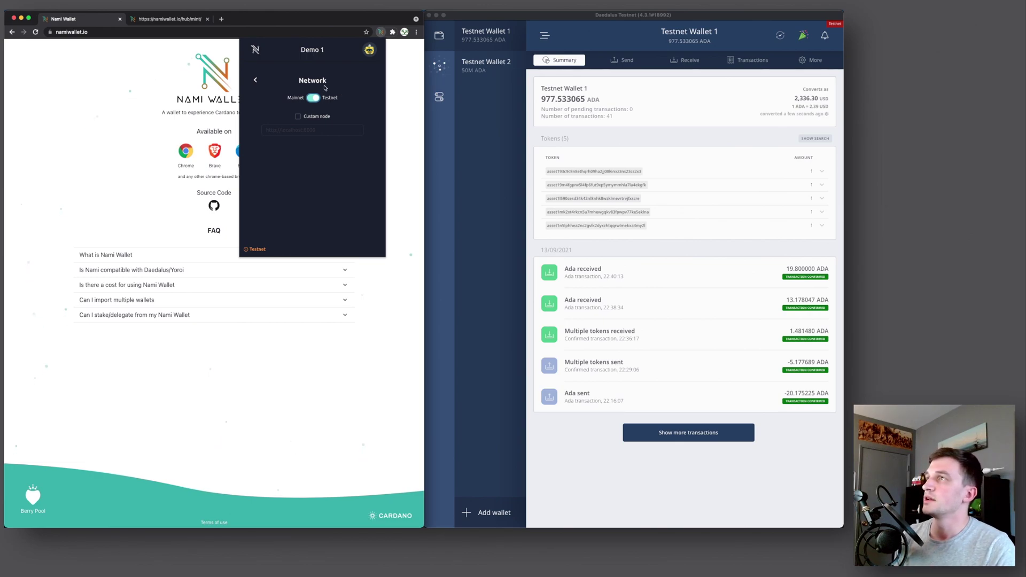
{"action": "left_click", "coordinate": [256, 81]}
{"action": "left_click", "coordinate": [256, 82]}
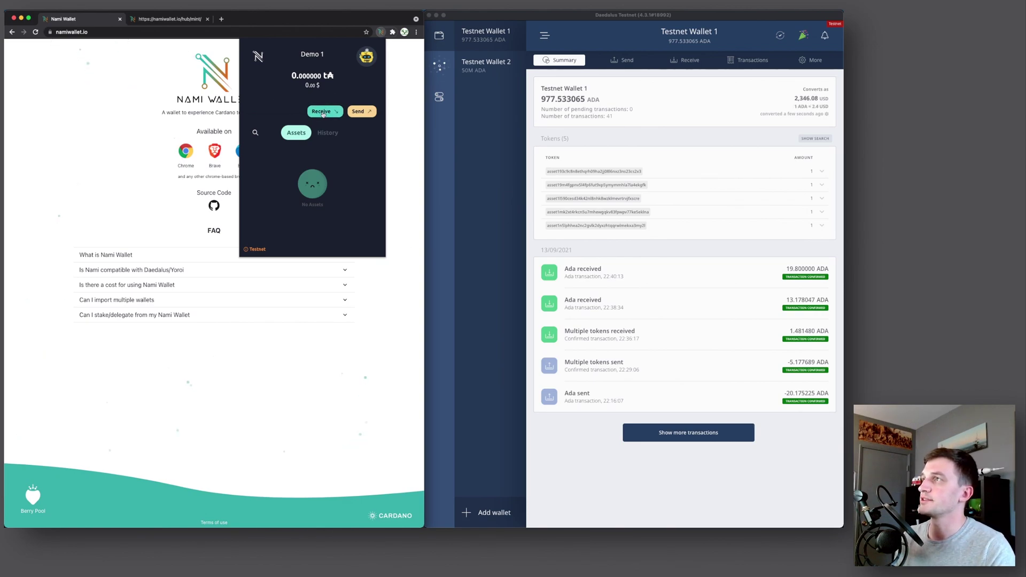
Copy Nami's receive address and paste it as the receiver in Daedalus's send form
{"action": "left_click", "coordinate": [323, 113]}
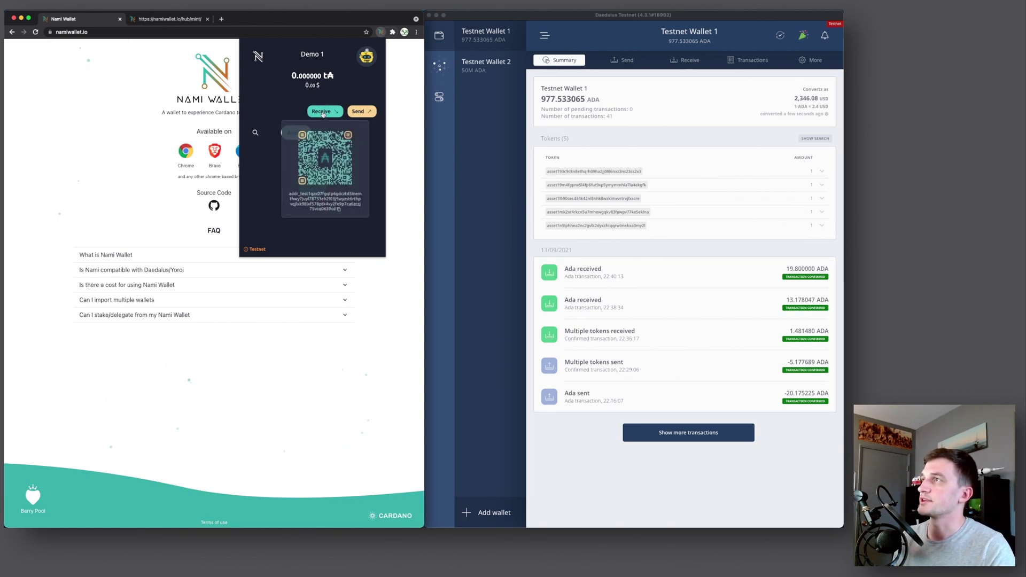
{"action": "left_click", "coordinate": [340, 210]}
{"action": "left_click", "coordinate": [609, 141]}
{"action": "left_click", "coordinate": [617, 63]}
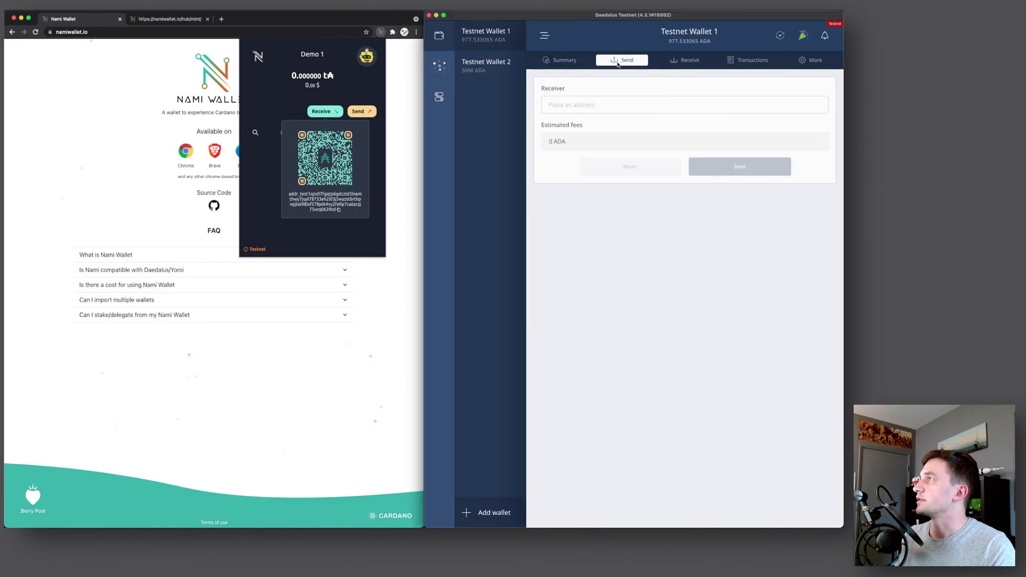
{"action": "left_click", "coordinate": [592, 107]}
{"action": "type", "text": "addr_test1qzx07fgqtp6gdcztd5lnemthwy7juyl78733eh2l03j5wyzst6rthpvqjlxk98lxf578ptk4vy2fe9p7ca6czcj75vcq0639cd"}
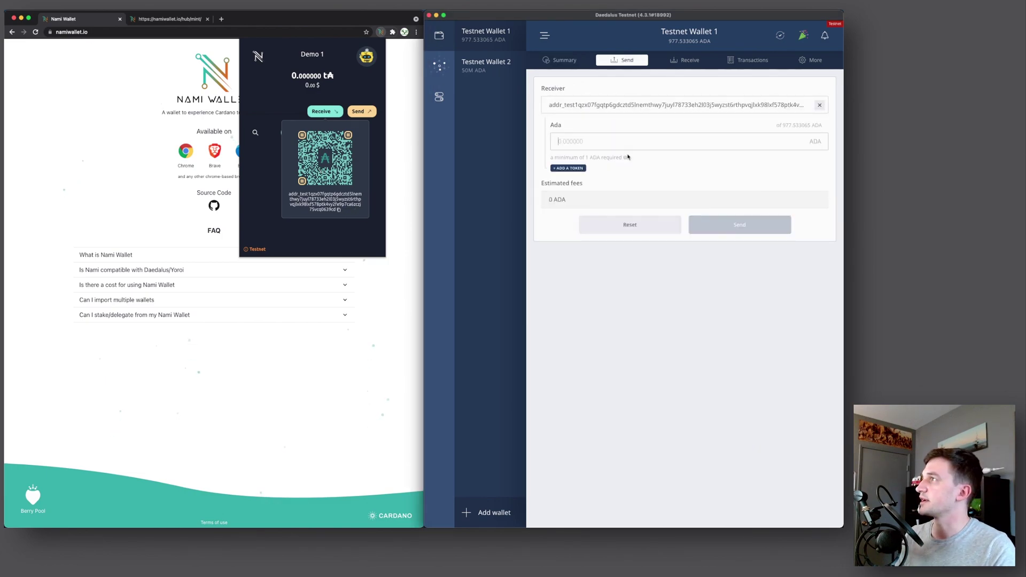
Enter 10 ADA as the amount and proceed to the confirmation
{"action": "left_click", "coordinate": [578, 142]}
{"action": "type", "text": "10"}
{"action": "left_click", "coordinate": [620, 170]}
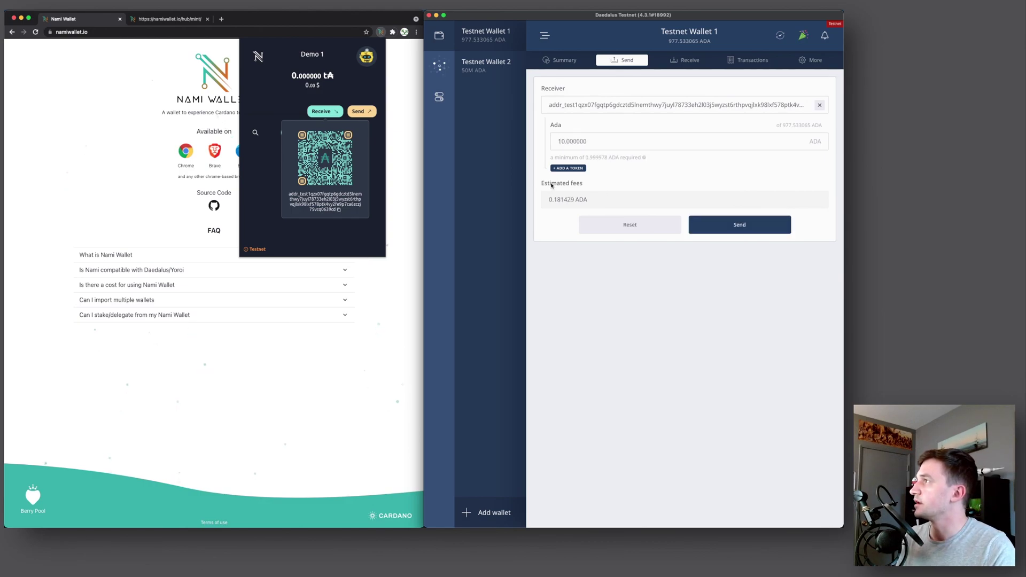
{"action": "left_click", "coordinate": [722, 225]}
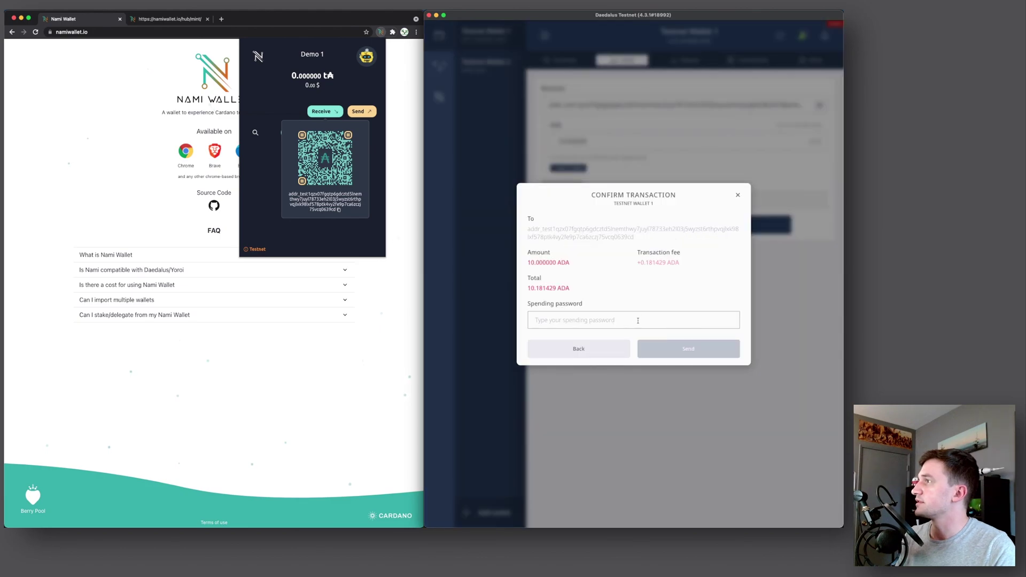
Enter the spending password and submit the 10 ADA transaction
{"action": "left_click", "coordinate": [637, 323]}
{"action": "type", "text": "pass"}
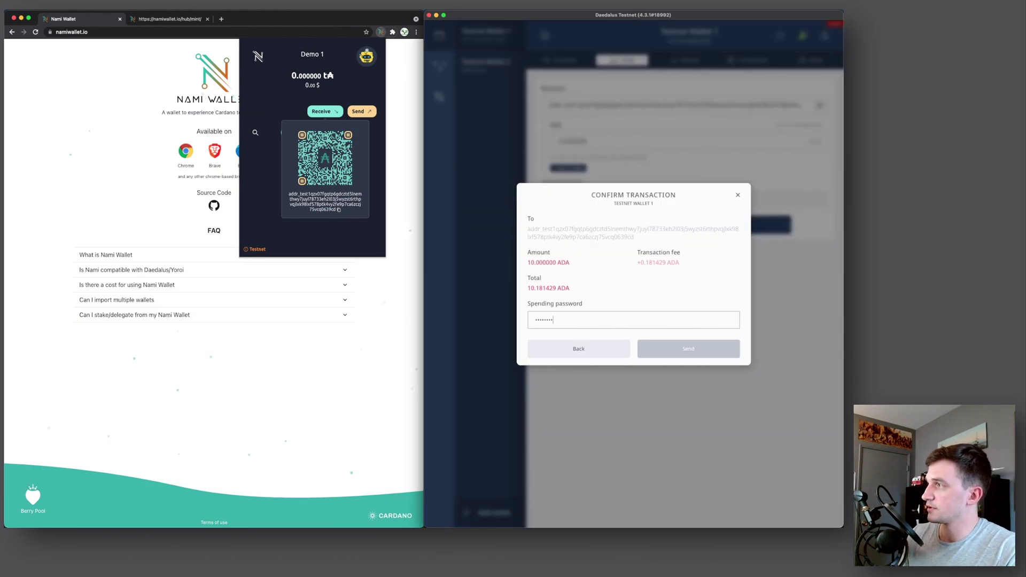
{"action": "key", "text": "super+a"}
{"action": "type", "text": "p"}
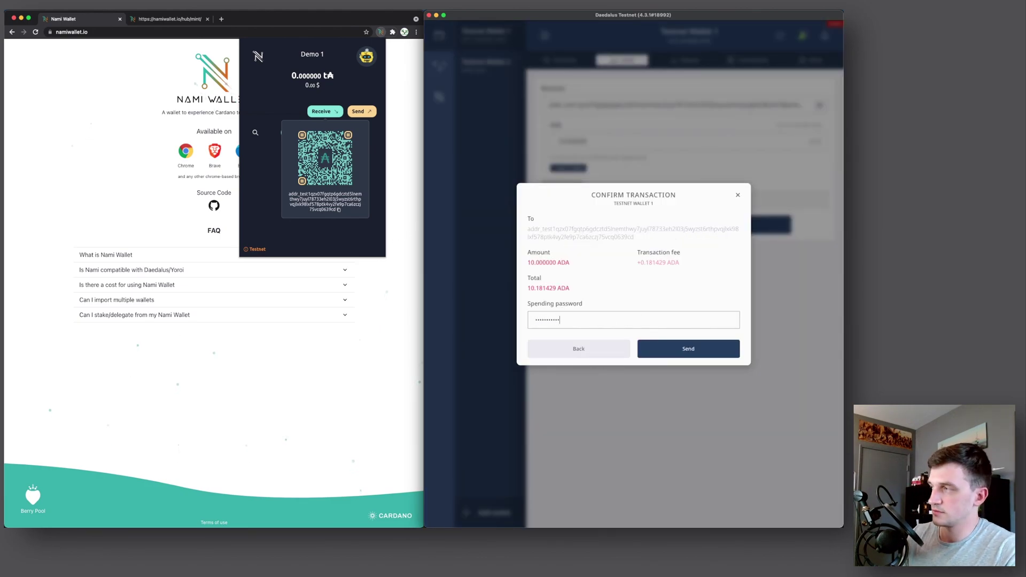
{"action": "key", "text": "Return"}
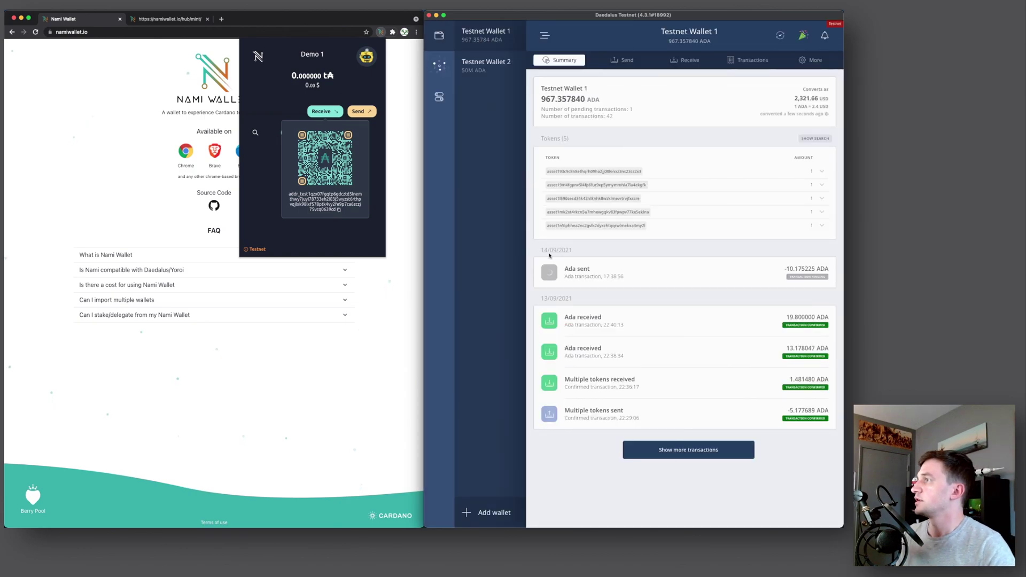
Check Demo 1's new 10 t₳ balance and expand the incoming transaction in History
{"action": "left_click", "coordinate": [288, 95]}
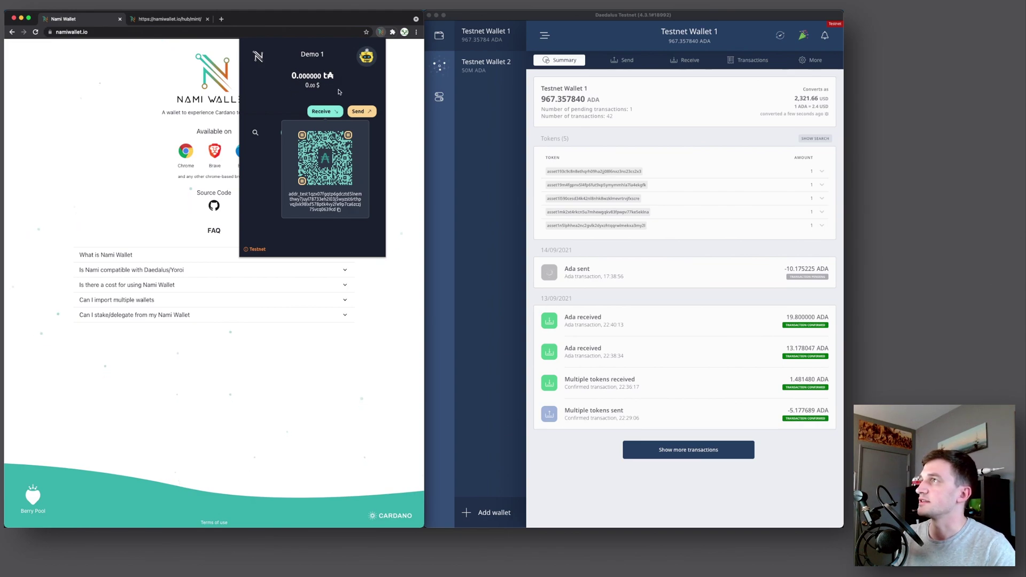
{"action": "left_click_drag", "start_coordinate": [289, 76], "coordinate": [306, 76]}
{"action": "left_click", "coordinate": [305, 78]}
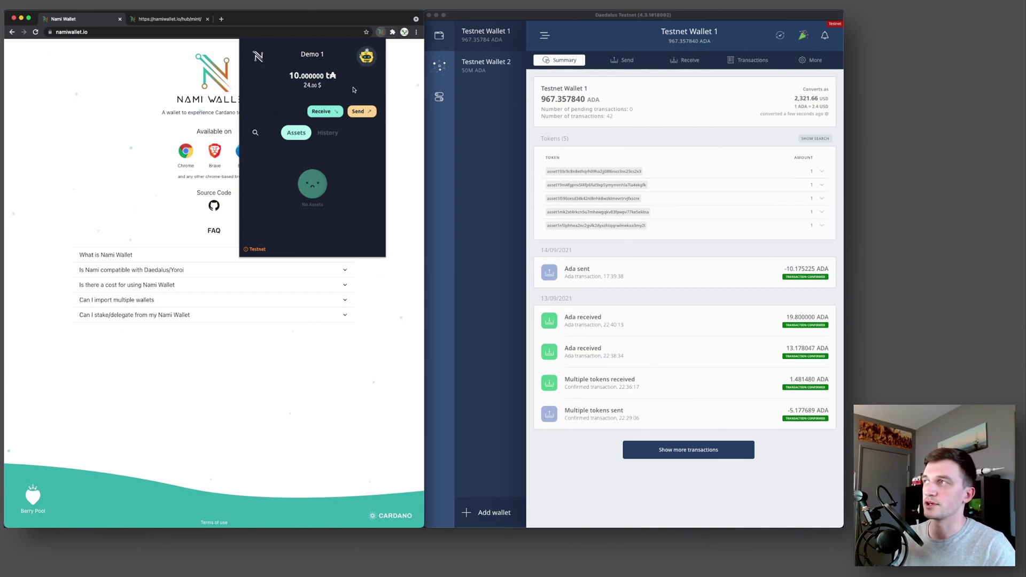
{"action": "left_click", "coordinate": [327, 133]}
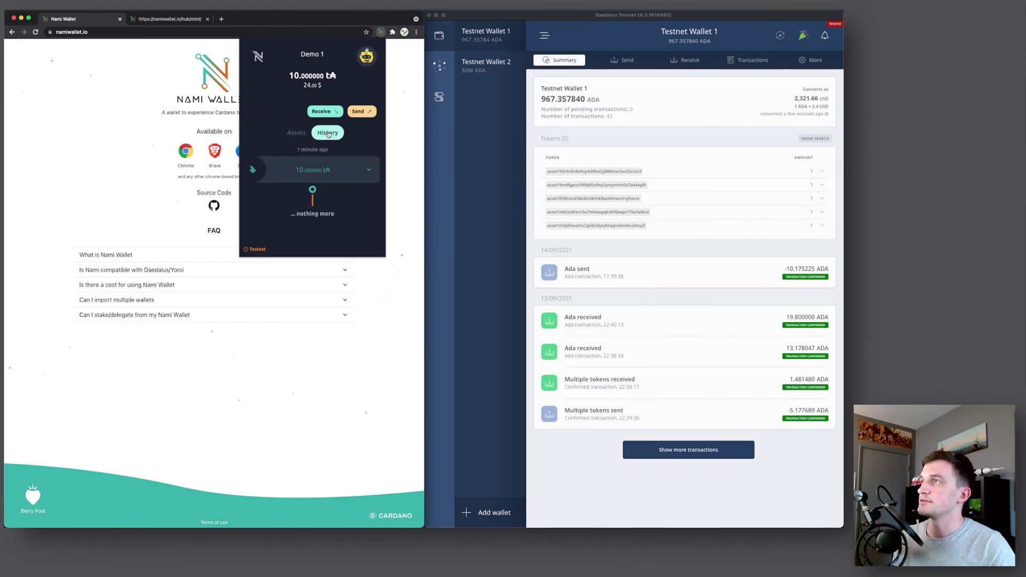
{"action": "left_click", "coordinate": [318, 171]}
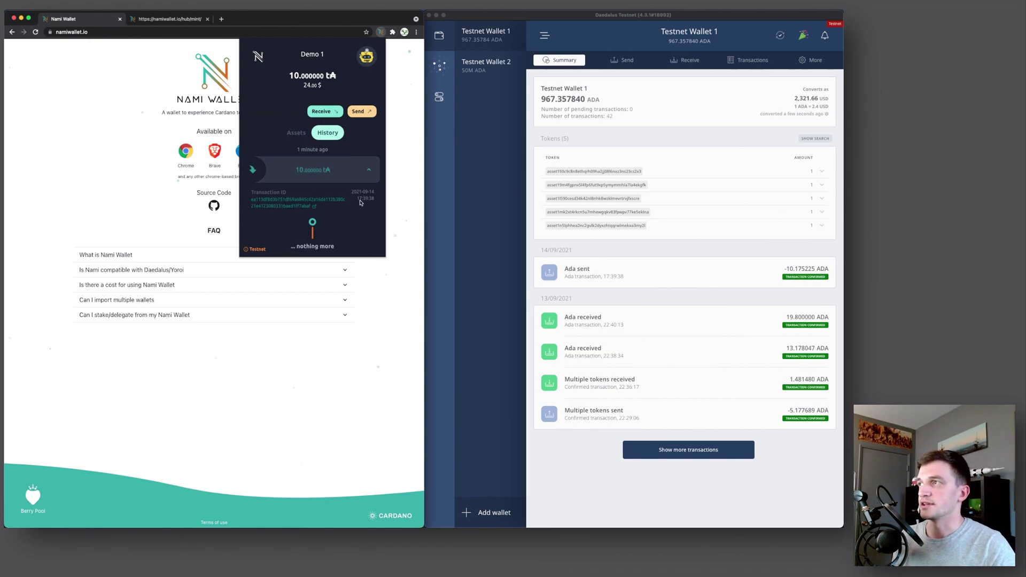
Open the 10 ADA transaction in Cardano Explorer, review its details, then close the explorer tab
{"action": "left_click", "coordinate": [307, 201]}
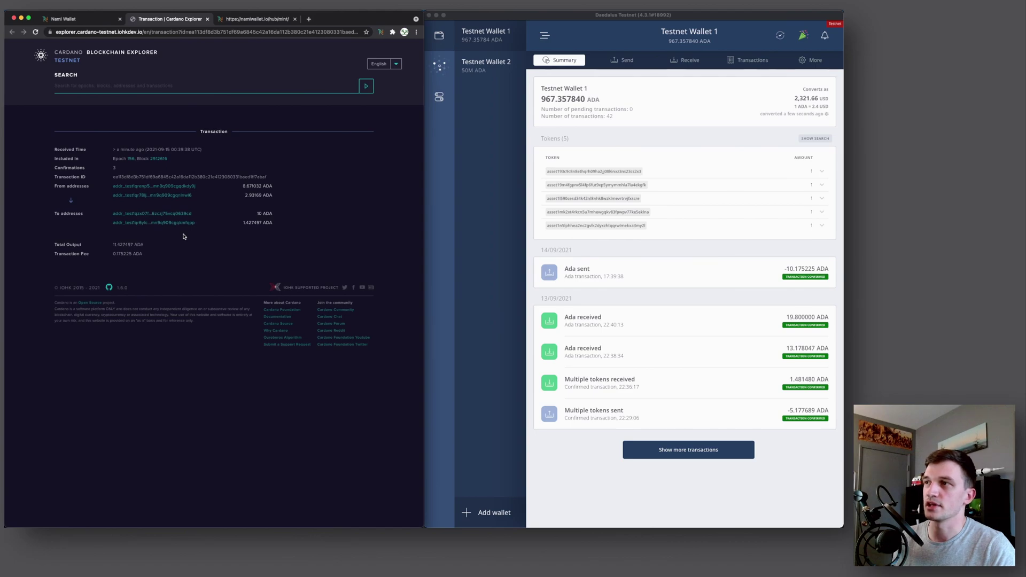
{"action": "key", "text": "super+w"}
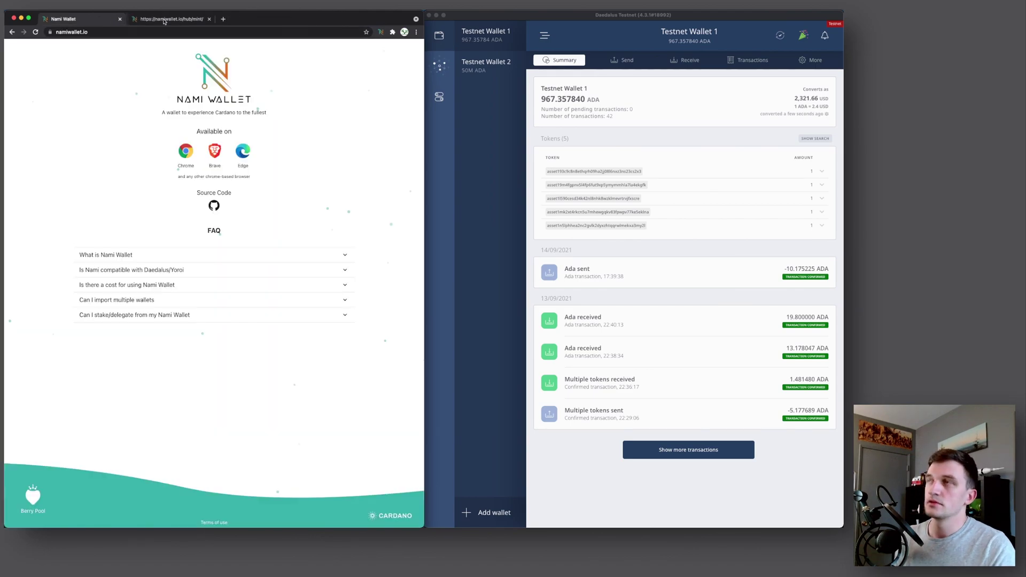
Create a new Nami account named 'Demo 2' protected with a password
{"action": "left_click", "coordinate": [380, 32]}
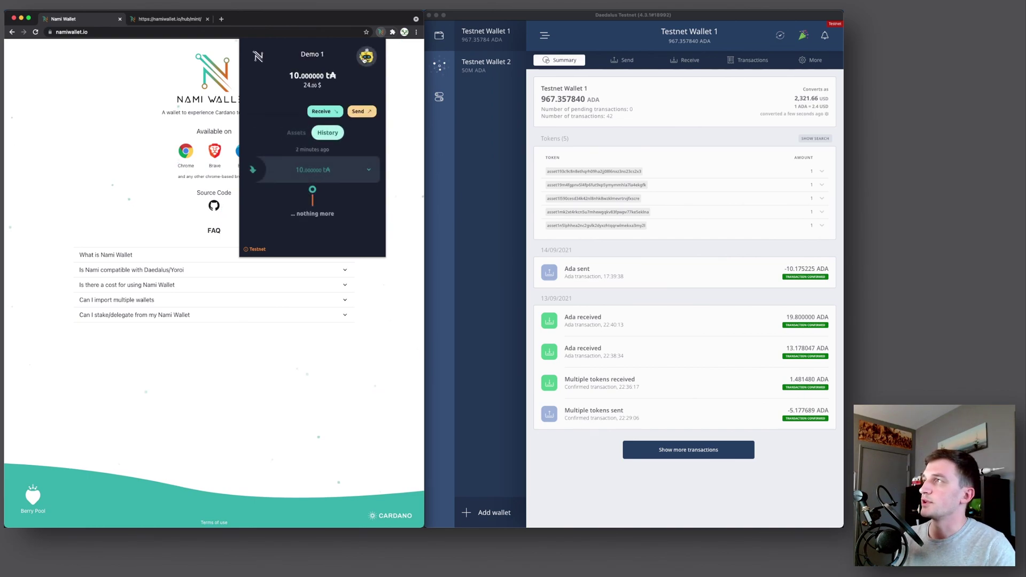
{"action": "left_click", "coordinate": [366, 57]}
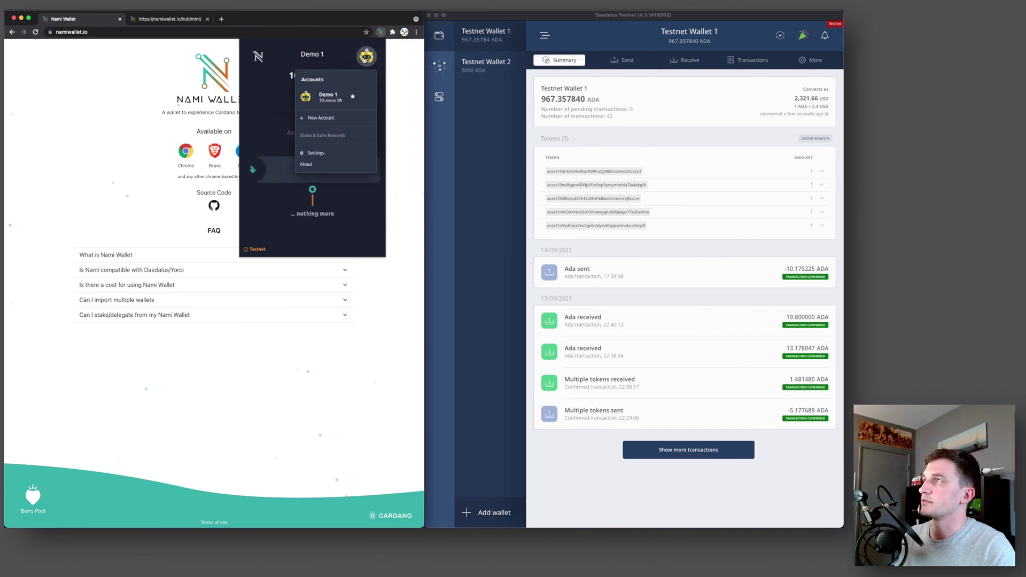
{"action": "left_click", "coordinate": [316, 118]}
{"action": "type", "text": "Demo 2"}
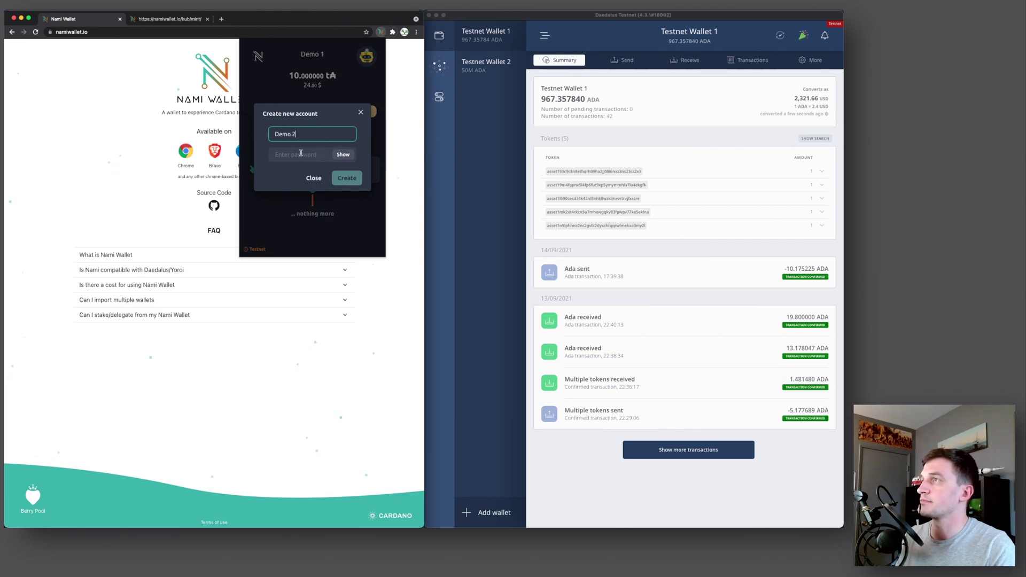
{"action": "left_click", "coordinate": [298, 155]}
{"action": "type", "text": "password"}
{"action": "key", "text": "Return"}
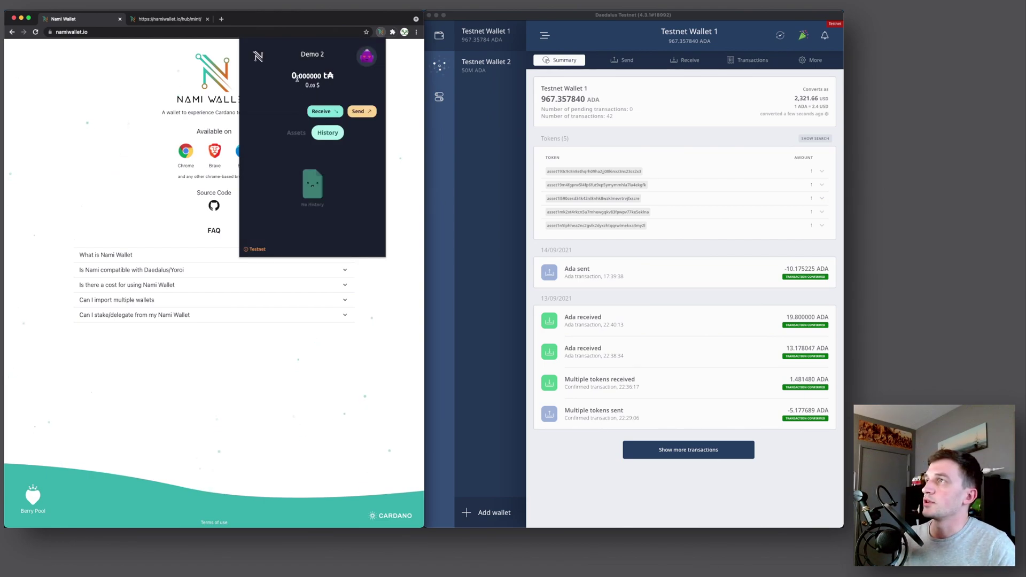
Check Demo 2's zero balance, then switch to Demo 1 and back to Demo 2
{"action": "left_click_drag", "start_coordinate": [291, 75], "coordinate": [320, 75]}
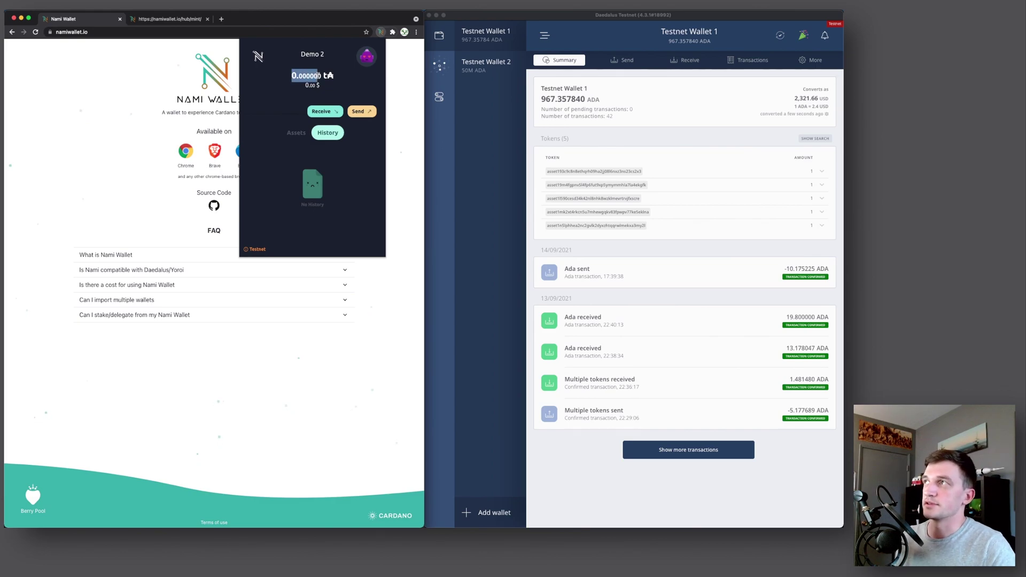
{"action": "left_click", "coordinate": [320, 76]}
{"action": "left_click", "coordinate": [367, 64]}
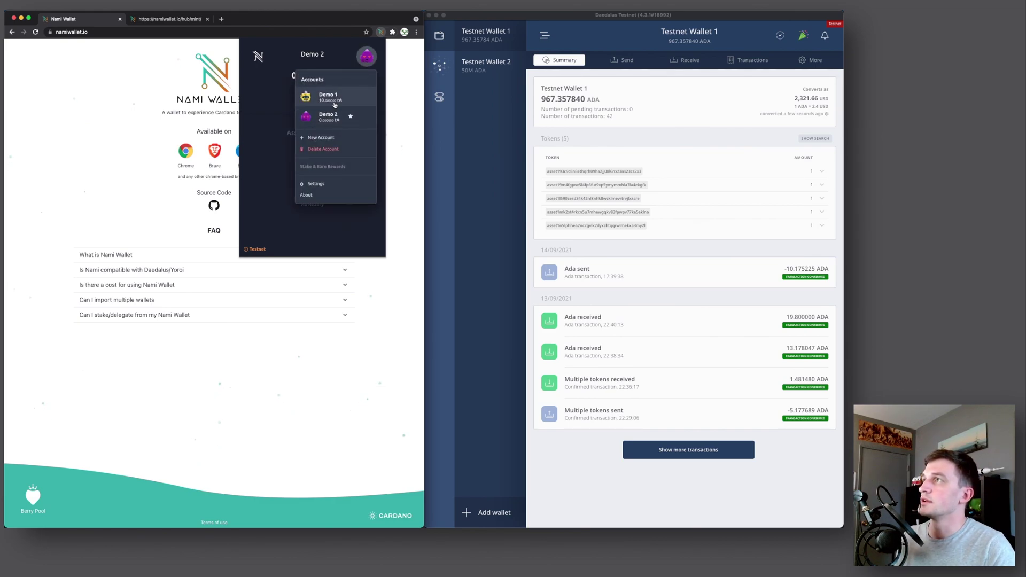
{"action": "left_click", "coordinate": [327, 96]}
{"action": "left_click", "coordinate": [367, 56]}
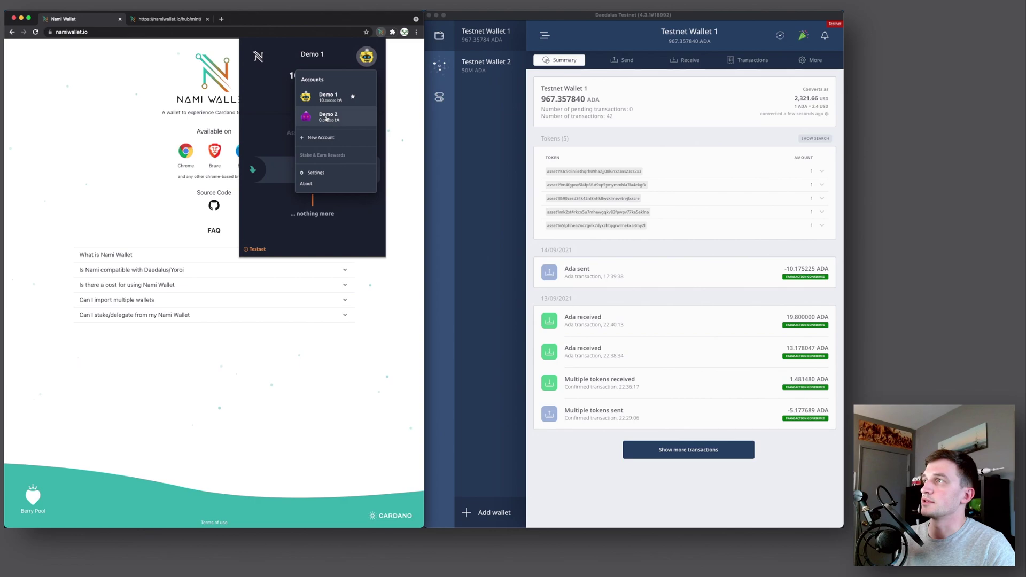
{"action": "left_click", "coordinate": [330, 114]}
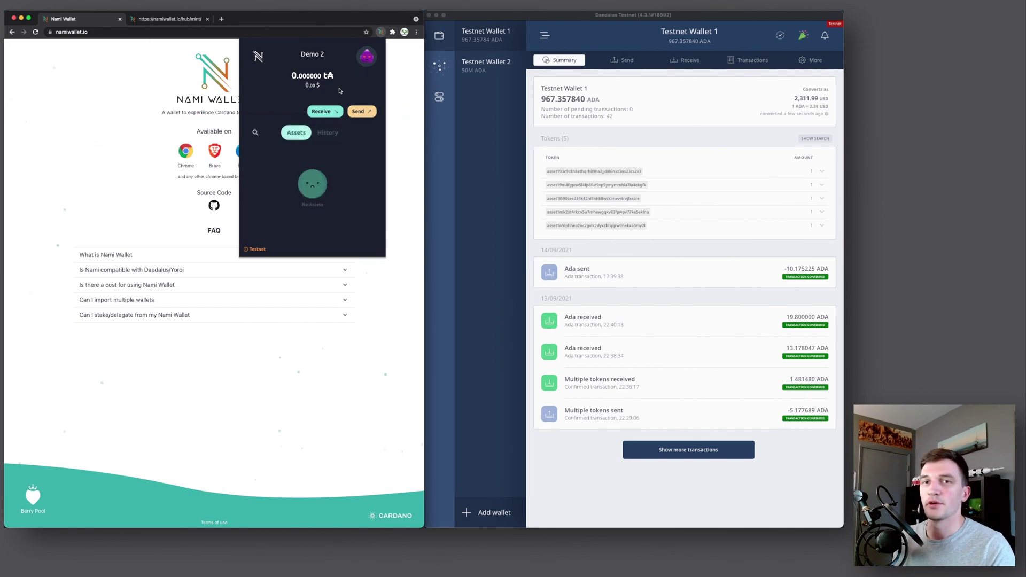
Copy Demo 2's receiving address into Daedalus's Send form as receiver, with an amount of 20 ADA
{"action": "left_click", "coordinate": [324, 113]}
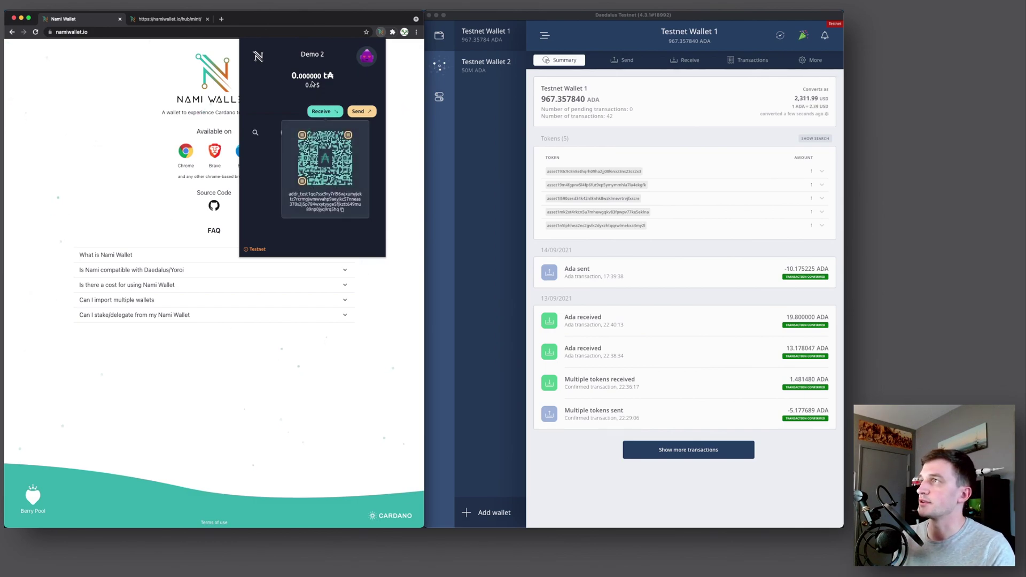
{"action": "left_click", "coordinate": [342, 210]}
{"action": "left_click", "coordinate": [617, 59]}
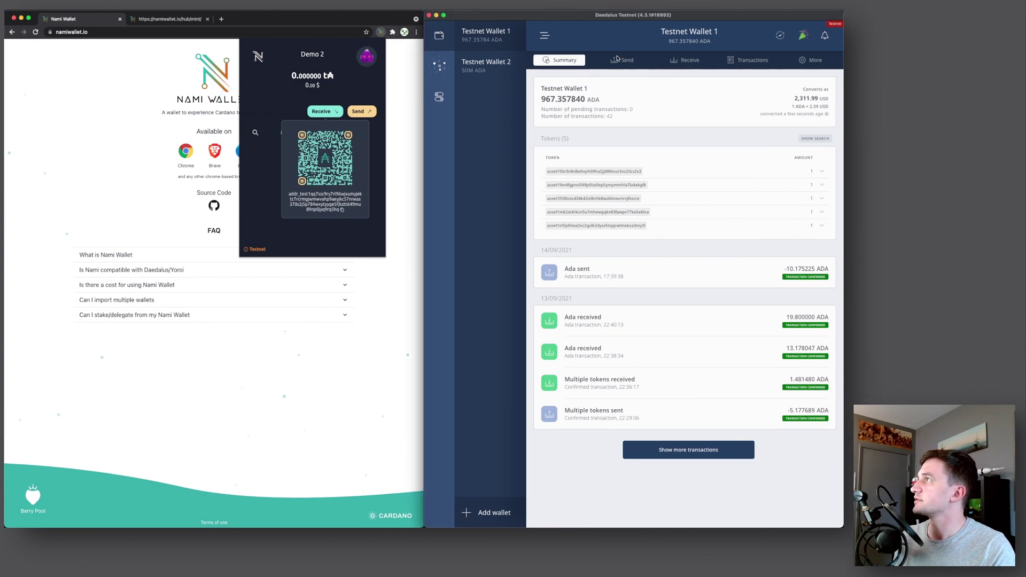
{"action": "left_click", "coordinate": [620, 59]}
{"action": "left_click", "coordinate": [607, 104]}
{"action": "key", "text": "super+v"}
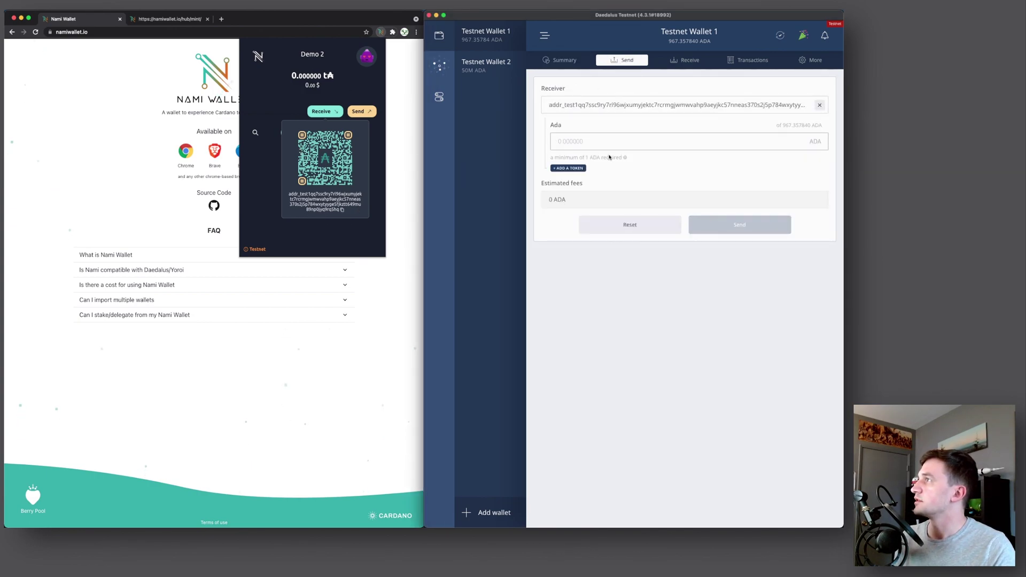
{"action": "left_click", "coordinate": [609, 141]}
{"action": "type", "text": "20"}
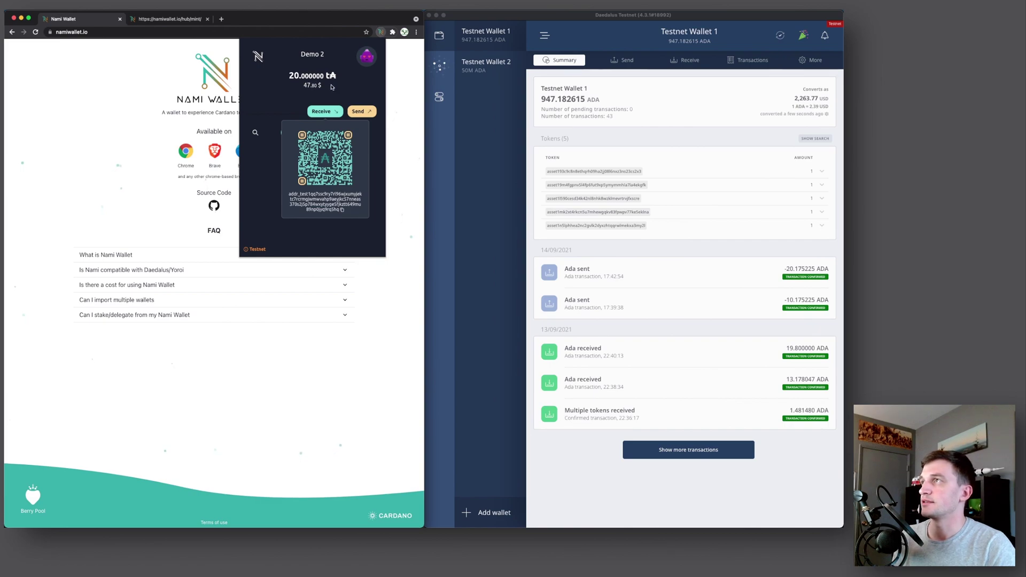
Close Demo 2's receiving address, then switch to Demo 1 and back to Demo 2
{"action": "left_click", "coordinate": [361, 58]}
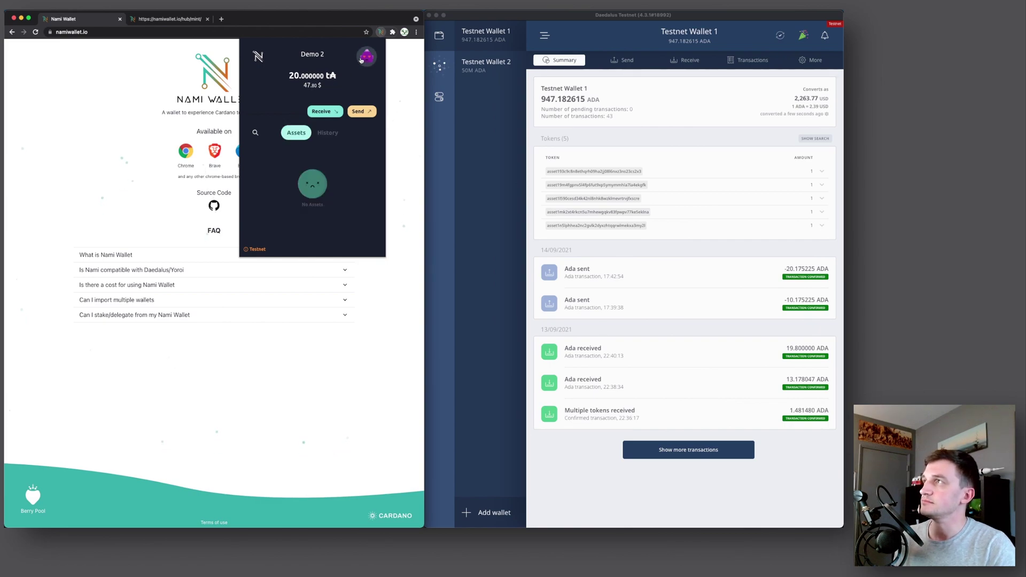
{"action": "left_click", "coordinate": [361, 60]}
{"action": "left_click", "coordinate": [326, 97]}
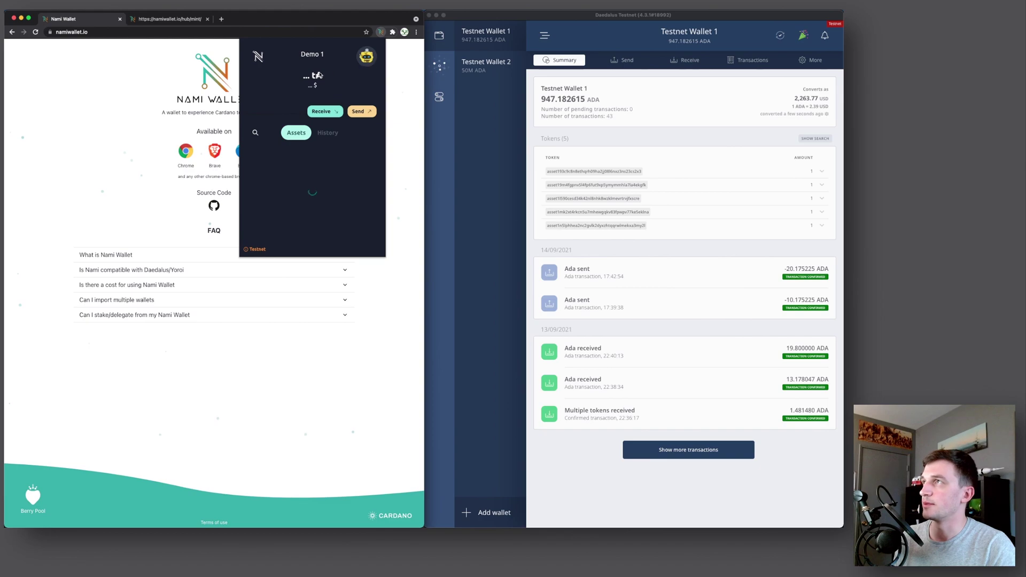
{"action": "left_click", "coordinate": [367, 60]}
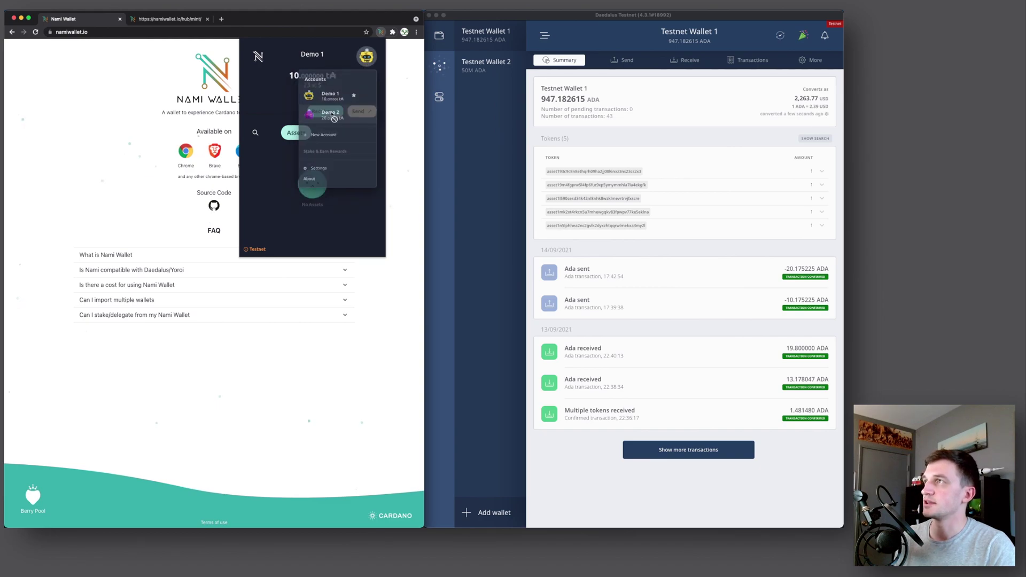
{"action": "left_click", "coordinate": [327, 111]}
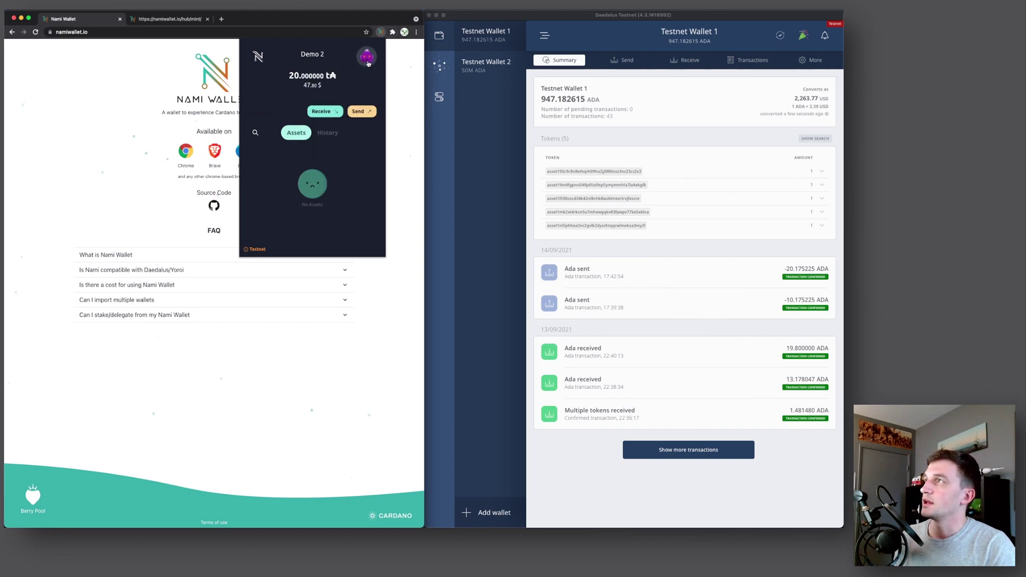
Start a send from Demo 2, view own accounts as recipient suggestions, then return home
{"action": "left_click", "coordinate": [359, 111]}
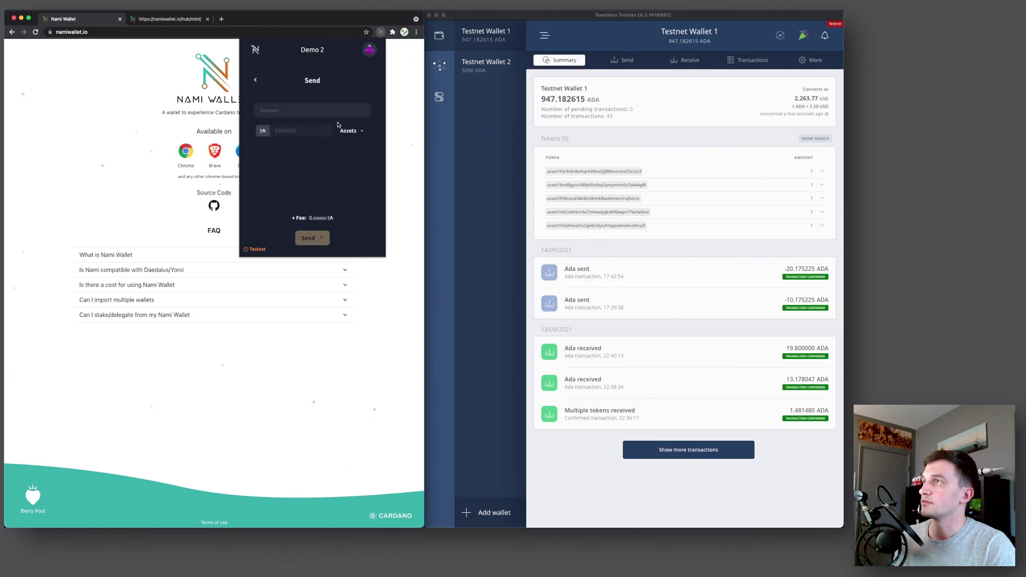
{"action": "left_click", "coordinate": [280, 113]}
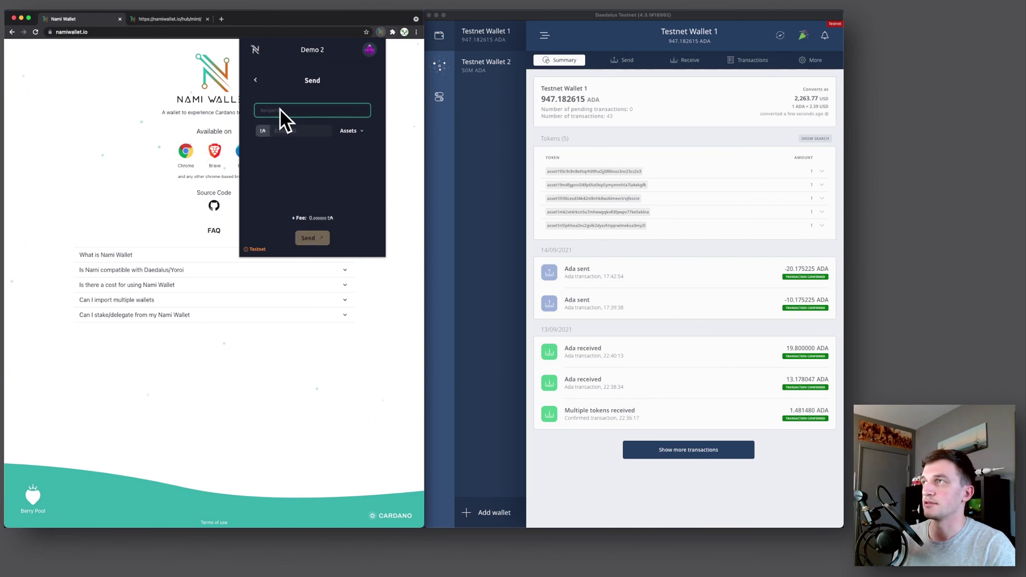
{"action": "left_click", "coordinate": [273, 111]}
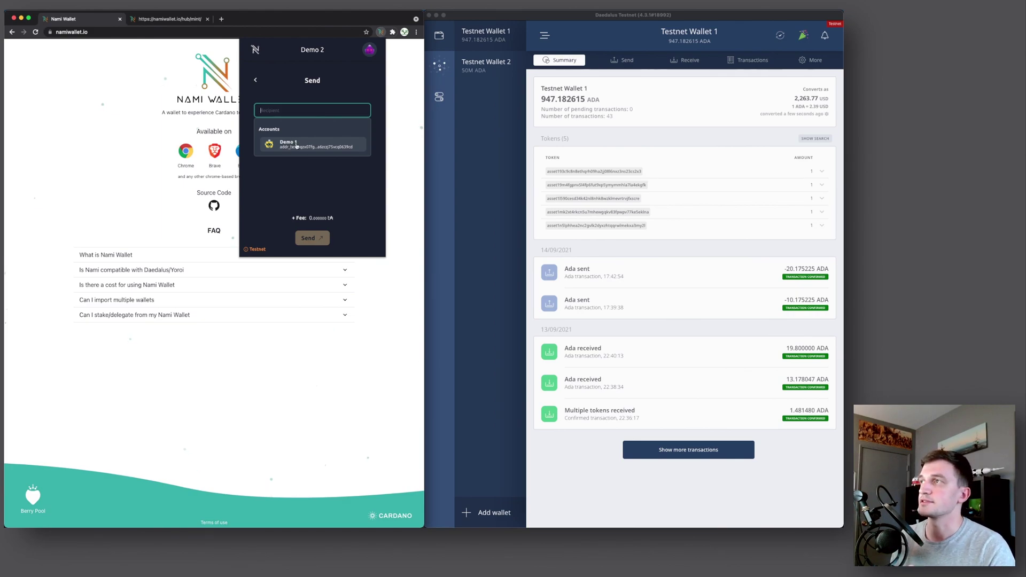
{"action": "left_click", "coordinate": [255, 80]}
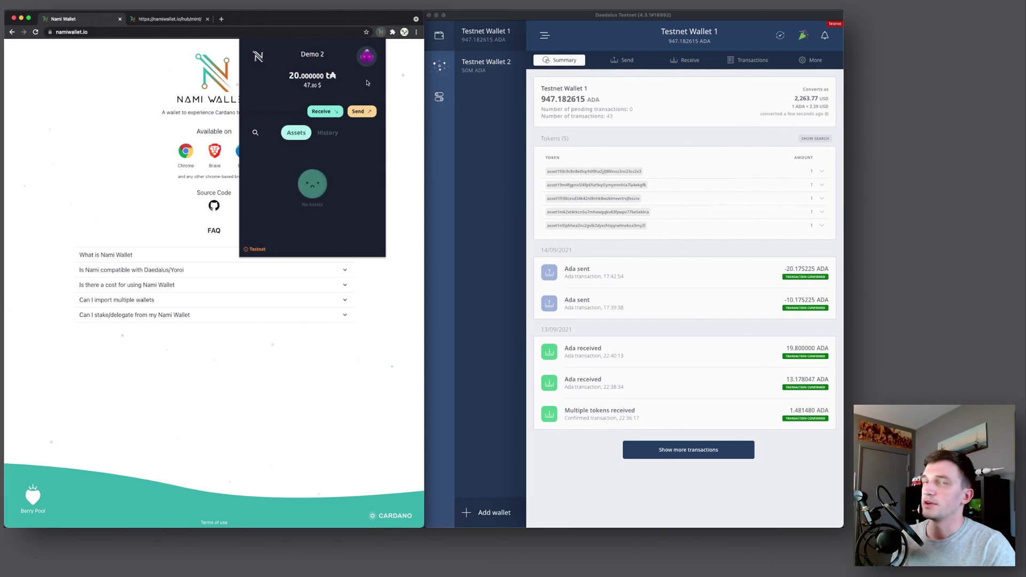
Reset the Nami wallet from Settings > General settings, confirming with the wallet password
{"action": "left_click", "coordinate": [367, 57]}
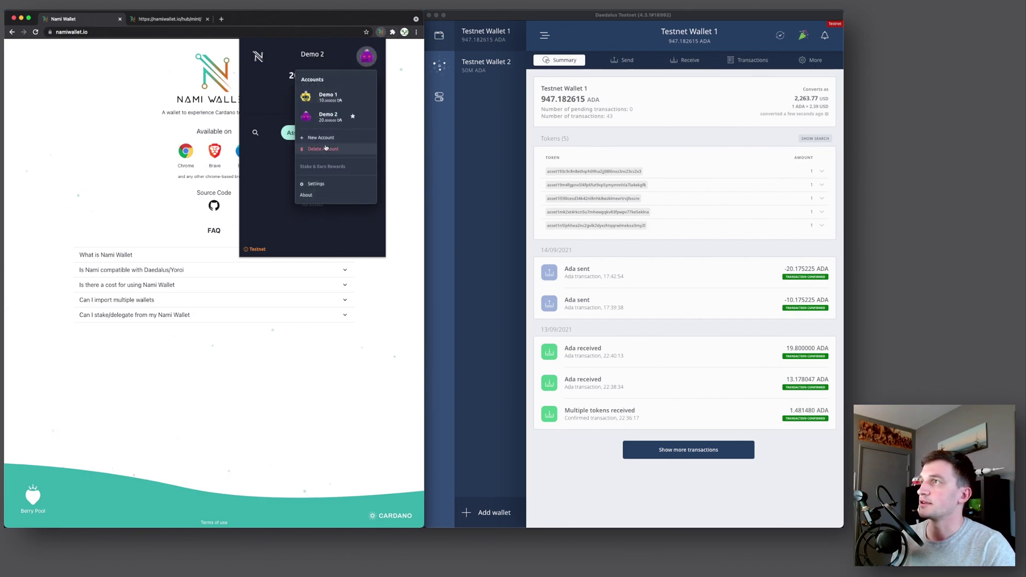
{"action": "left_click", "coordinate": [316, 183]}
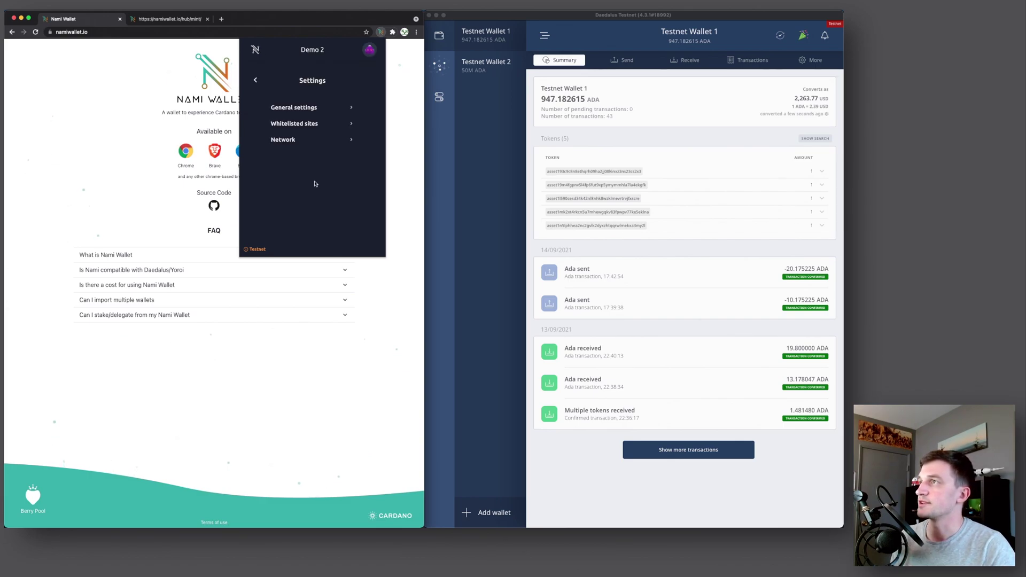
{"action": "left_click", "coordinate": [295, 108]}
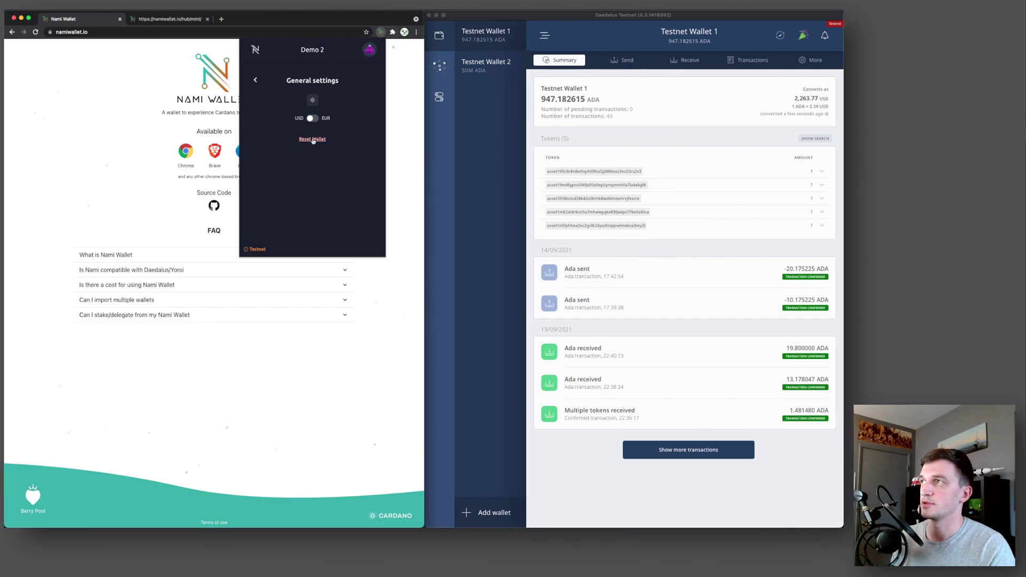
{"action": "left_click", "coordinate": [313, 140]}
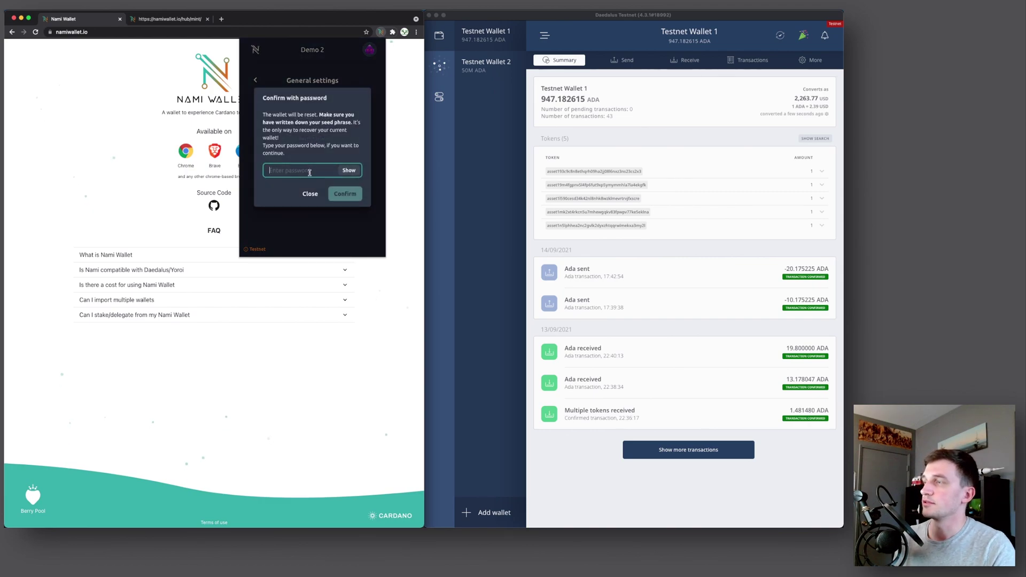
{"action": "type", "text": "********"}
{"action": "key", "text": "Tab"}
{"action": "key", "text": "Tab"}
{"action": "key", "text": "Tab"}
{"action": "key", "text": "Return"}
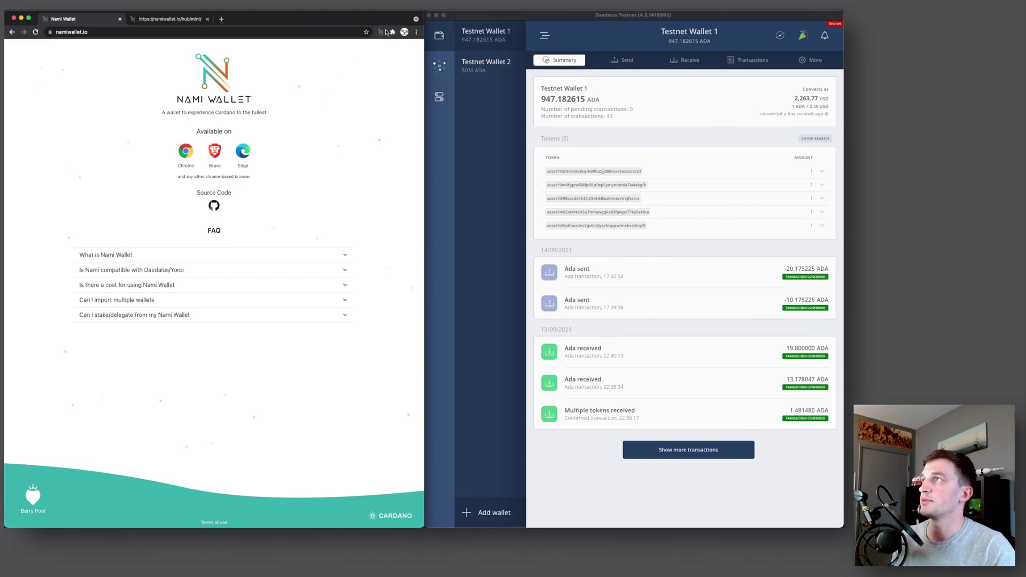
Begin importing a wallet in Nami, choosing the 24-word seed phrase length
{"action": "left_click", "coordinate": [380, 31]}
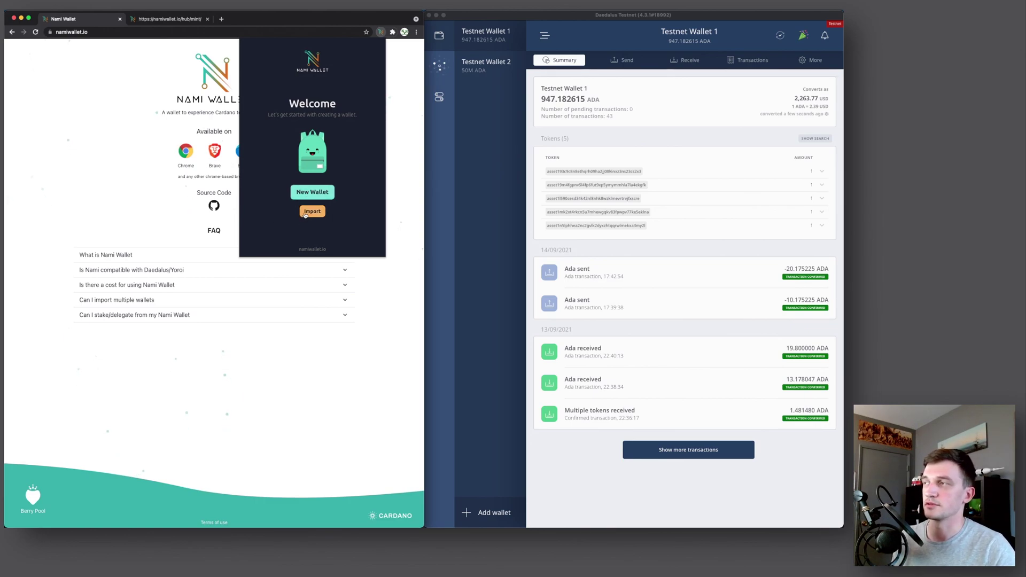
{"action": "left_click", "coordinate": [312, 211]}
{"action": "left_click", "coordinate": [304, 184]}
{"action": "left_click", "coordinate": [294, 202]}
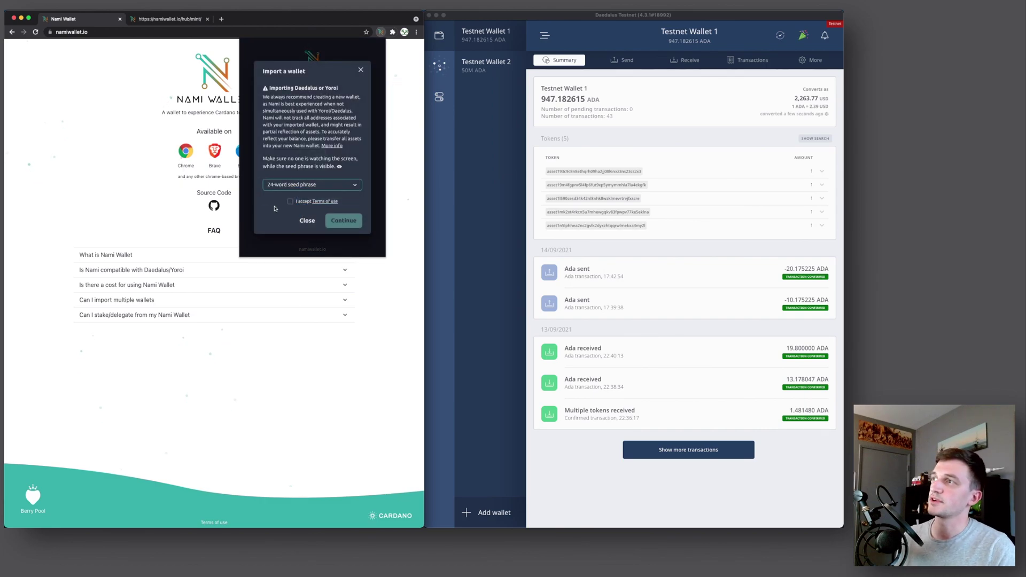
Accept the terms of use and enter 'movie' as the first seed word
{"action": "left_click", "coordinate": [290, 202]}
{"action": "left_click", "coordinate": [340, 221]}
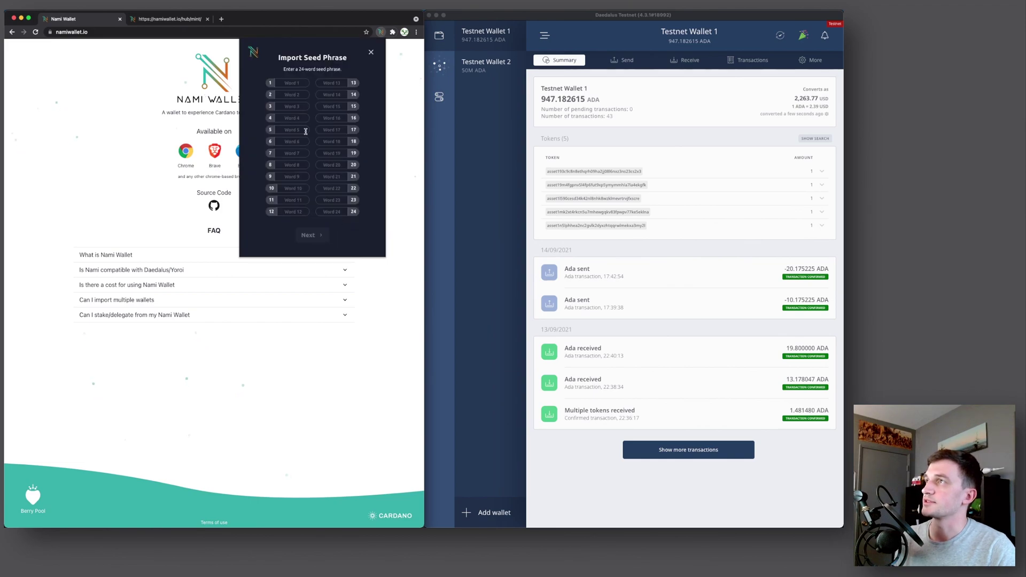
{"action": "left_click", "coordinate": [289, 83]}
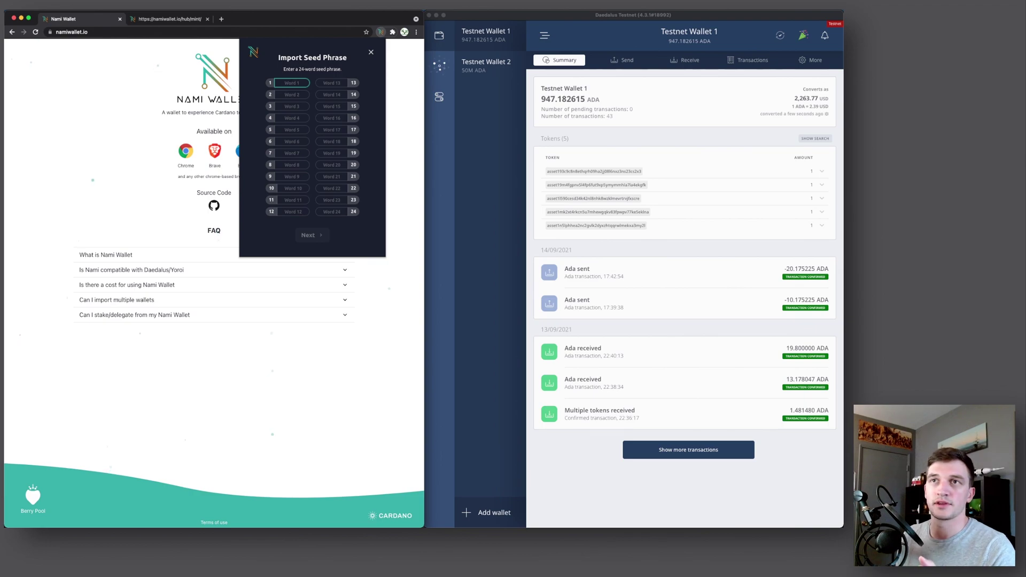
{"action": "left_click", "coordinate": [249, 89]}
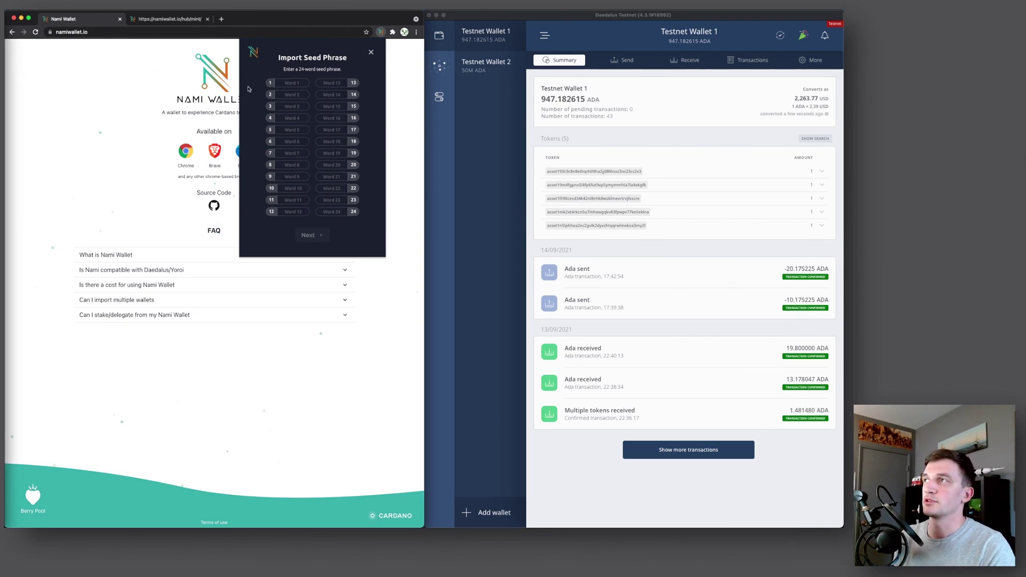
{"action": "left_click", "coordinate": [302, 84]}
{"action": "type", "text": "movie"}
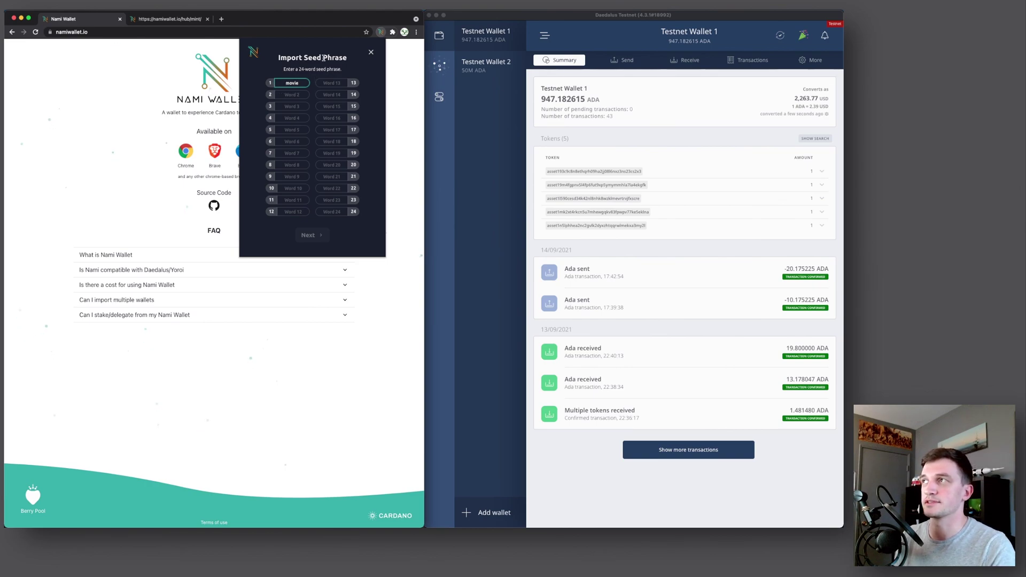
Correct the first word and paste the whole 24-word seed phrase into the fields
{"action": "key", "text": "Tab"}
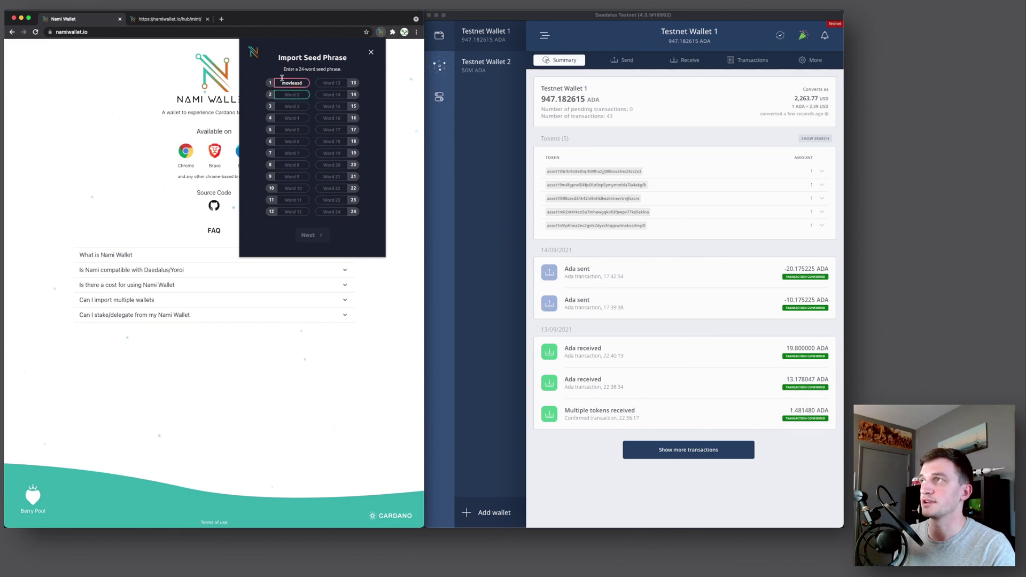
{"action": "key", "text": "Tab"}
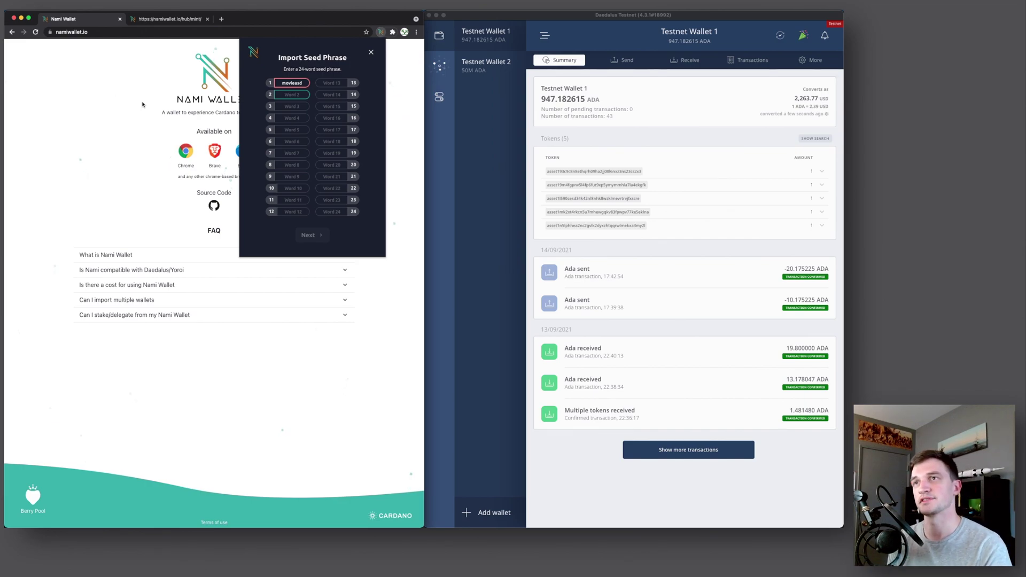
{"action": "key", "text": "shift+Tab"}
{"action": "key", "text": "BackSpace"}
{"action": "key", "text": "BackSpace"}
{"action": "left_click", "coordinate": [290, 95]}
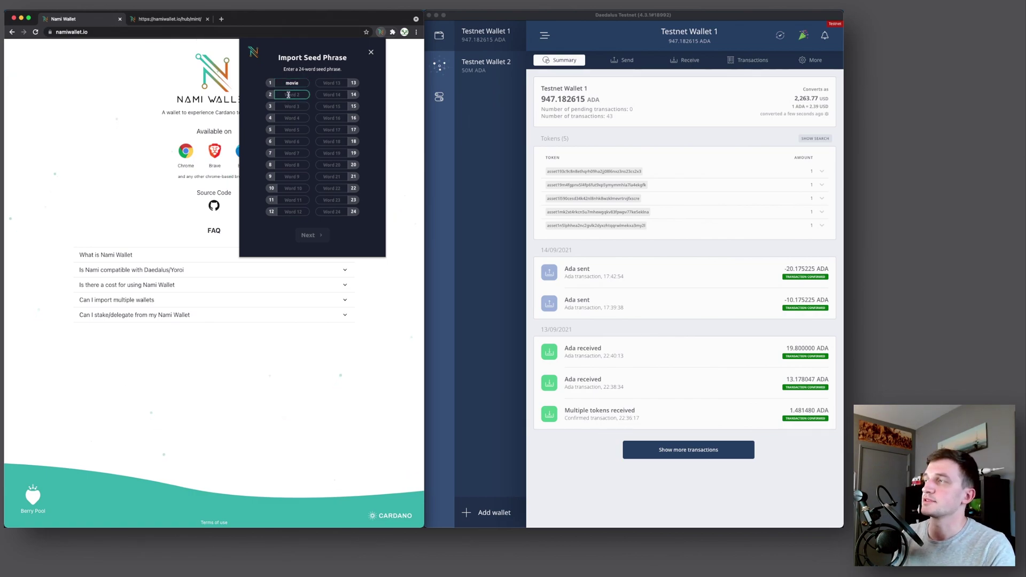
{"action": "key", "text": "super+v"}
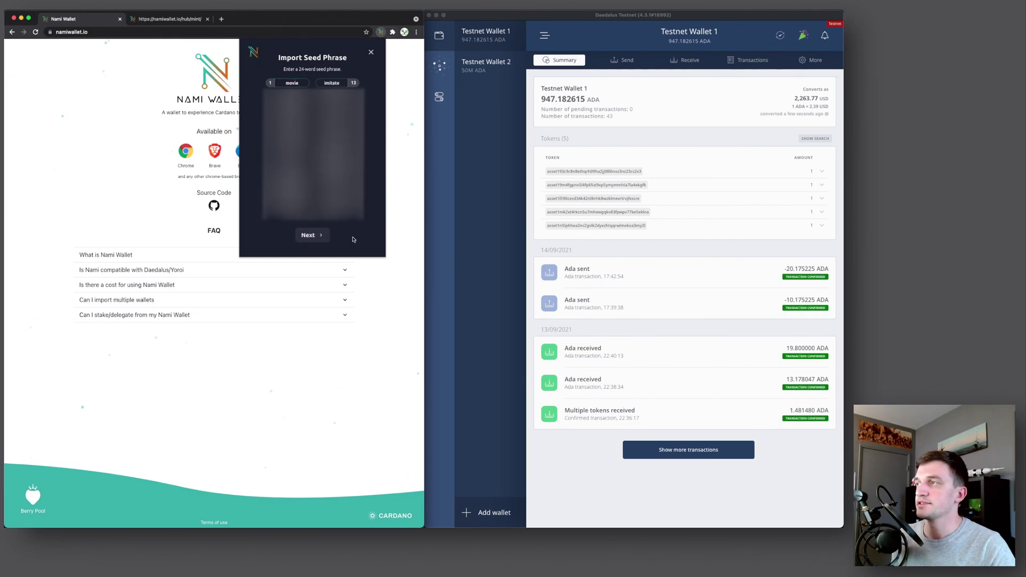
Name the imported account 'Demo 1' and create it, noting its zero balance
{"action": "left_click", "coordinate": [313, 238]}
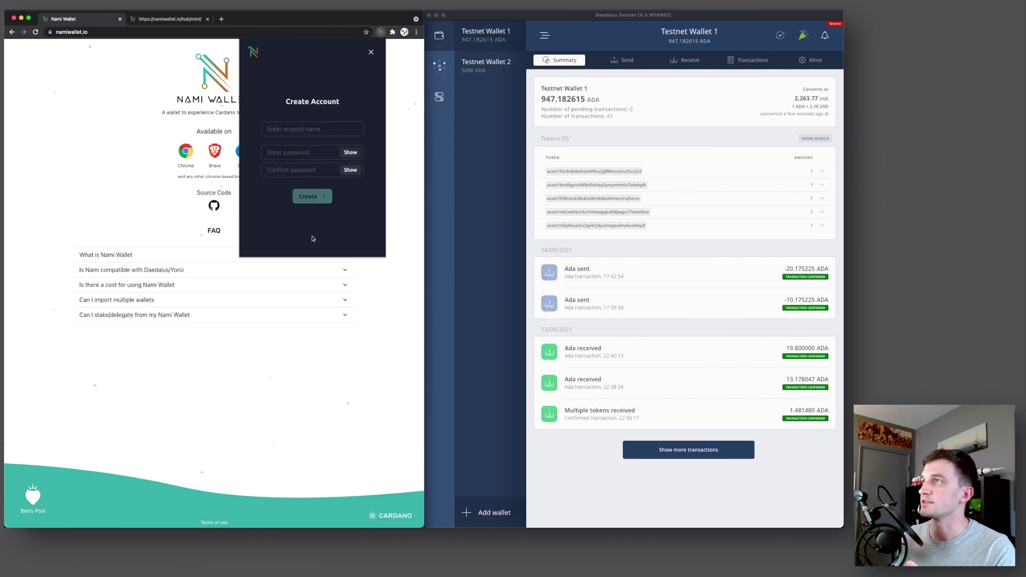
{"action": "left_click", "coordinate": [310, 128]}
{"action": "type", "text": "Demo 1"}
{"action": "key", "text": "Tab"}
{"action": "key", "text": "Return"}
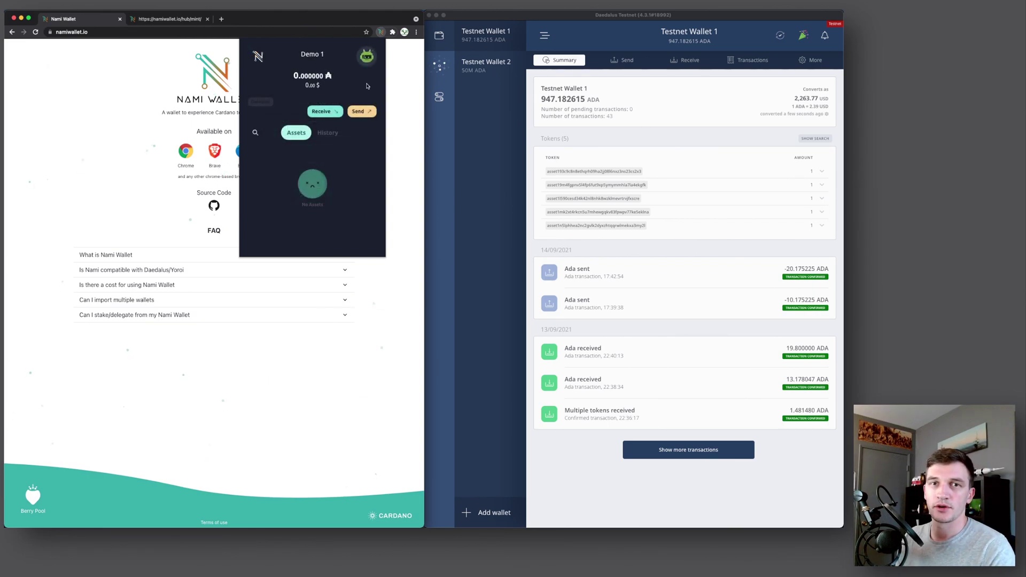
{"action": "left_click_drag", "start_coordinate": [292, 76], "coordinate": [340, 79]}
Switch the wallet network to Testnet, revealing Demo 1's 10.000000 t₳ balance
{"action": "left_click", "coordinate": [367, 56]}
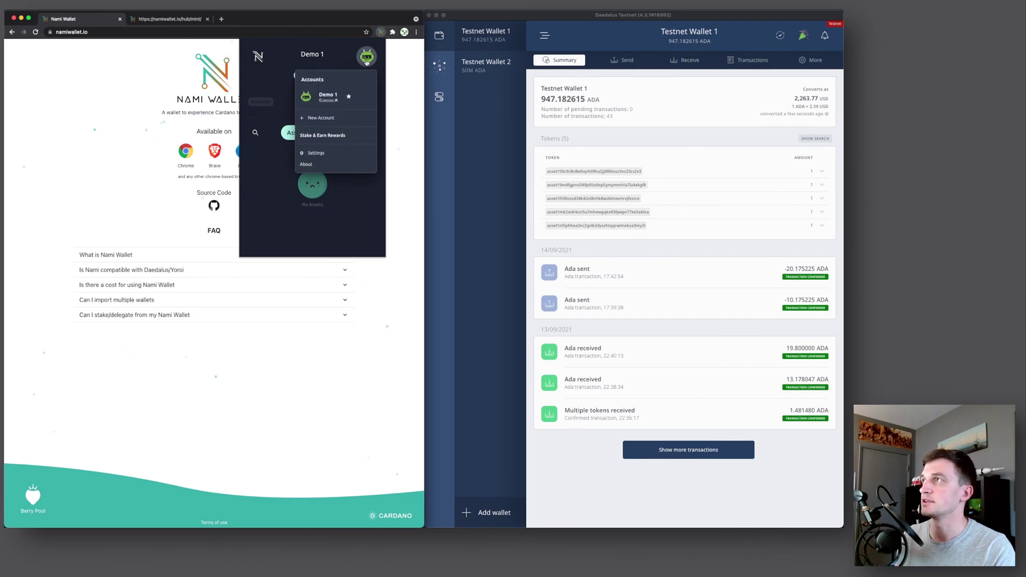
{"action": "left_click", "coordinate": [320, 154]}
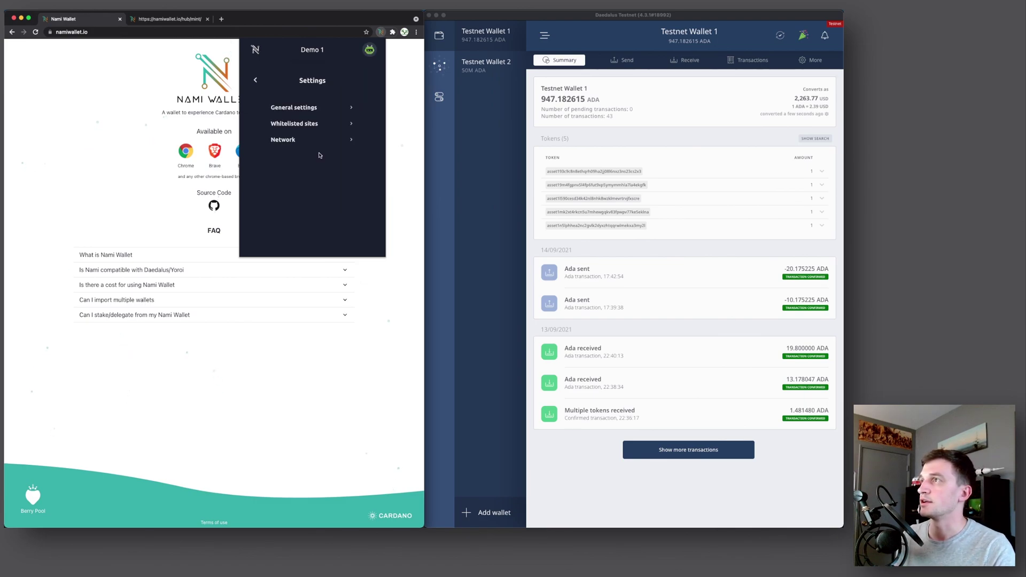
{"action": "left_click", "coordinate": [292, 140]}
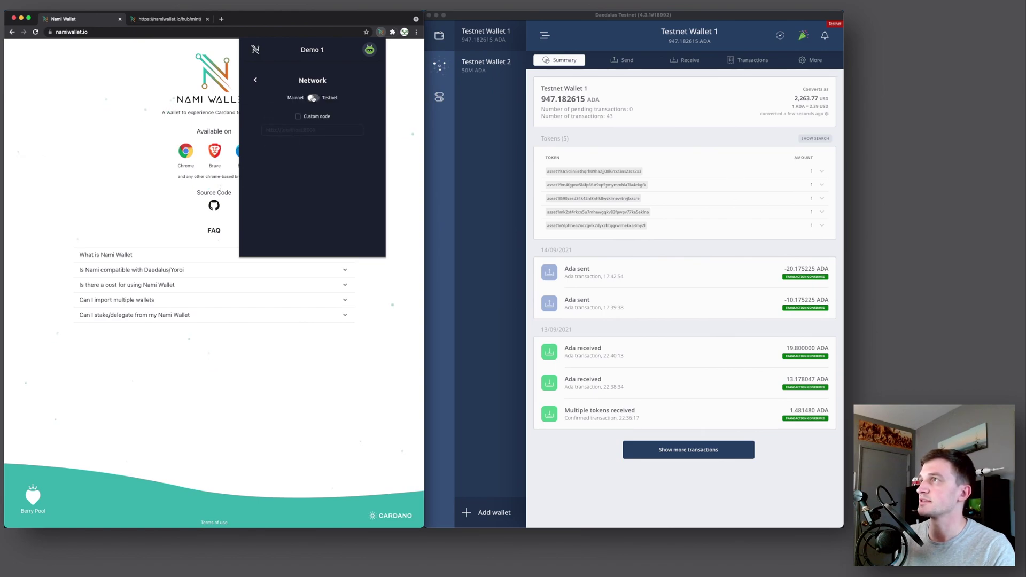
{"action": "left_click", "coordinate": [314, 97]}
{"action": "left_click", "coordinate": [256, 84]}
{"action": "left_click", "coordinate": [256, 81]}
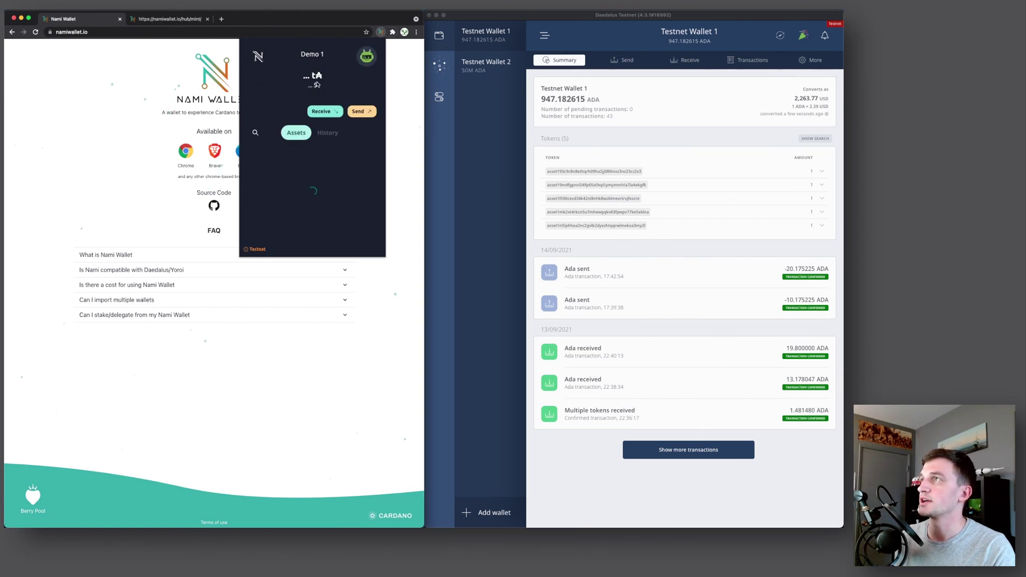
{"action": "left_click_drag", "start_coordinate": [288, 78], "coordinate": [328, 77]}
{"action": "left_click", "coordinate": [360, 86]}
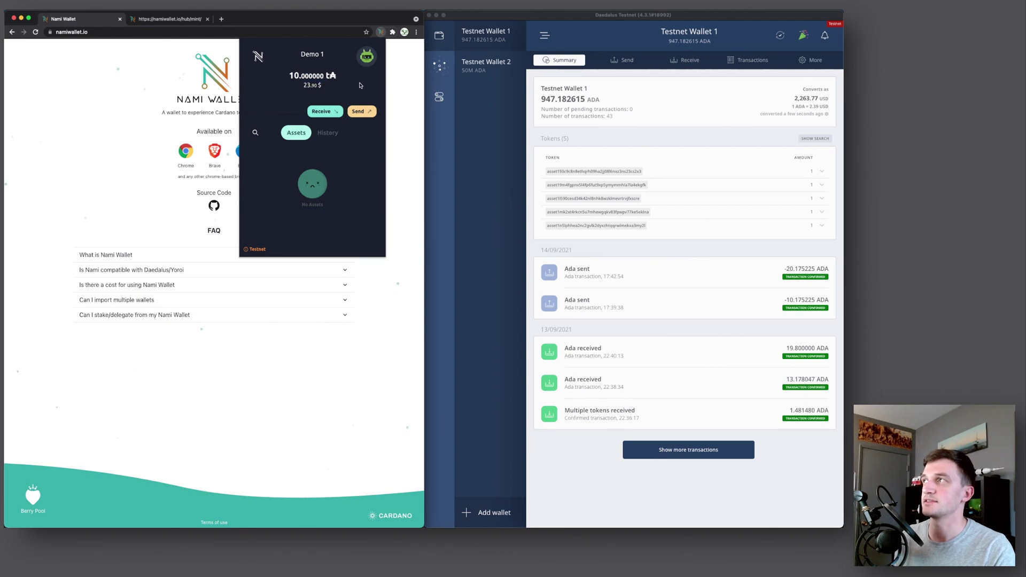
Add a new account named 'Demo 2'
{"action": "left_click", "coordinate": [367, 56]}
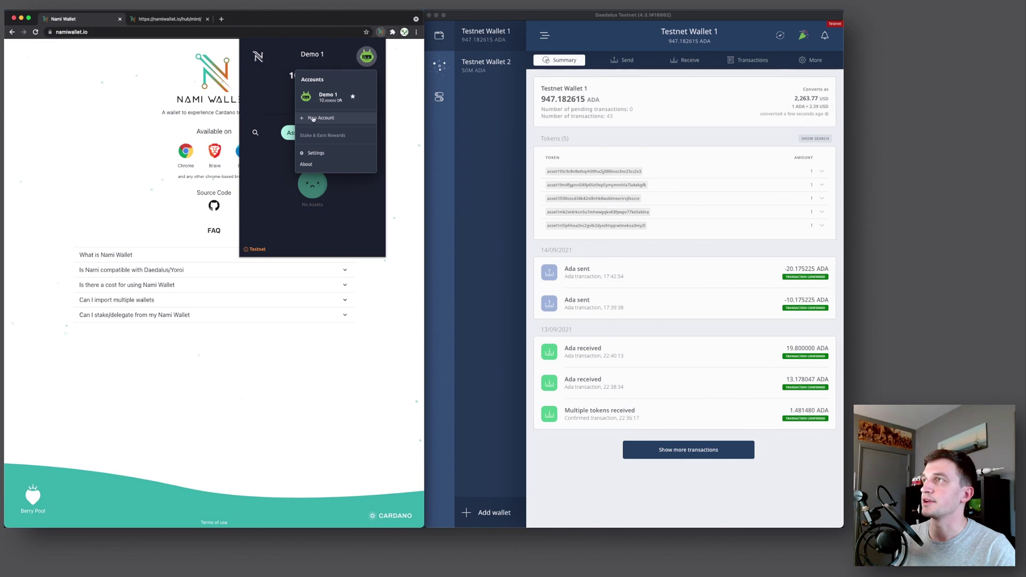
{"action": "left_click", "coordinate": [313, 119]}
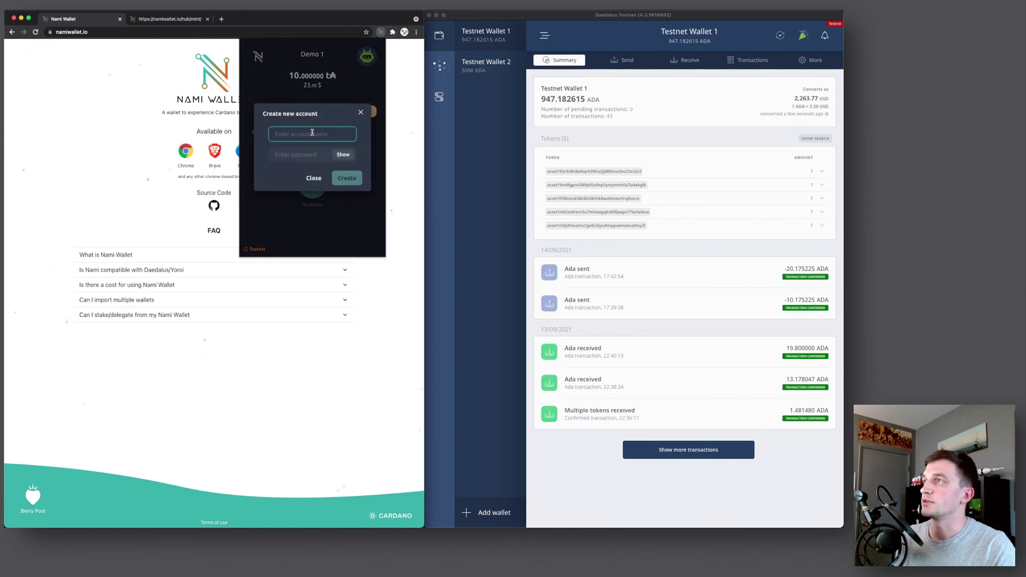
{"action": "type", "text": "Demo 2"}
{"action": "key", "text": "Tab"}
{"action": "key", "text": "Return"}
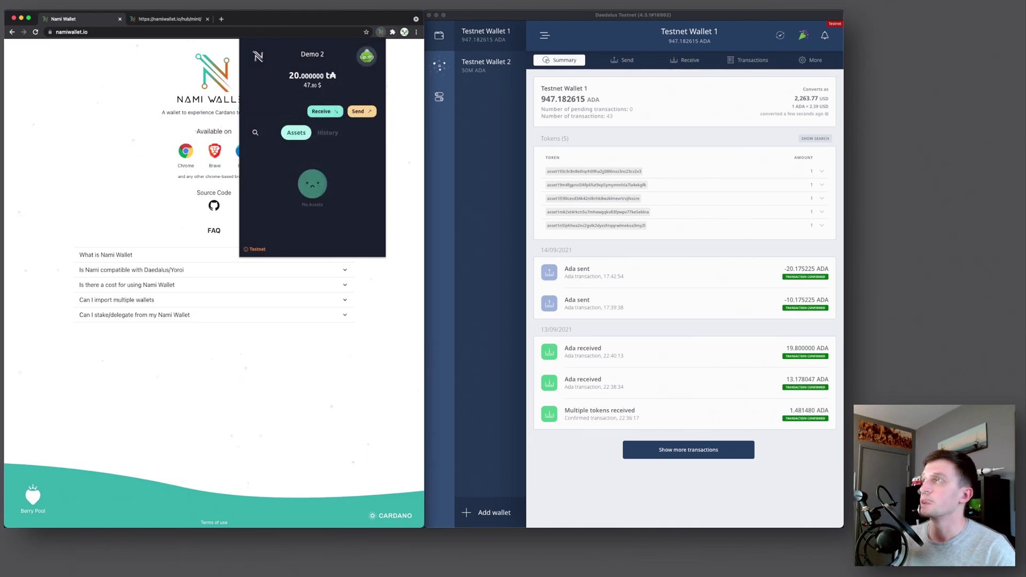
Delete the Demo 2 account
{"action": "left_click", "coordinate": [367, 56]}
{"action": "left_click", "coordinate": [318, 150]}
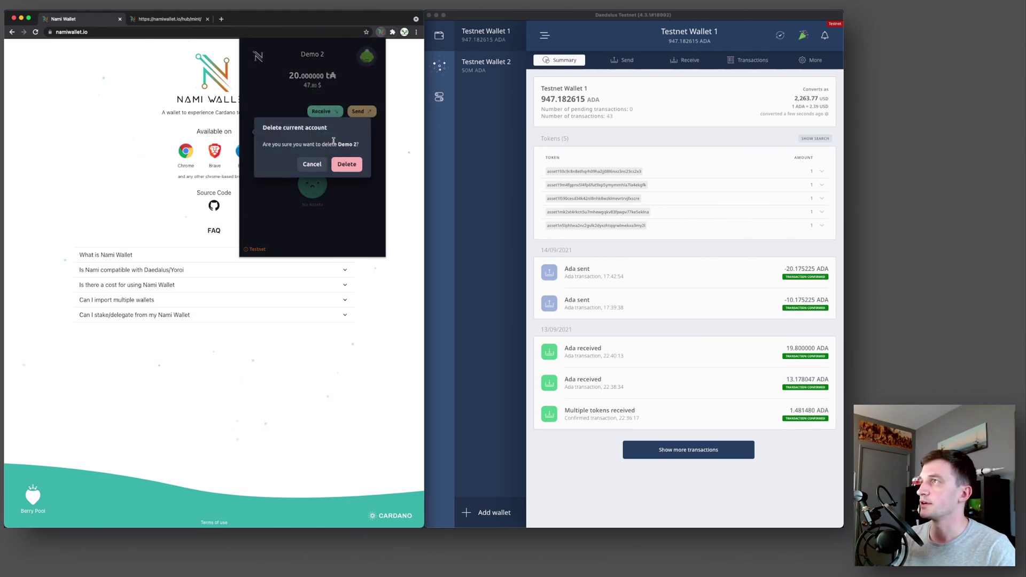
{"action": "left_click", "coordinate": [347, 164]}
Recreate 'Demo 2' with its password, restoring its 20 t₳ balance
{"action": "left_click", "coordinate": [367, 56]}
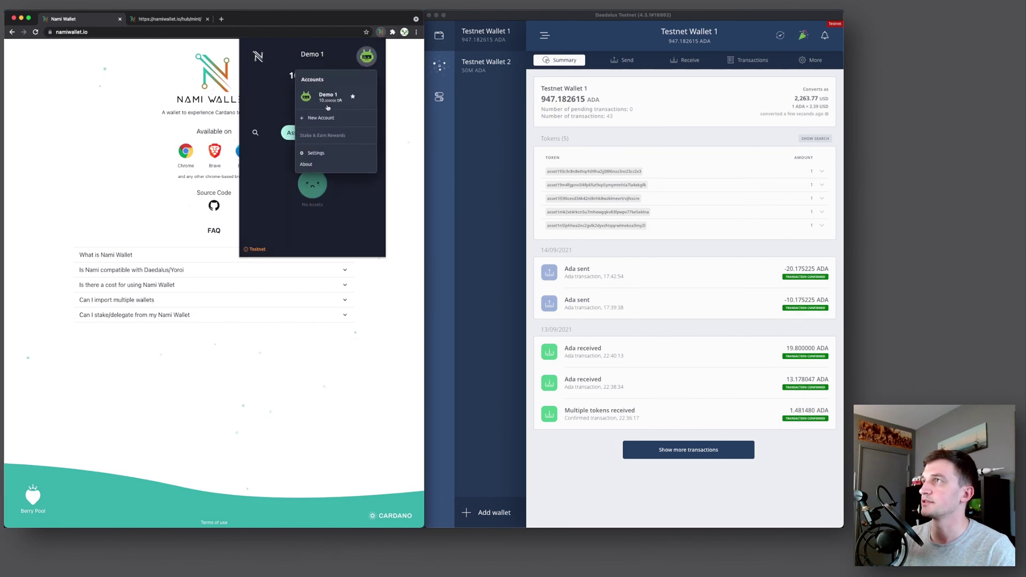
{"action": "left_click", "coordinate": [322, 121]}
{"action": "type", "text": "Demo 2"}
{"action": "key", "text": "Tab"}
{"action": "type", "text": "•••••••"}
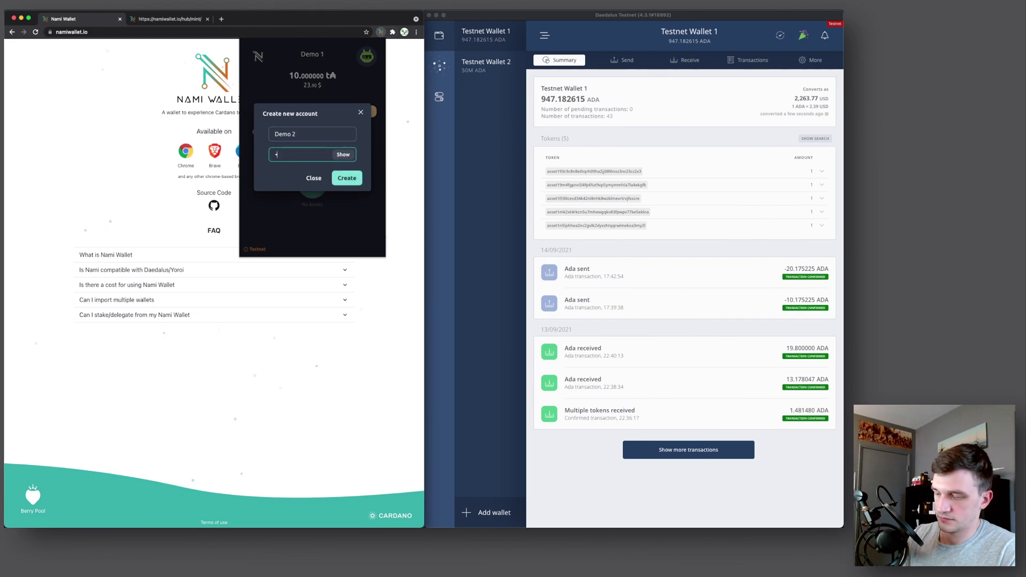
{"action": "left_click", "coordinate": [347, 177]}
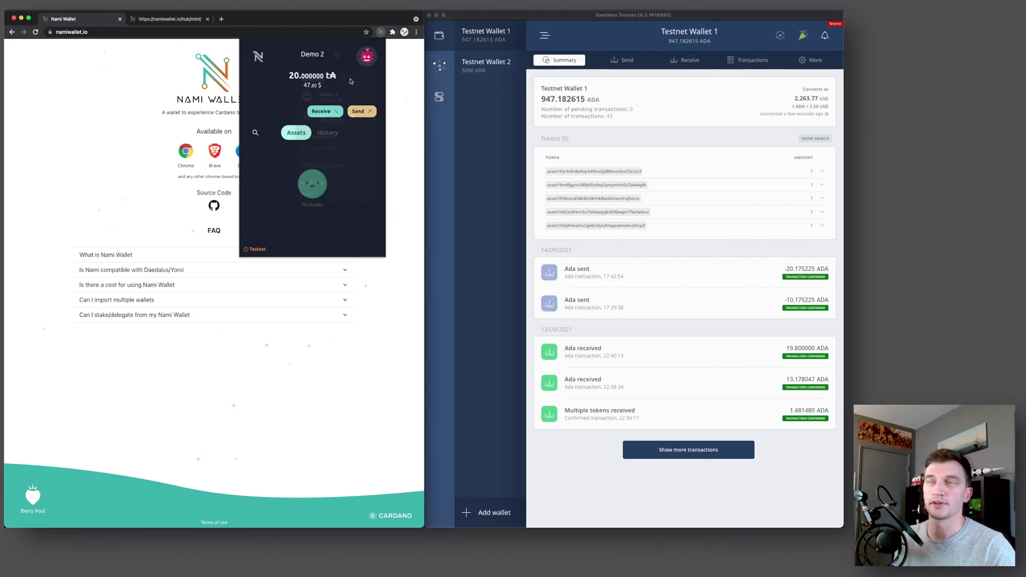
{"action": "left_click", "coordinate": [367, 56]}
Copy Demo 1's receiving address into Daedalus's Send form as the receiver
{"action": "left_click", "coordinate": [335, 96]}
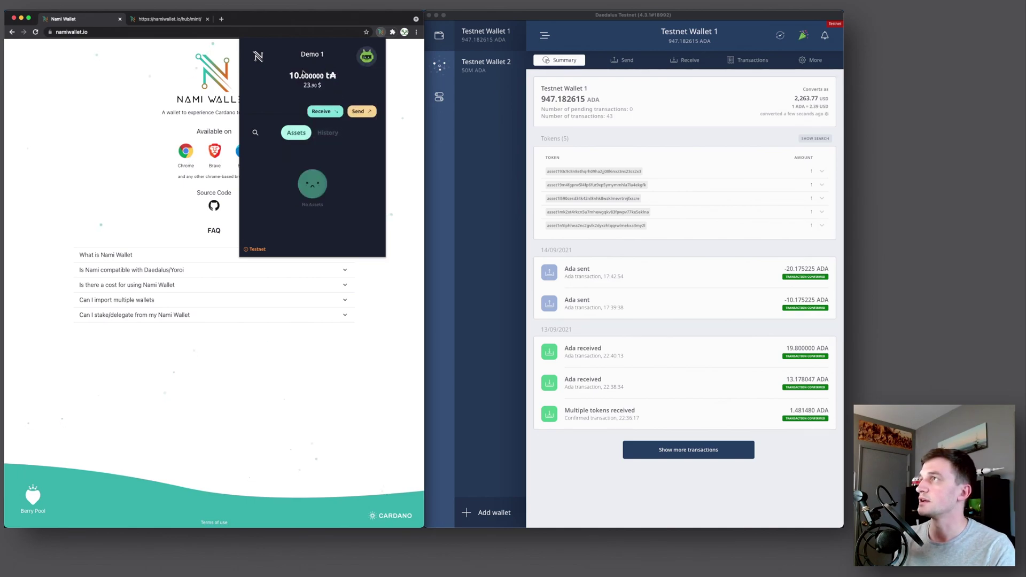
{"action": "left_click", "coordinate": [325, 113]}
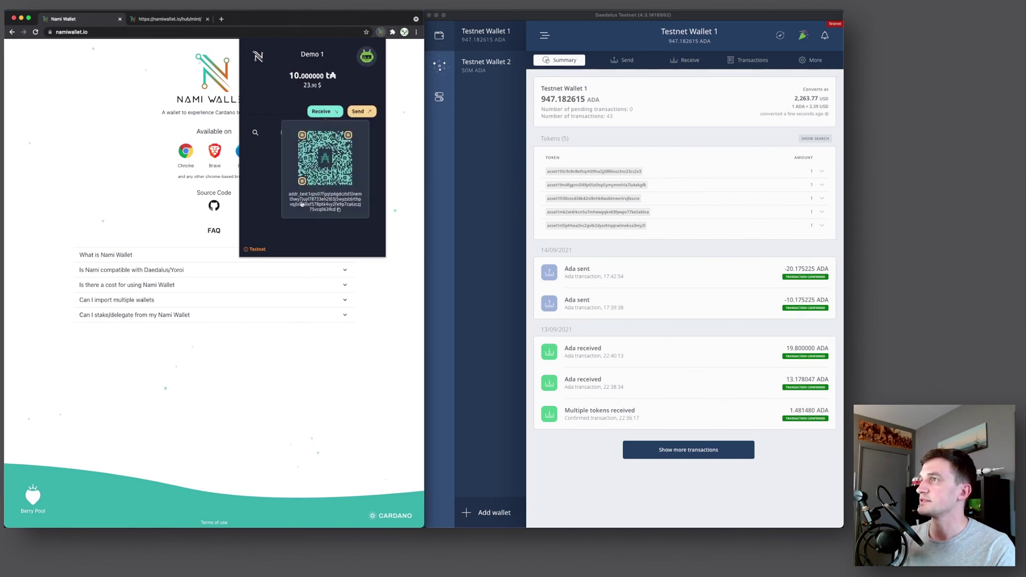
{"action": "left_click", "coordinate": [338, 210]}
{"action": "left_click", "coordinate": [648, 153]}
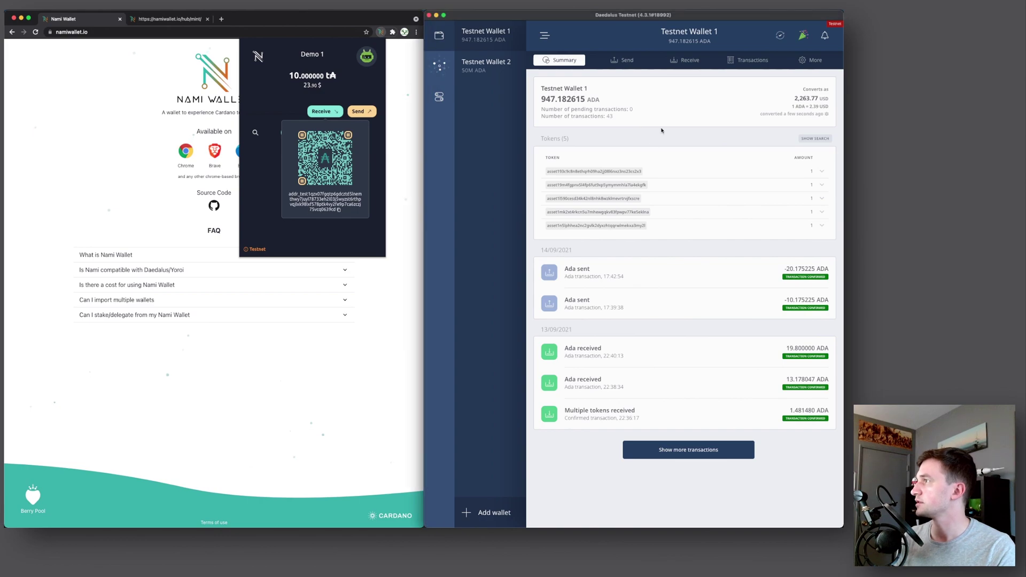
{"action": "left_click", "coordinate": [627, 62]}
{"action": "left_click", "coordinate": [581, 106]}
{"action": "key", "text": "super+v"}
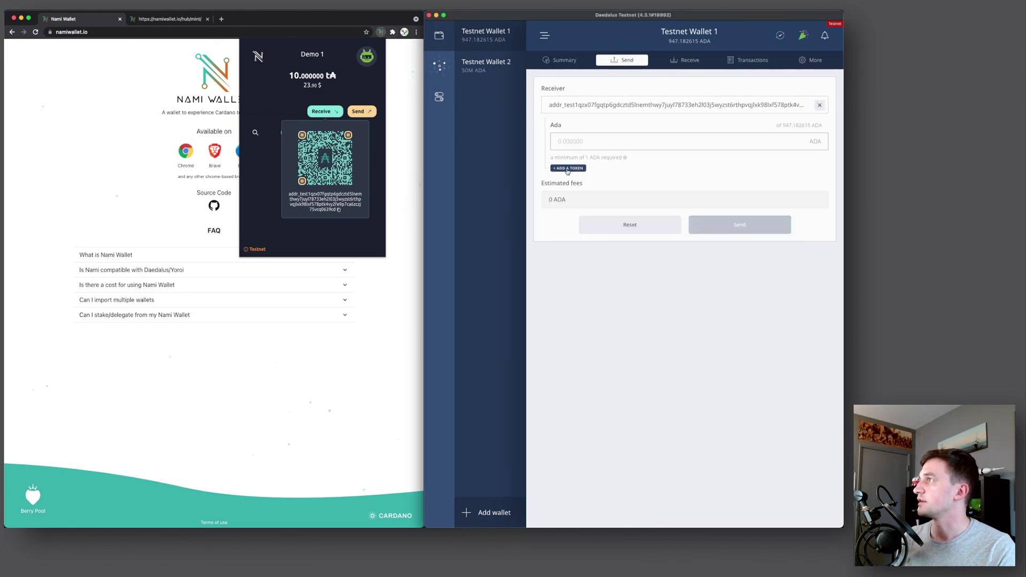
Add Token #1 with quantity 1 and an ADA amount of 5
{"action": "left_click", "coordinate": [569, 168]}
{"action": "left_click", "coordinate": [740, 189]}
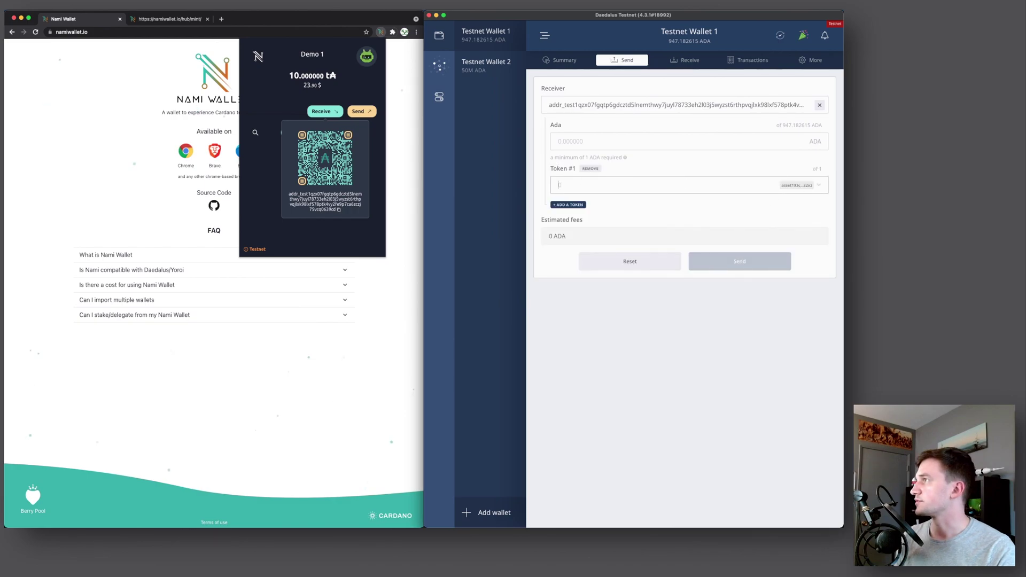
{"action": "type", "text": "1"}
{"action": "left_click", "coordinate": [595, 140]}
{"action": "type", "text": "5"}
{"action": "left_click", "coordinate": [619, 206]}
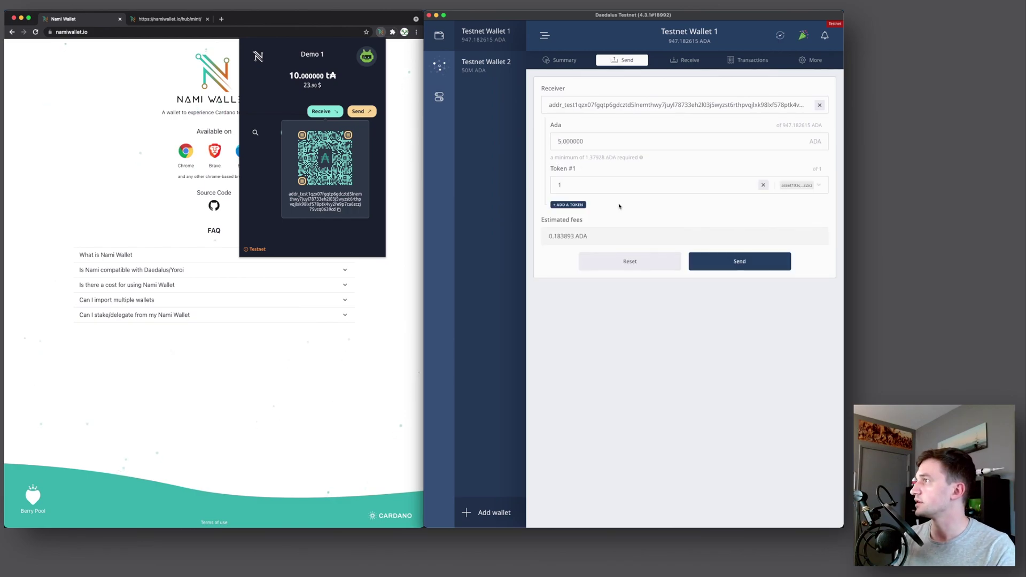
Review the transaction and submit it with the spending password
{"action": "left_click", "coordinate": [754, 260]}
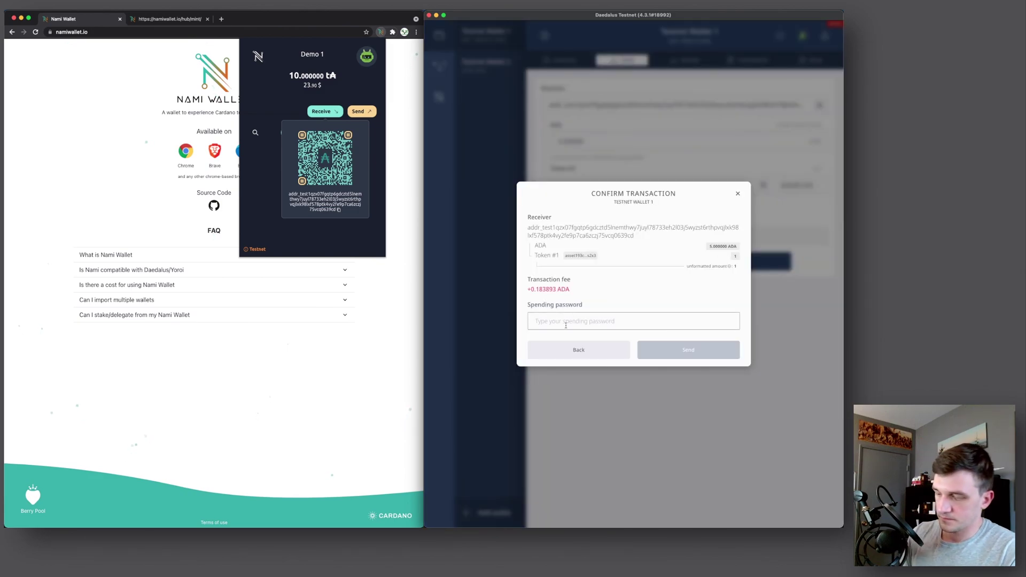
{"action": "type", "text": "•••••••••••••"}
{"action": "key", "text": "Tab"}
{"action": "key", "text": "Tab"}
{"action": "key", "text": "Return"}
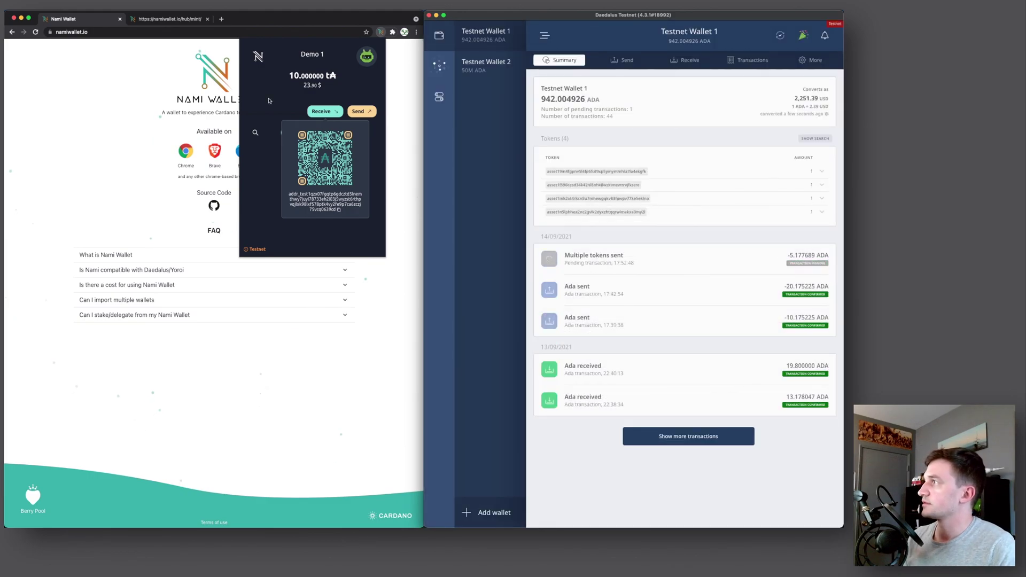
Expand the newest transaction in Nami's history and list its single asset, OvalPerson407
{"action": "left_click", "coordinate": [269, 100]}
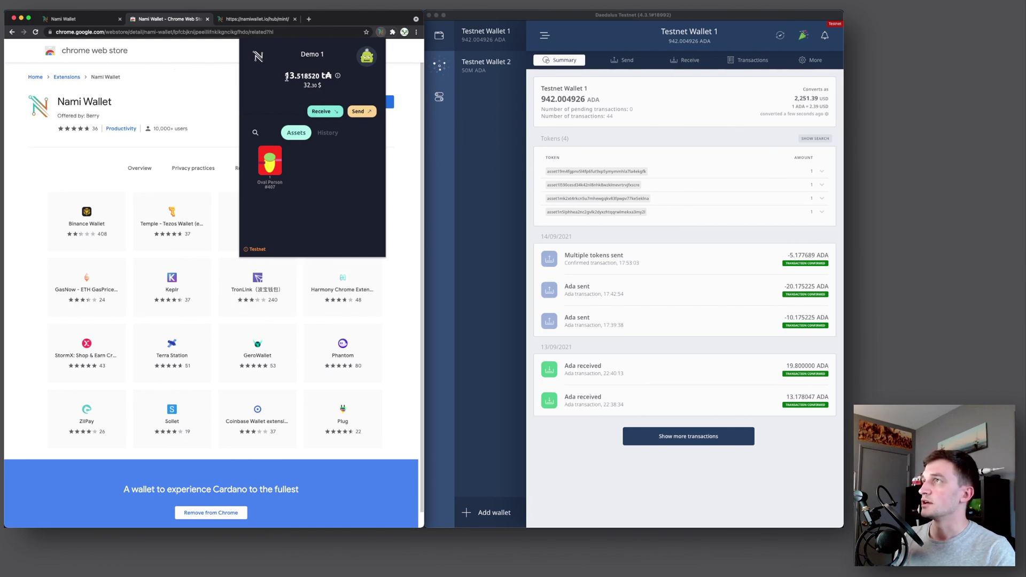
{"action": "left_click_drag", "start_coordinate": [284, 76], "coordinate": [288, 76]}
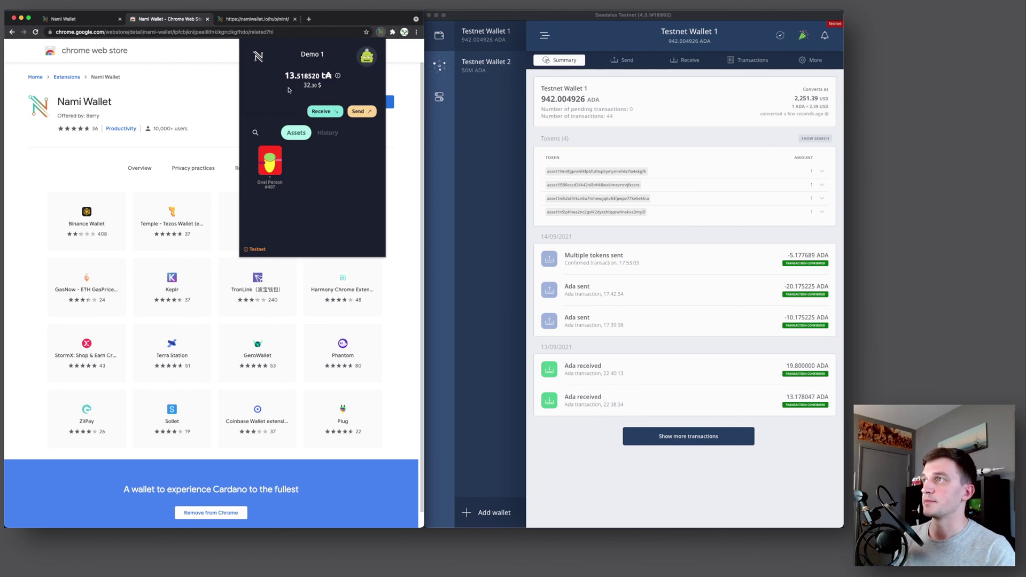
{"action": "left_click", "coordinate": [327, 133]}
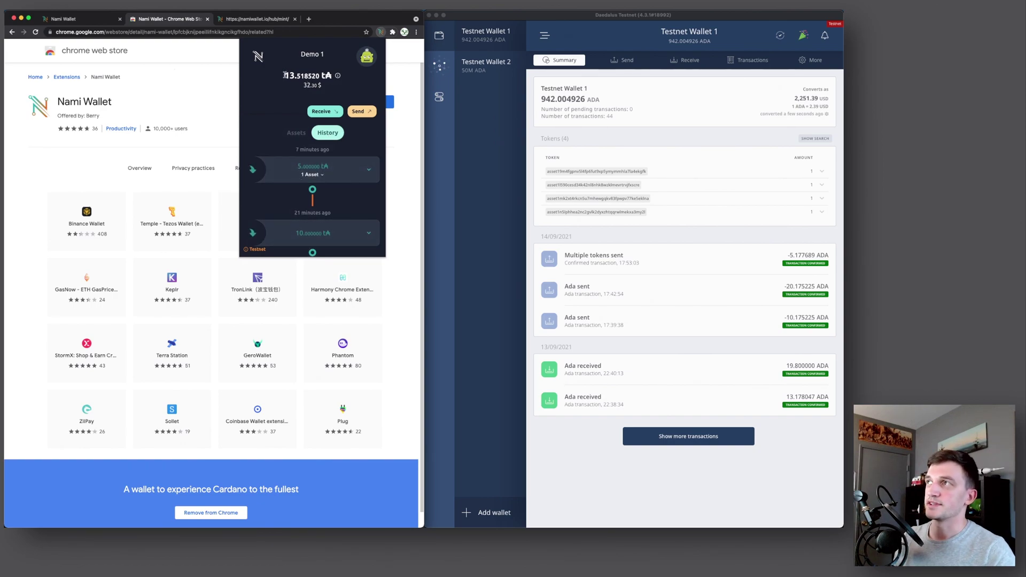
{"action": "mouse_move", "coordinate": [337, 75]}
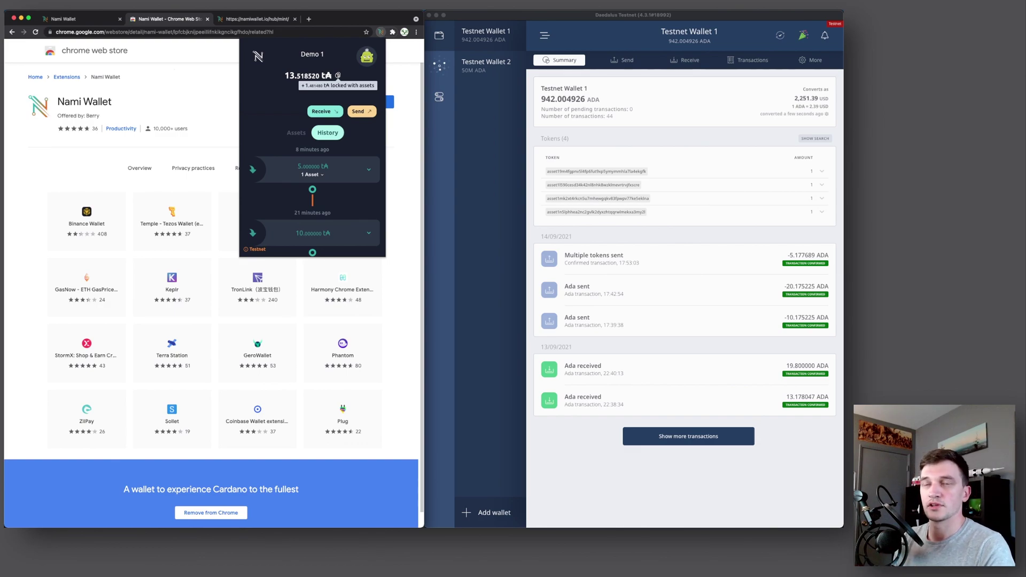
{"action": "left_click", "coordinate": [366, 174]}
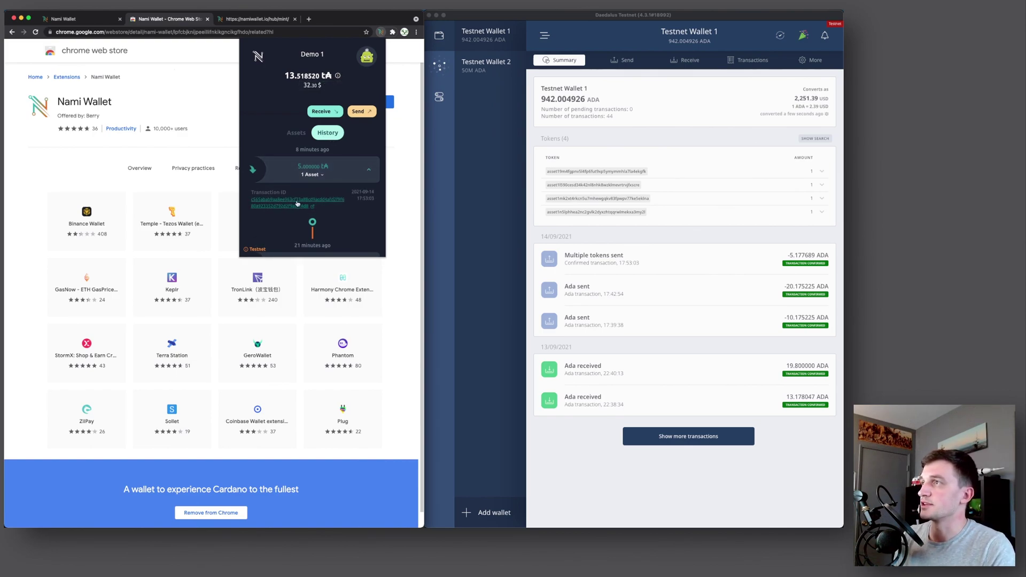
{"action": "left_click", "coordinate": [327, 175]}
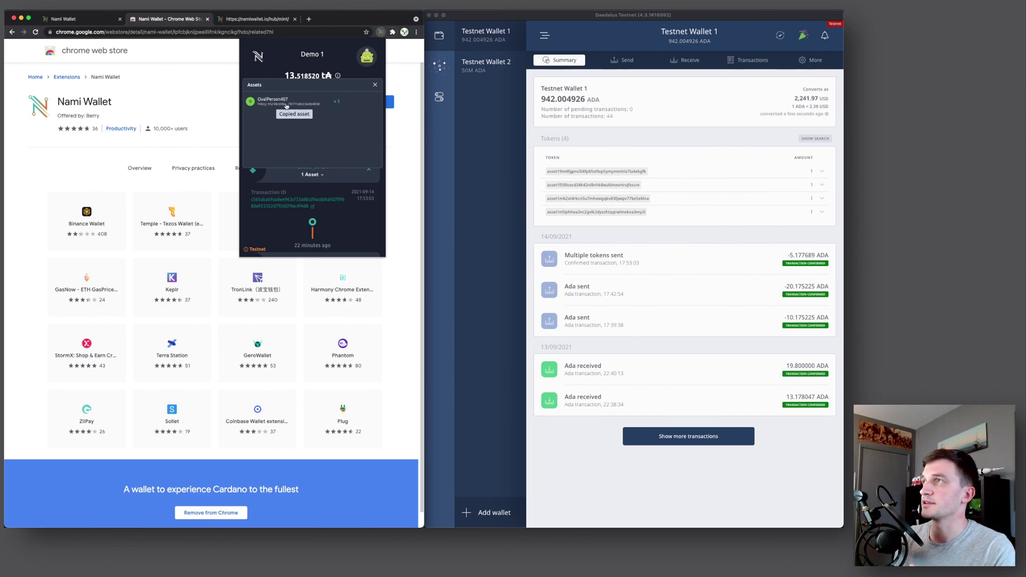
Search the copied OvalPerson407 token on testnet.cardanoscan.io and open its Token Details page
{"action": "left_click", "coordinate": [309, 20]}
{"action": "type", "text": "test"}
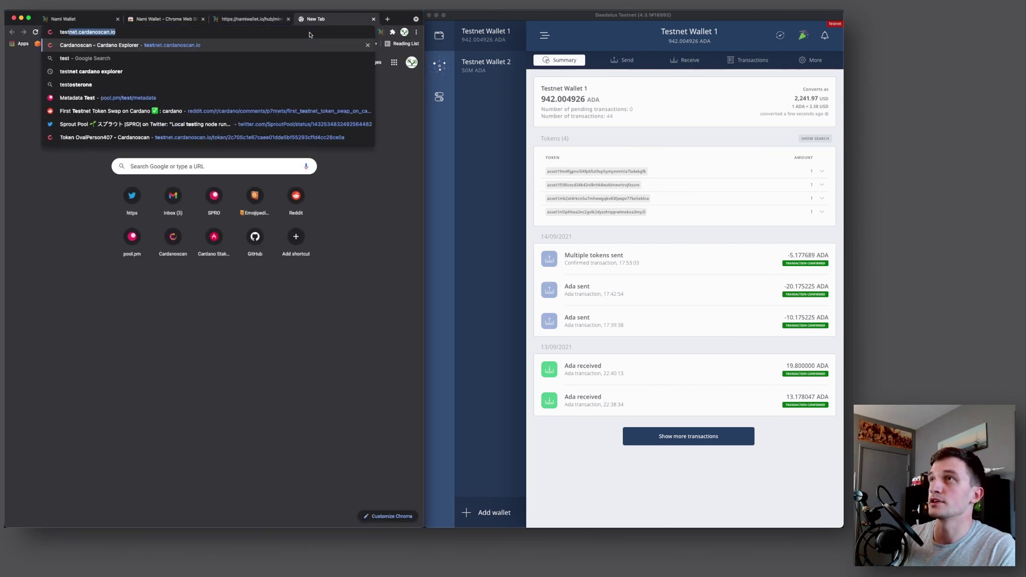
{"action": "key", "text": "Return"}
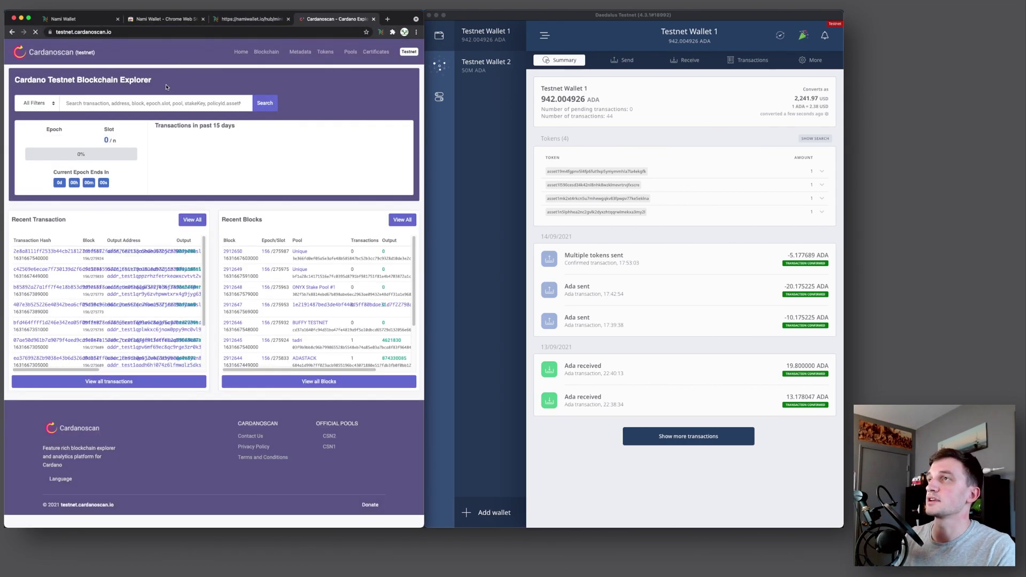
{"action": "key", "text": "super+v"}
{"action": "key", "text": "Return"}
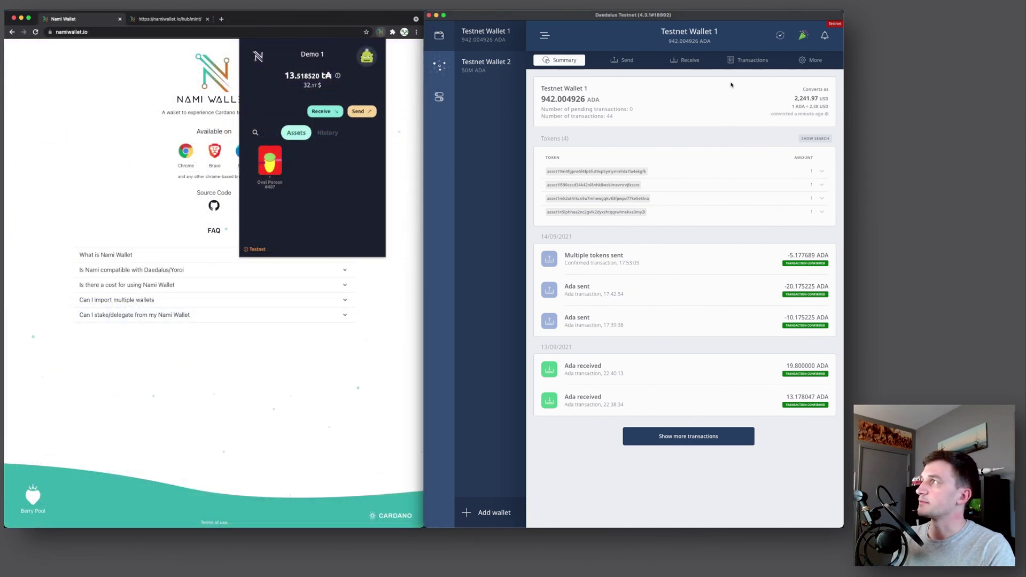
Copy the first Daedalus receiving address
{"action": "left_click", "coordinate": [676, 61]}
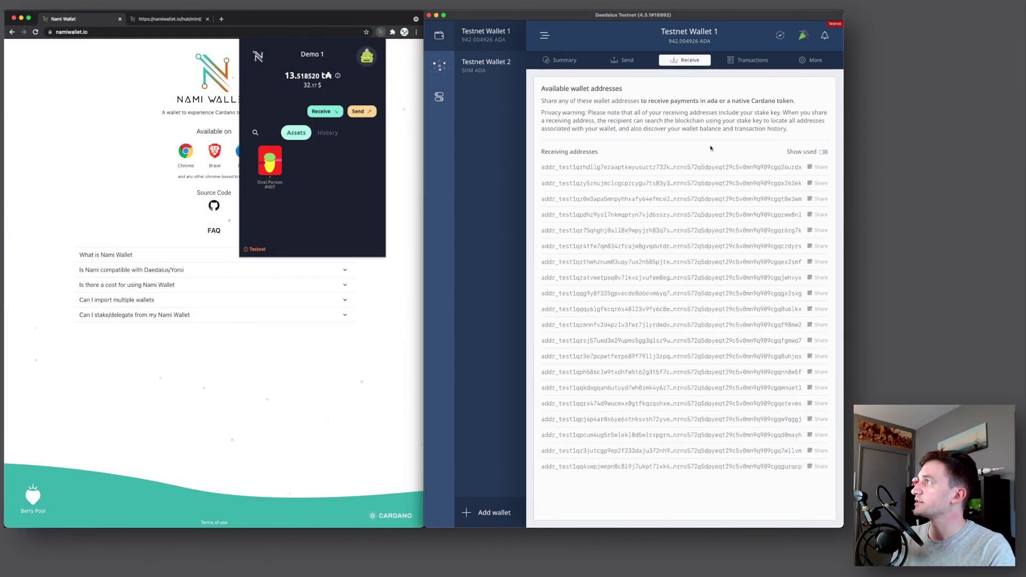
{"action": "left_click", "coordinate": [717, 167]}
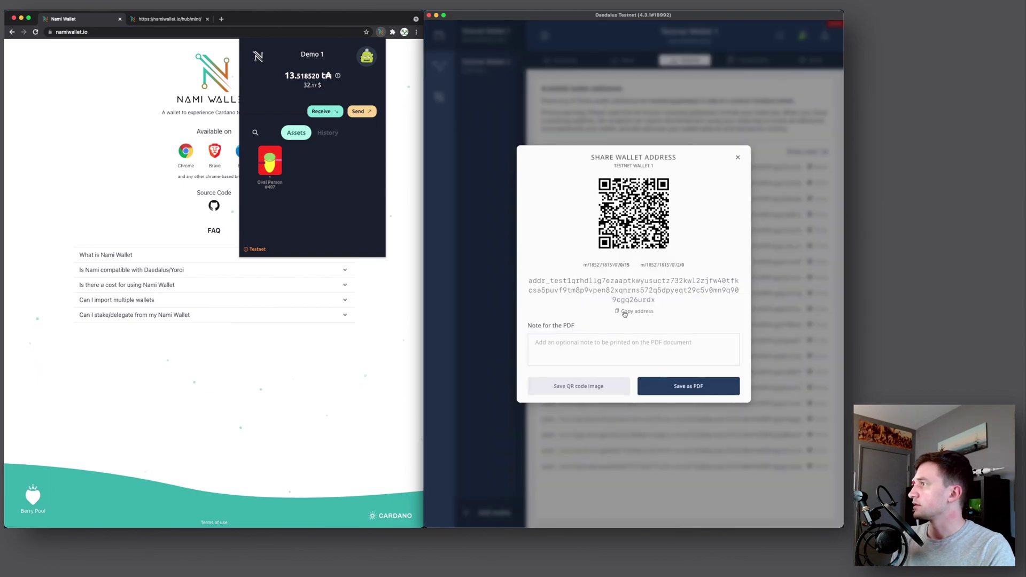
{"action": "left_click", "coordinate": [625, 311]}
Send the OvalPerson407 token from Nami to the Daedalus address, confirming with the password
{"action": "left_click", "coordinate": [292, 98]}
{"action": "left_click", "coordinate": [354, 110]}
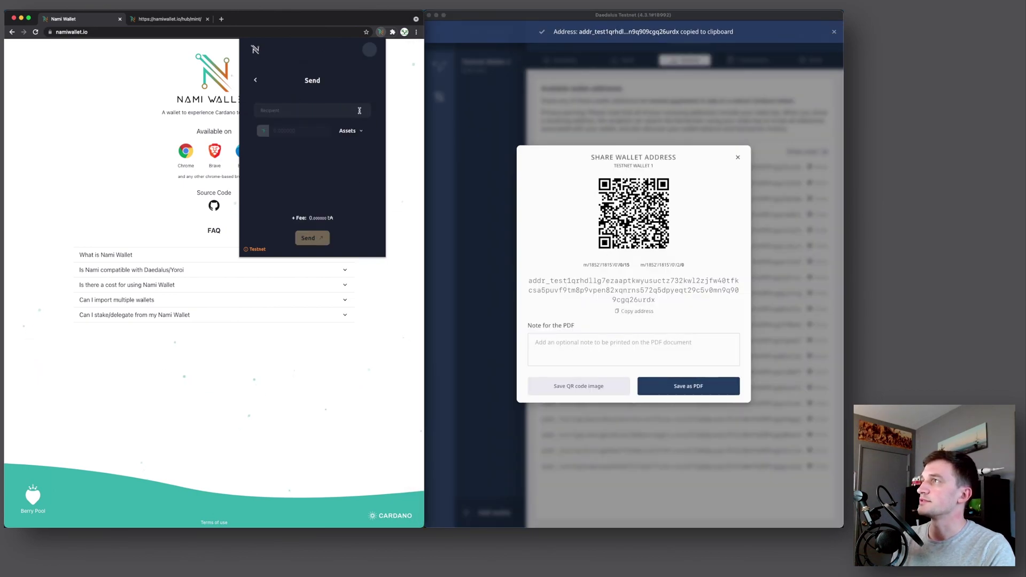
{"action": "left_click", "coordinate": [302, 110]}
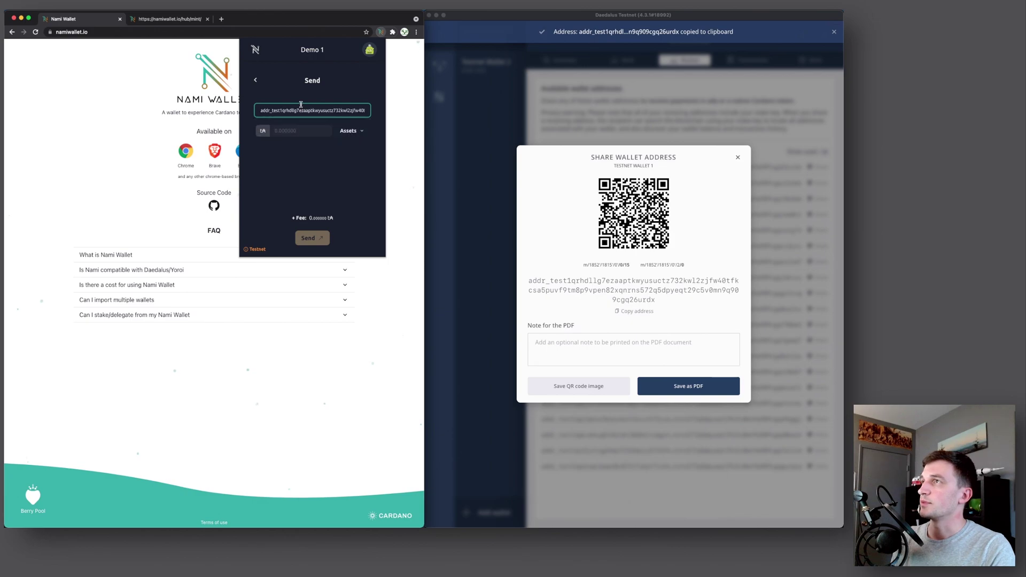
{"action": "key", "text": "super+v"}
{"action": "left_click", "coordinate": [289, 163]}
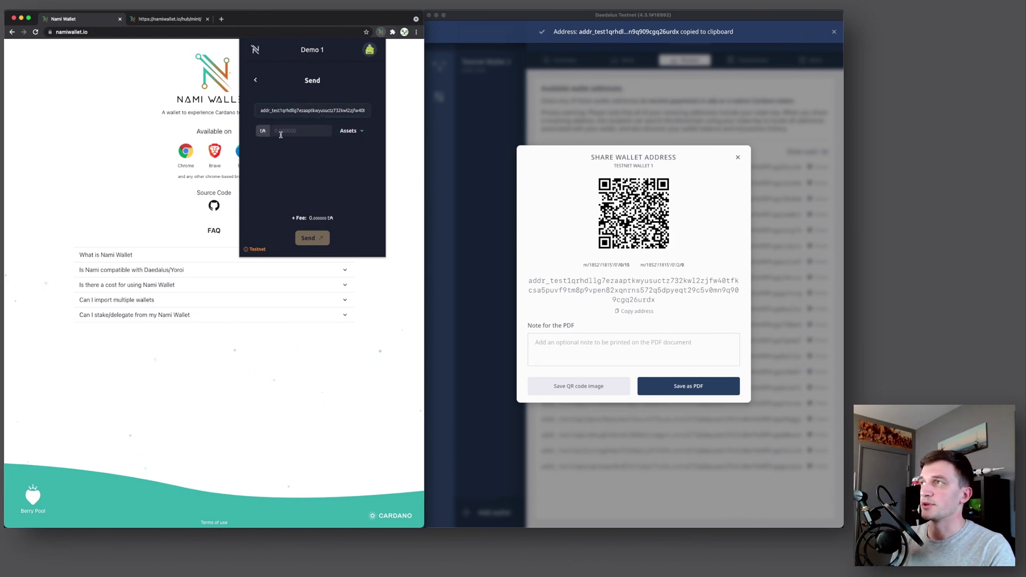
{"action": "left_click", "coordinate": [352, 131]}
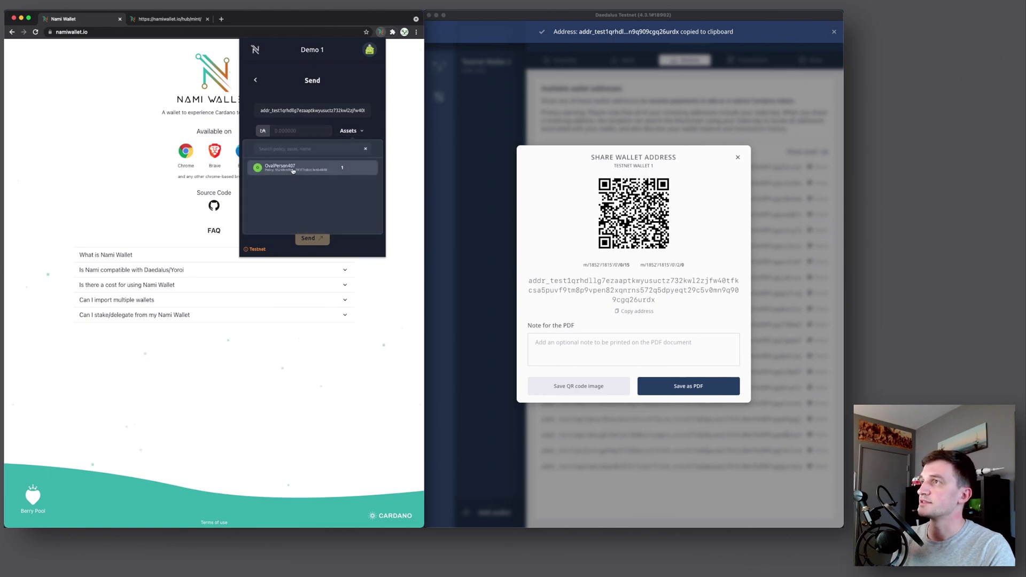
{"action": "left_click", "coordinate": [278, 168]}
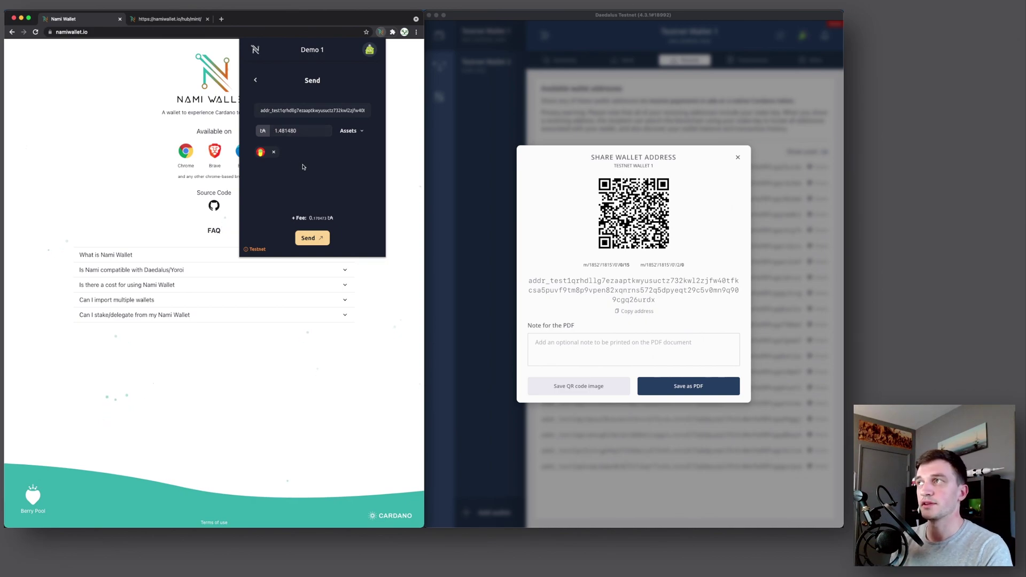
{"action": "left_click", "coordinate": [315, 239]}
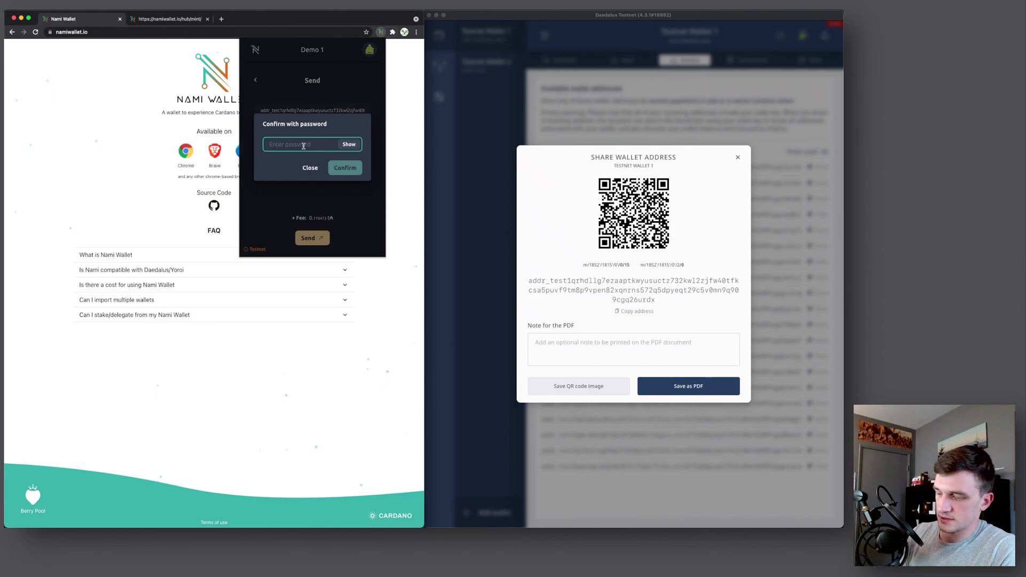
{"action": "type", "text": "password"}
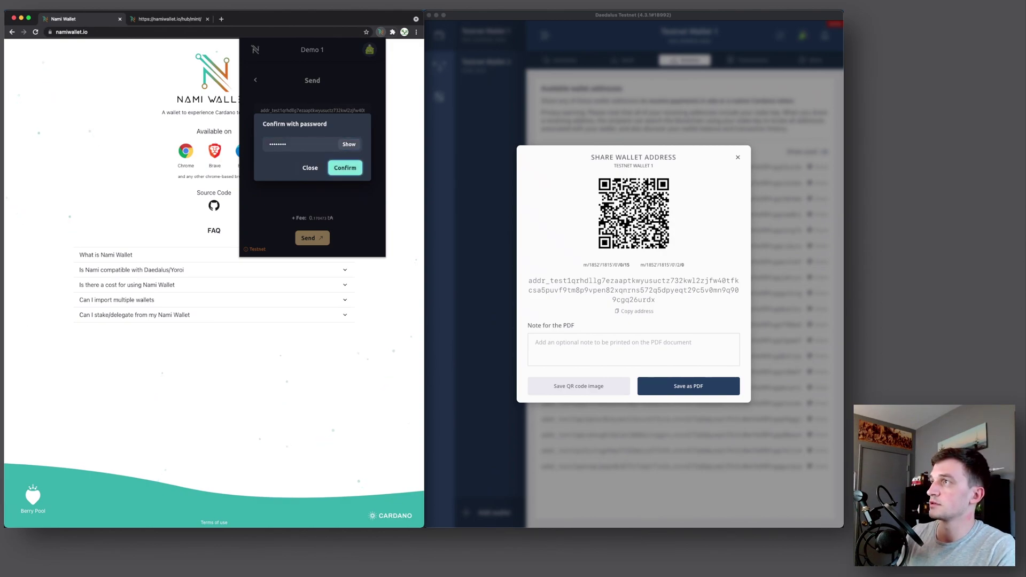
{"action": "key", "text": "Return"}
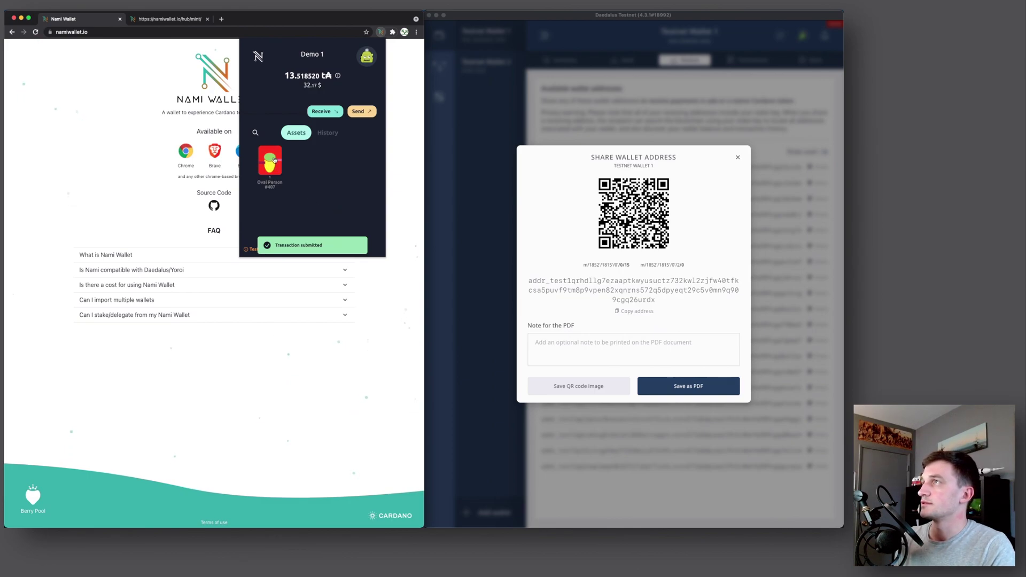
Back in the Daedalus summary, expand and collapse the Multiple tokens received transaction
{"action": "left_click", "coordinate": [735, 159]}
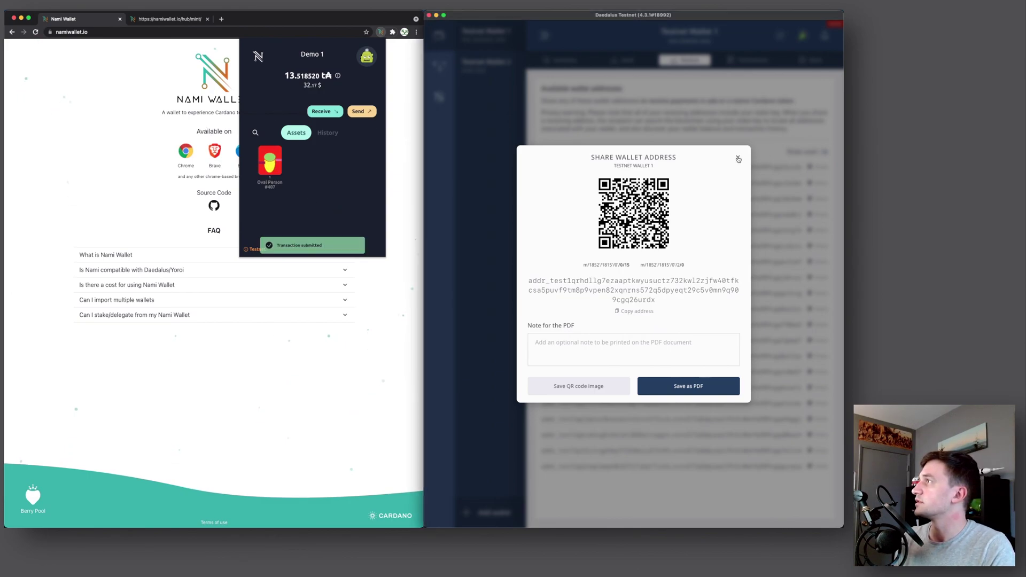
{"action": "left_click", "coordinate": [737, 158]}
{"action": "left_click", "coordinate": [564, 59]}
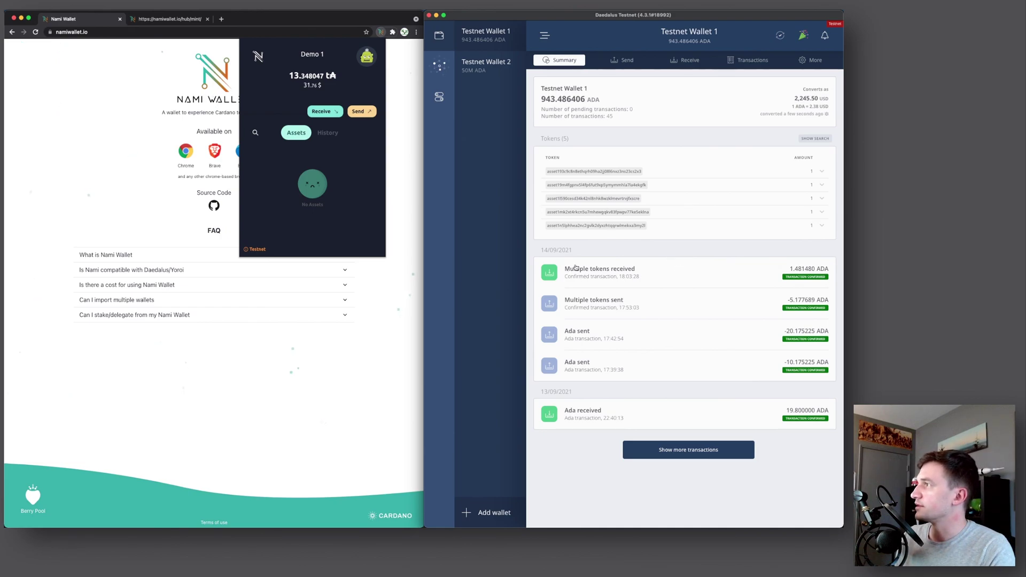
{"action": "left_click", "coordinate": [653, 274]}
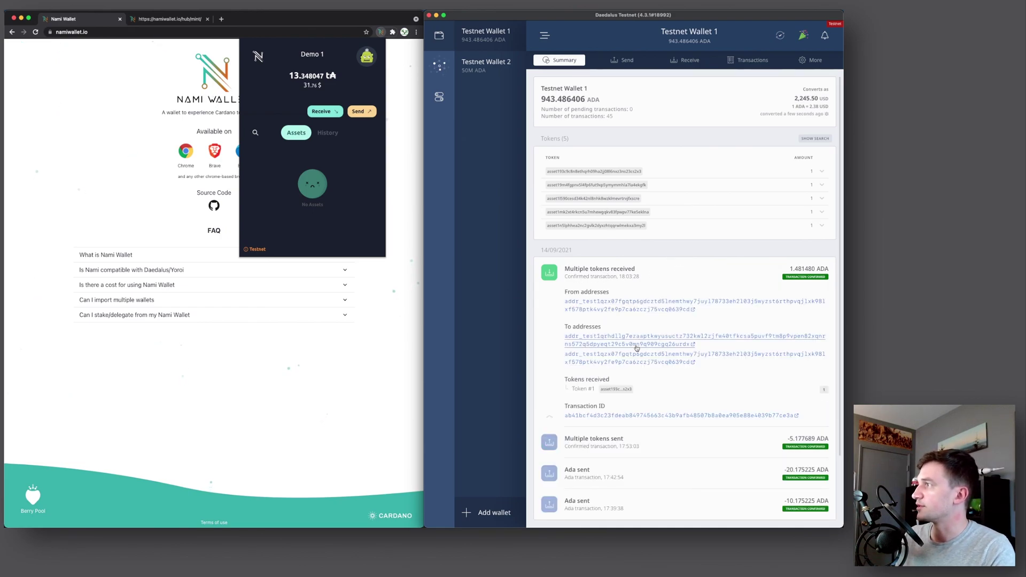
{"action": "left_click", "coordinate": [680, 269]}
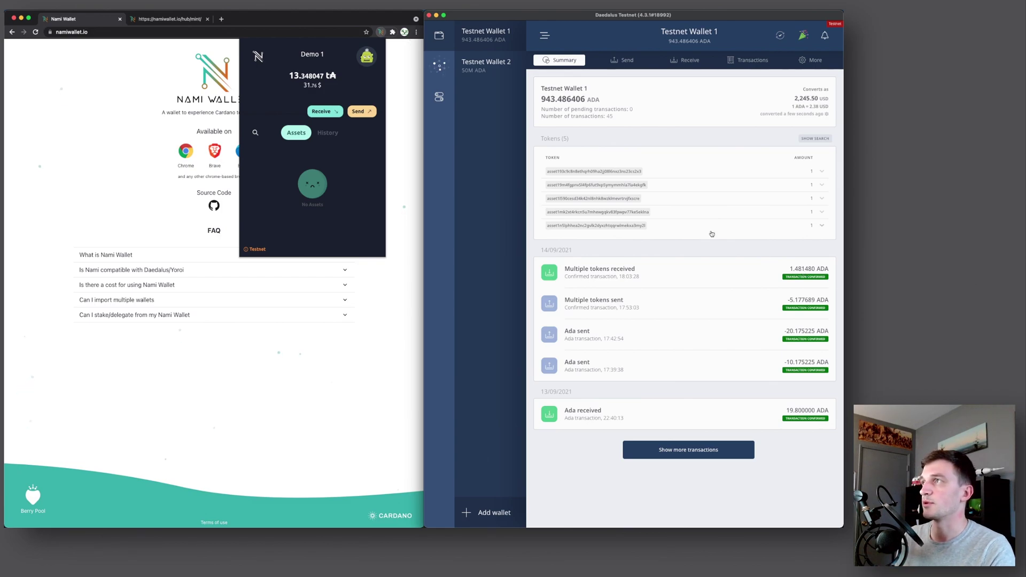
Start a Nami payment using the copied 13.348047 balance as the amount
{"action": "left_click", "coordinate": [288, 76]}
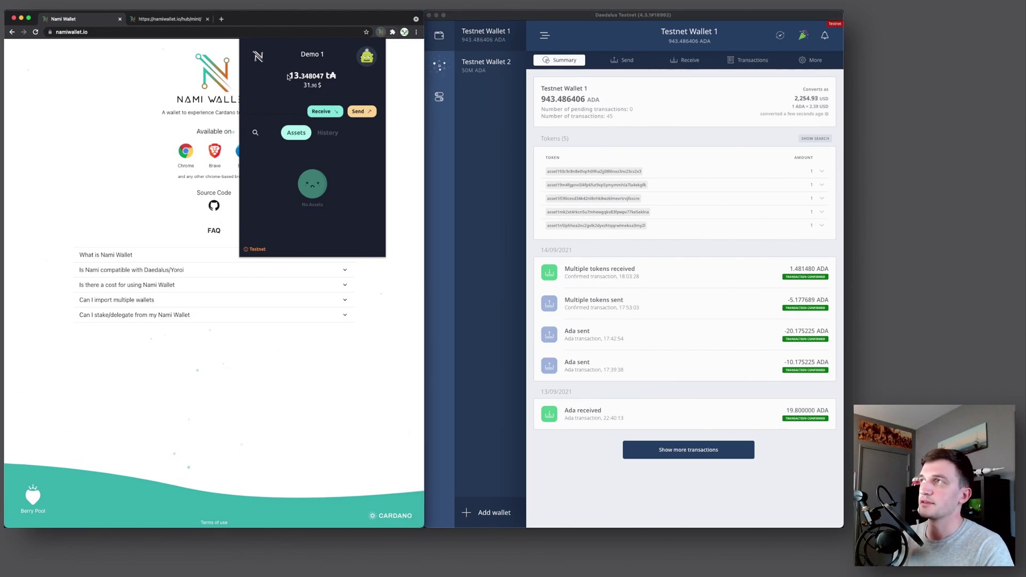
{"action": "left_click", "coordinate": [362, 111]}
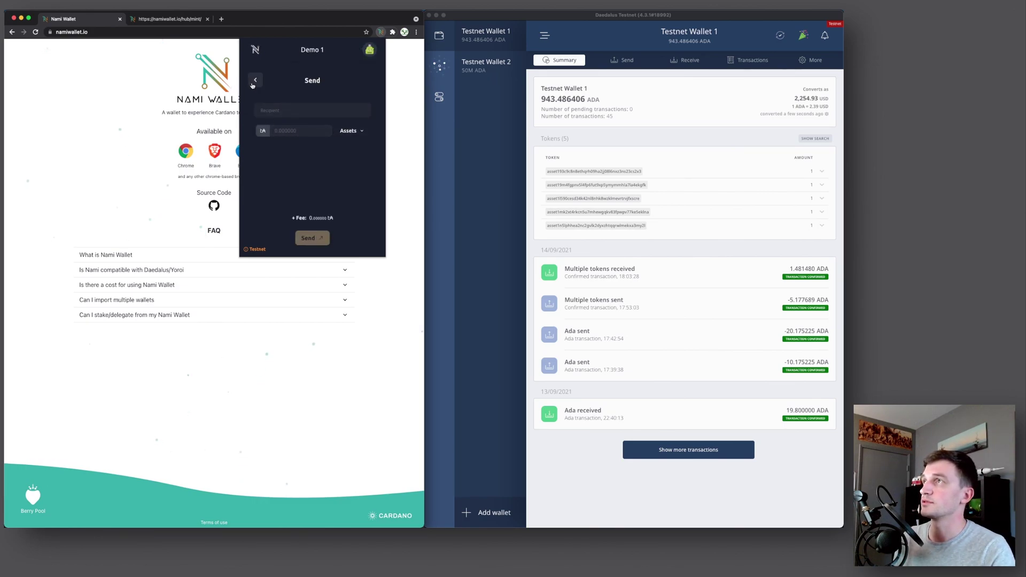
{"action": "left_click", "coordinate": [256, 80]}
{"action": "left_click_drag", "start_coordinate": [289, 75], "coordinate": [327, 77]}
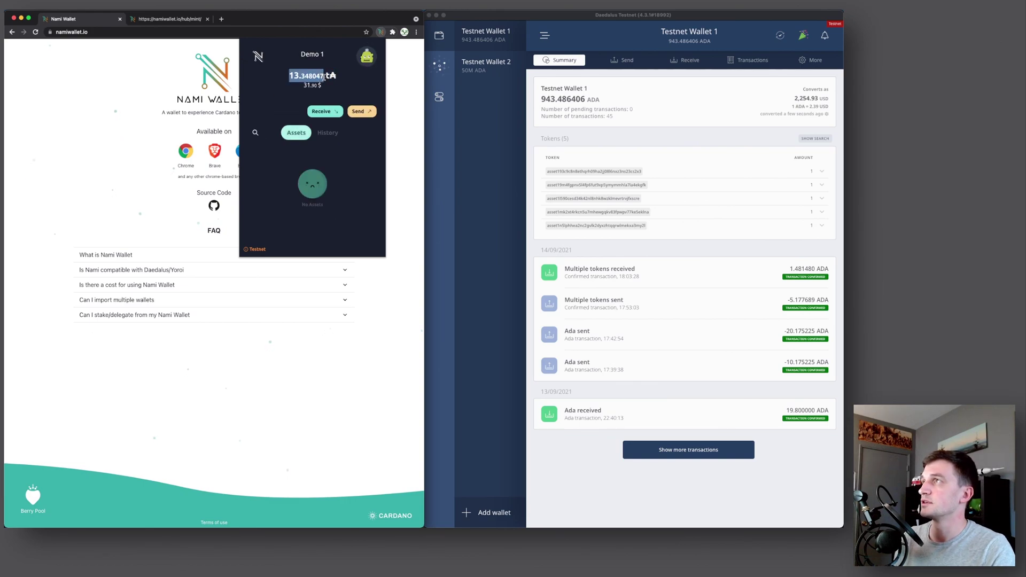
{"action": "left_click", "coordinate": [363, 111]}
{"action": "left_click", "coordinate": [283, 131]}
{"action": "key", "text": "super+v"}
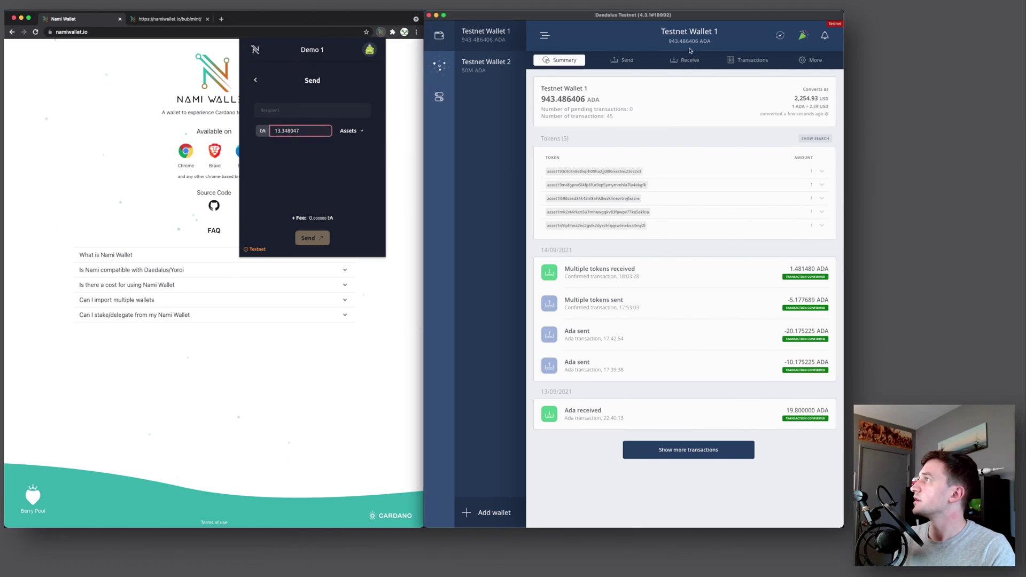
Copy a Daedalus receiving address and paste it as the payment recipient
{"action": "left_click", "coordinate": [684, 60]}
{"action": "left_click", "coordinate": [648, 167]}
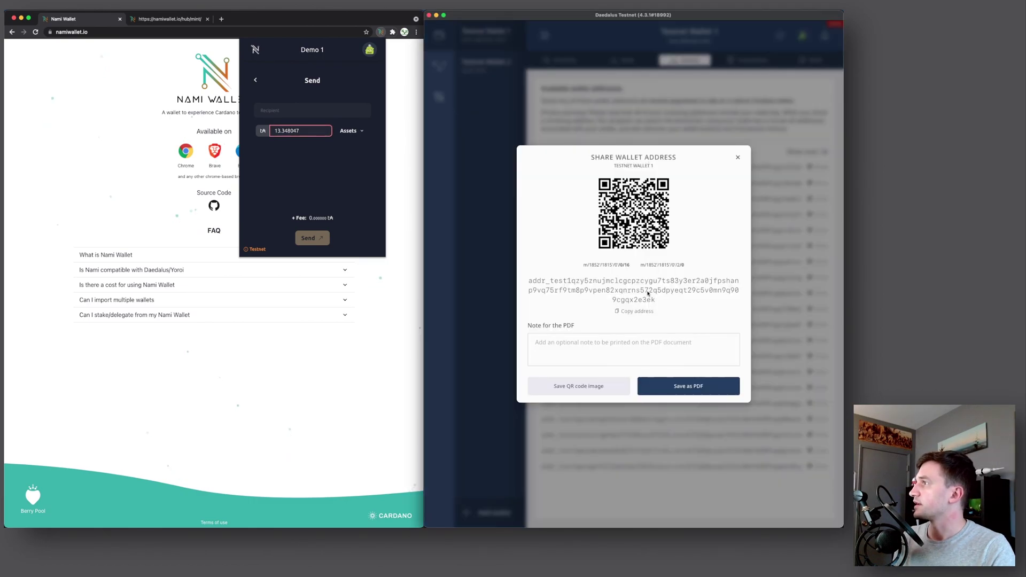
{"action": "left_click", "coordinate": [621, 311]}
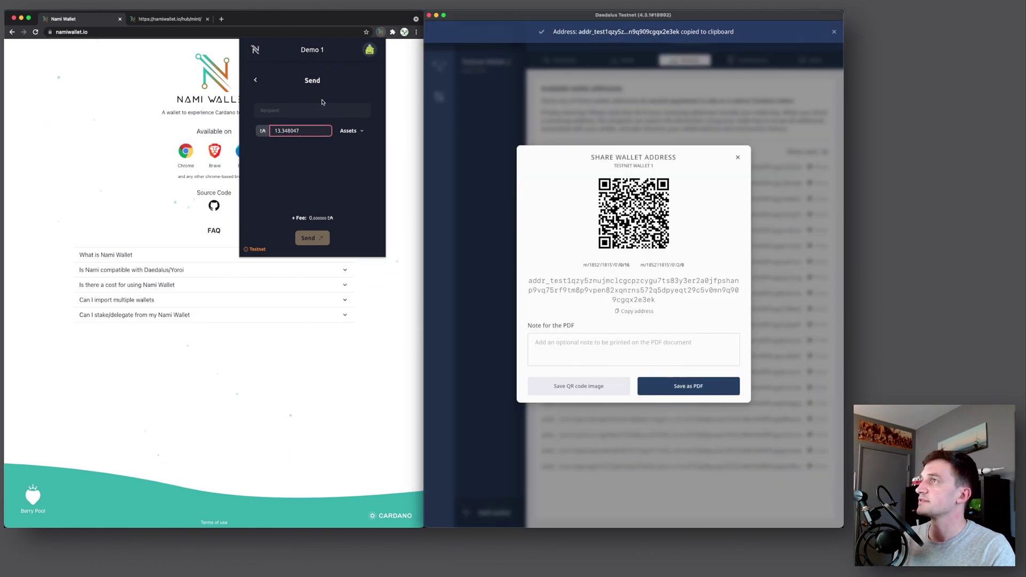
{"action": "left_click", "coordinate": [280, 109]}
{"action": "key", "text": "super+v"}
Lower the amount to 13.148047 ADA and send it, confirming with the password
{"action": "left_click", "coordinate": [291, 130]}
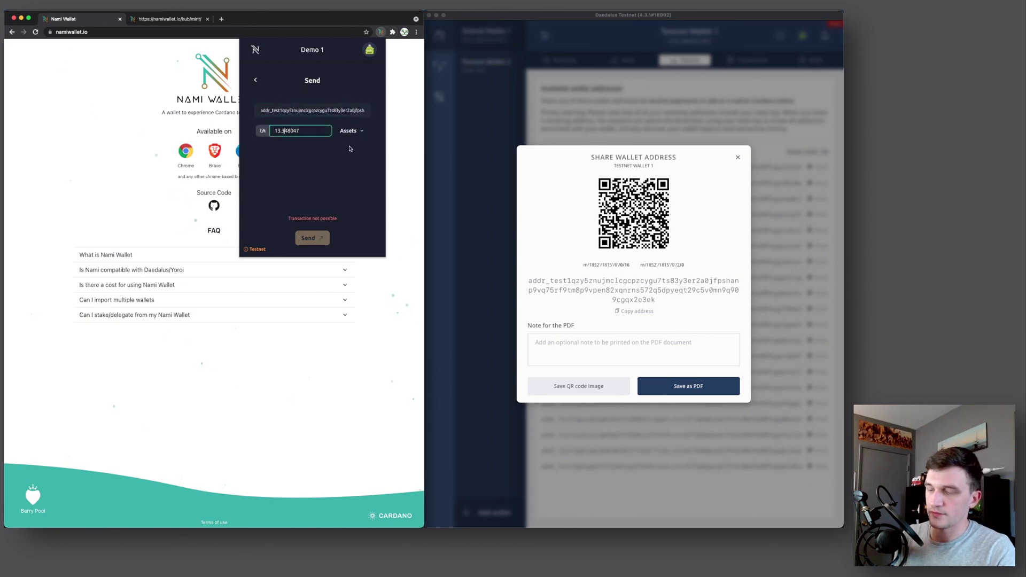
{"action": "type", "text": "2"}
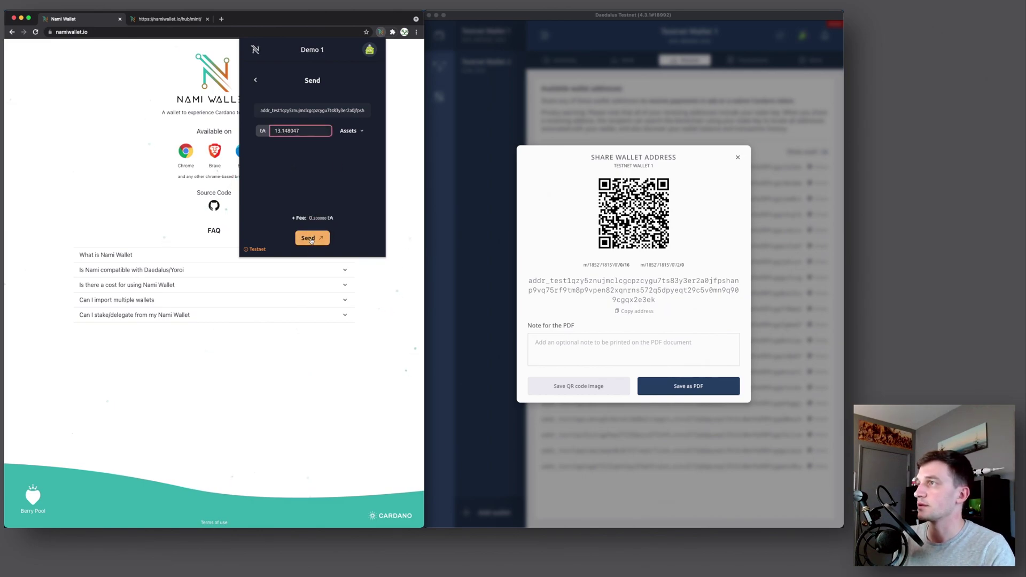
{"action": "left_click", "coordinate": [312, 239]}
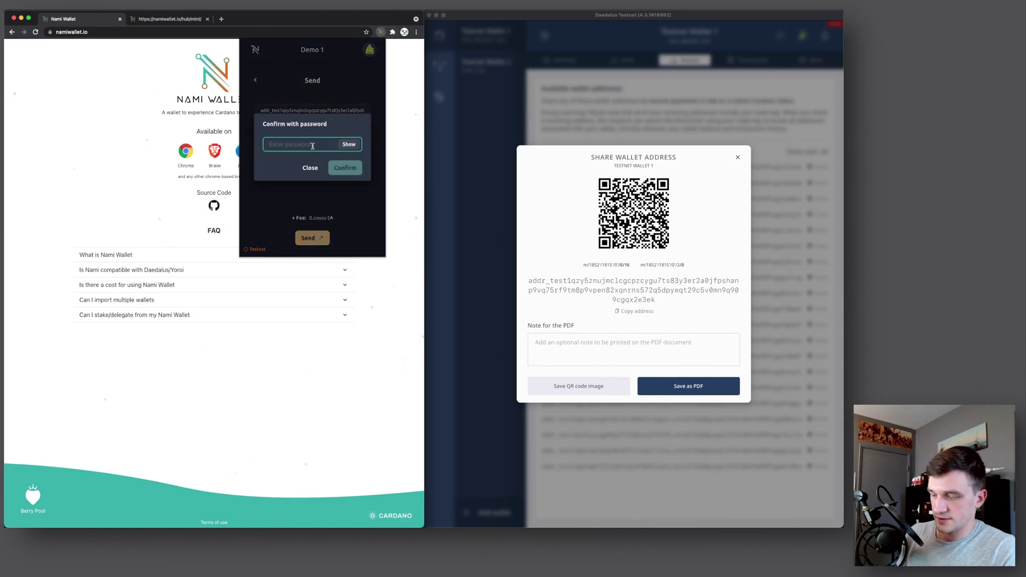
{"action": "type", "text": "•"}
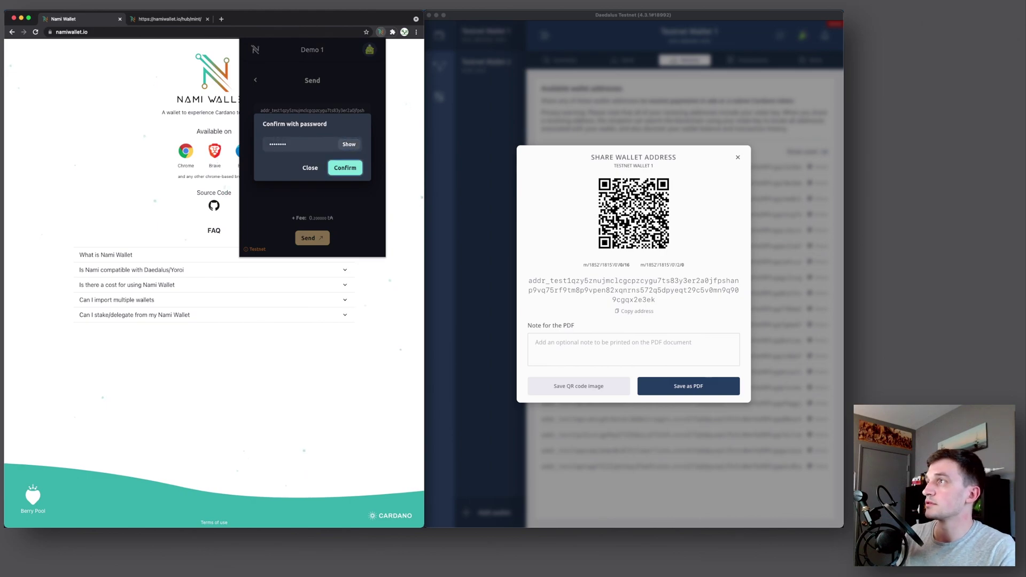
{"action": "left_click", "coordinate": [342, 168]}
{"action": "left_click", "coordinate": [500, 209]}
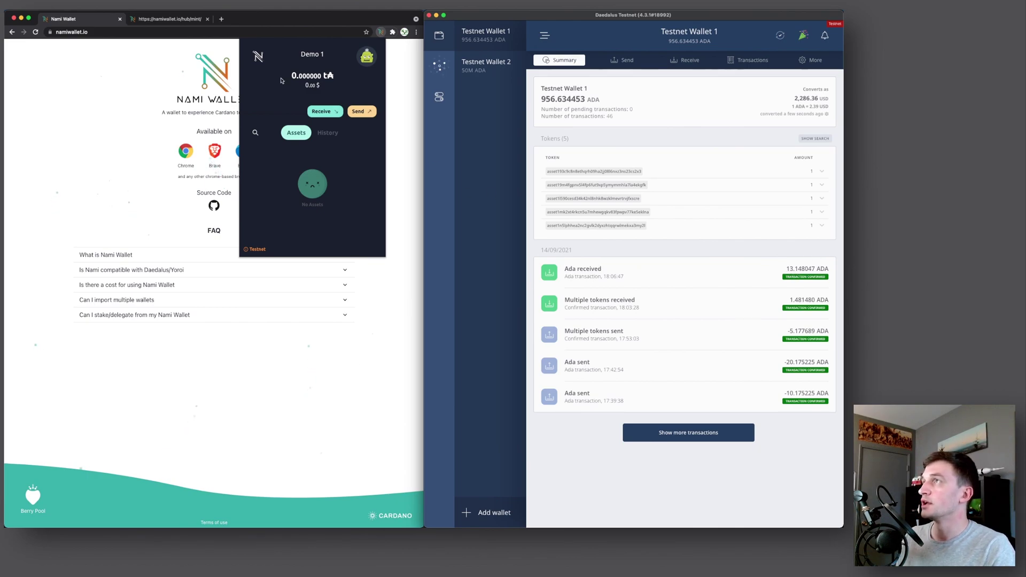
Check Nami's Network settings, then display Demo 1's receiving address and QR code
{"action": "left_click", "coordinate": [317, 76]}
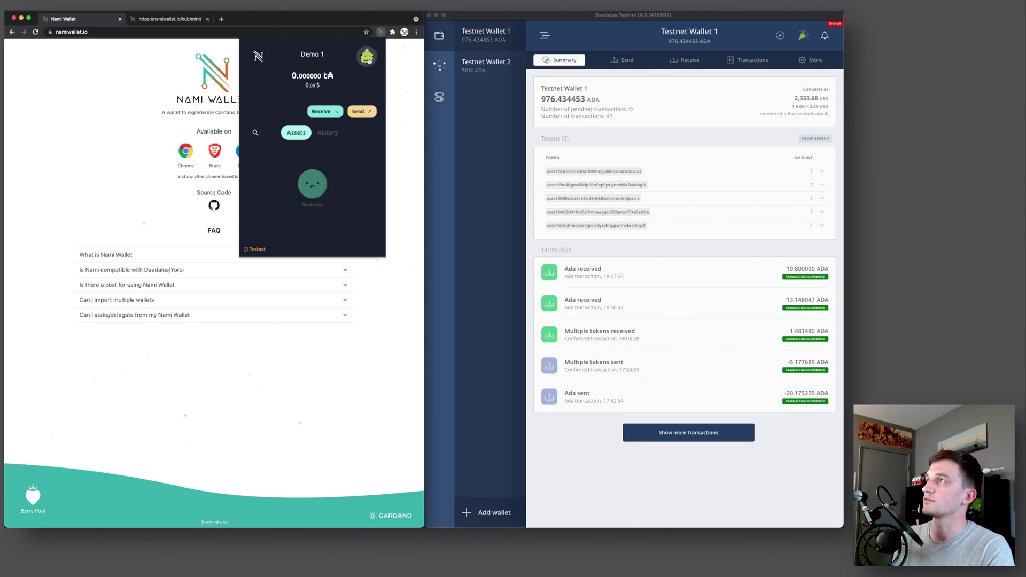
{"action": "left_click", "coordinate": [368, 60]}
{"action": "left_click", "coordinate": [317, 174]}
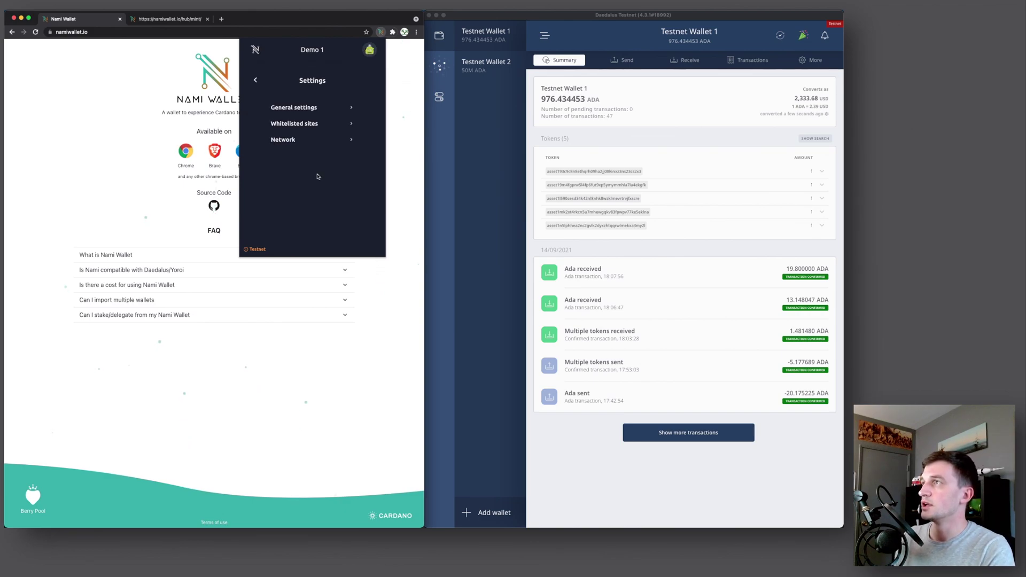
{"action": "left_click", "coordinate": [295, 138]}
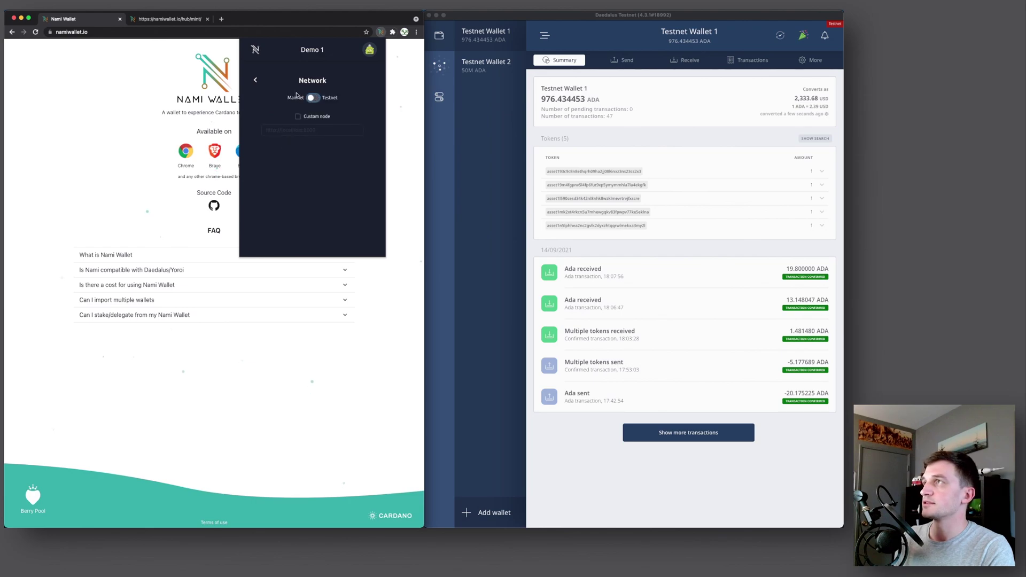
{"action": "left_click", "coordinate": [256, 80]}
{"action": "left_click", "coordinate": [255, 80]}
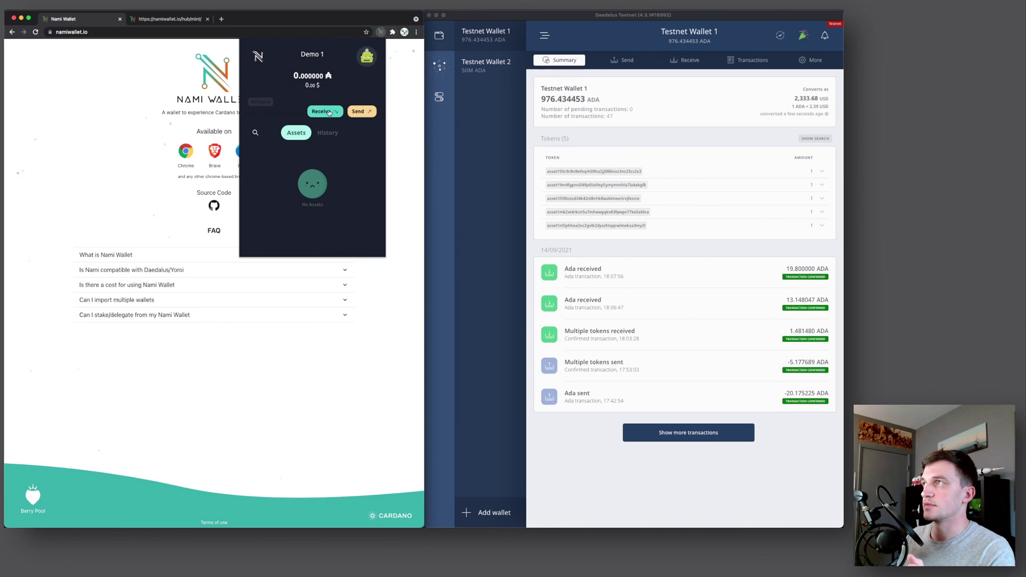
{"action": "left_click", "coordinate": [330, 112]}
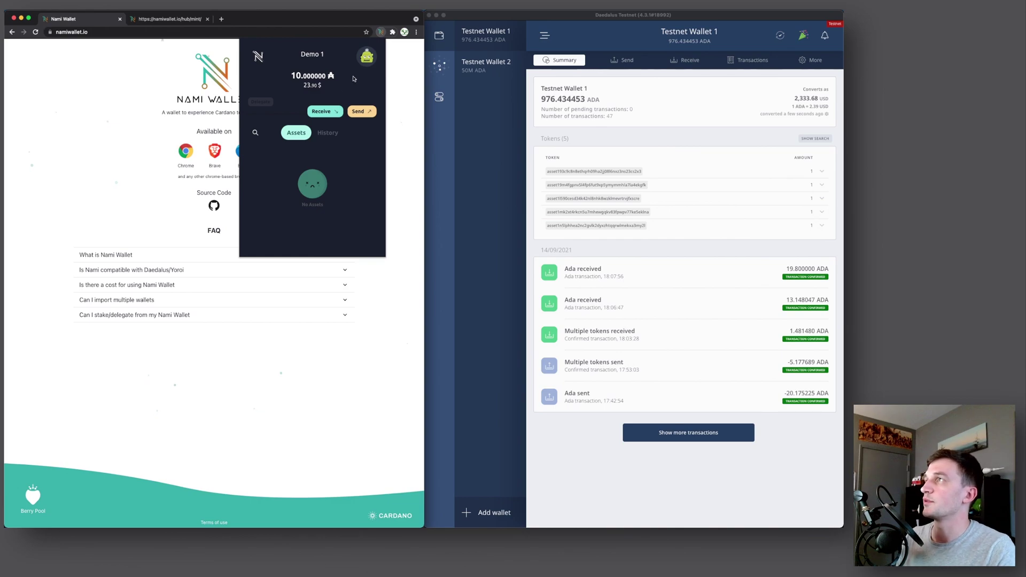
Load pool.pm/search and open a stake pool's page from the grid
{"action": "left_click", "coordinate": [221, 19]}
{"action": "type", "text": "pool.pm"}
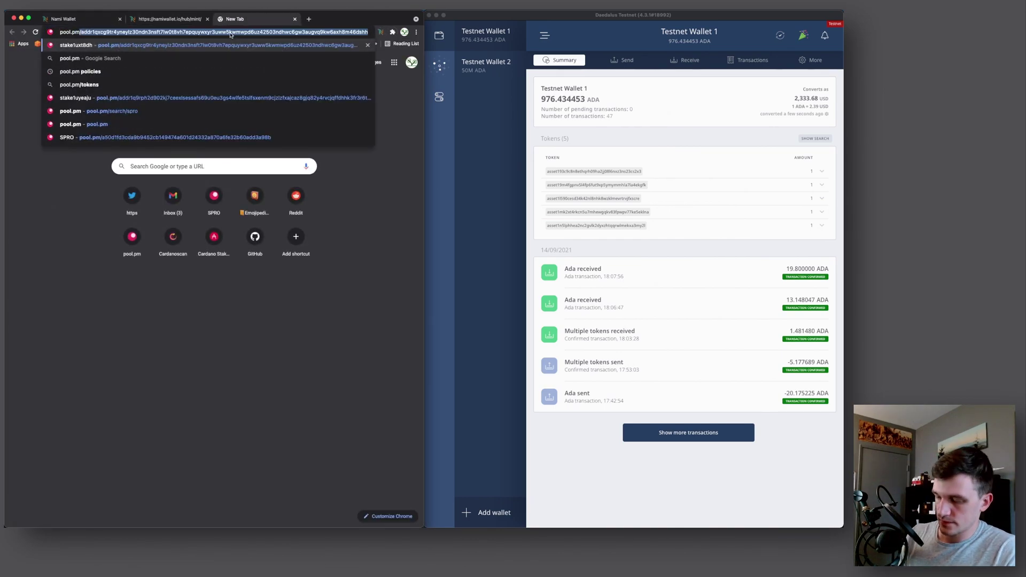
{"action": "type", "text": "/search"}
{"action": "key", "text": "Return"}
{"action": "scroll", "coordinate": [236, 224], "scroll_direction": "down", "scroll_amount": 5}
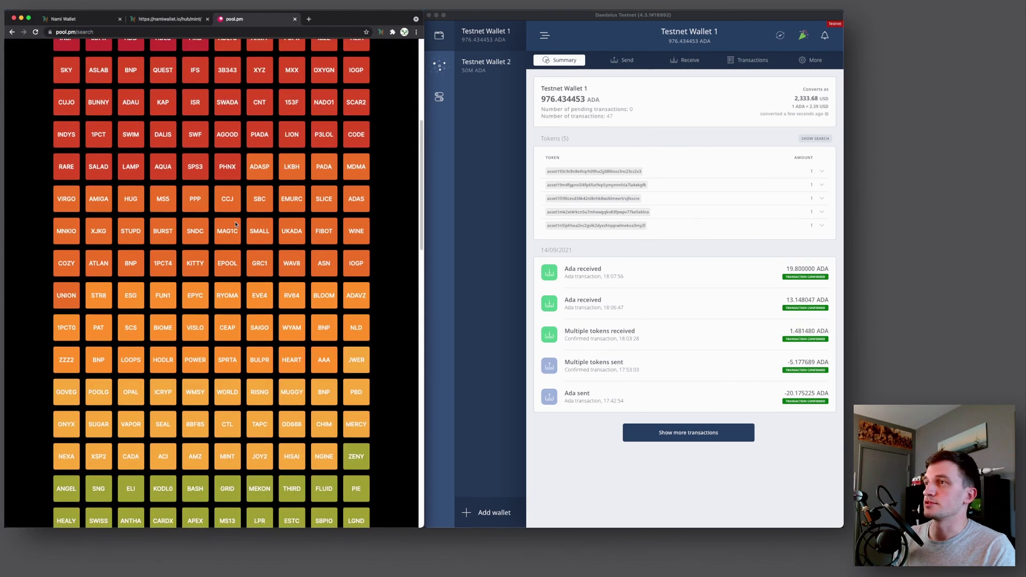
{"action": "scroll", "coordinate": [236, 225], "scroll_direction": "down", "scroll_amount": 3}
{"action": "left_click", "coordinate": [235, 224]}
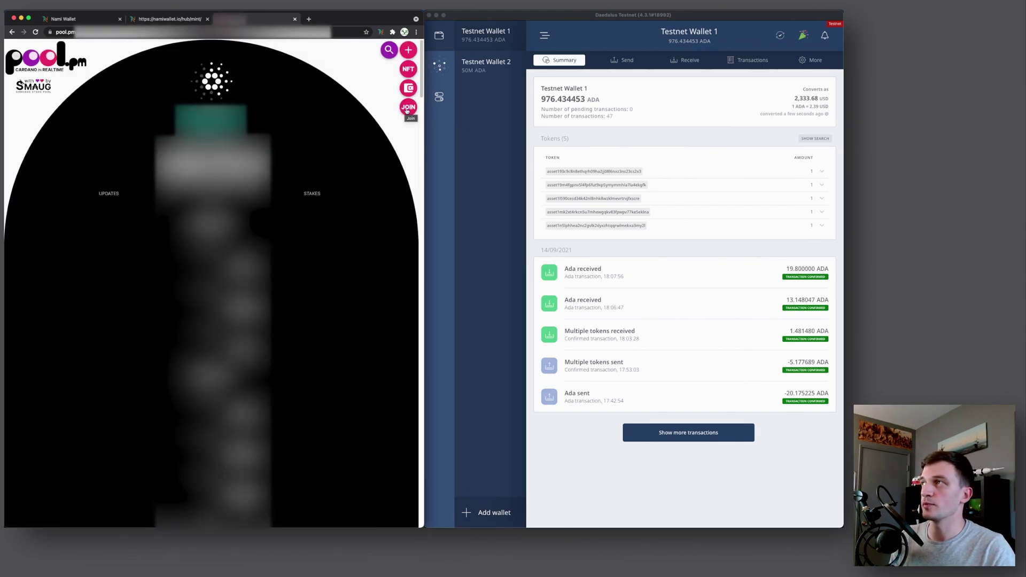
Join the pool by granting Nami access and signing the 2.173993 ADA transaction
{"action": "left_click", "coordinate": [408, 107]}
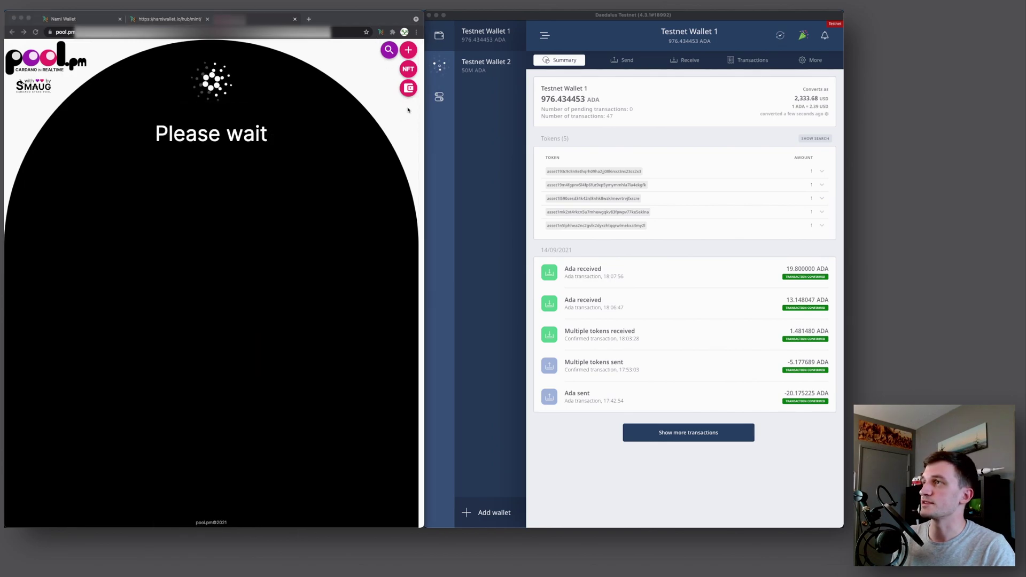
{"action": "left_click_drag", "start_coordinate": [213, 189], "coordinate": [186, 163]}
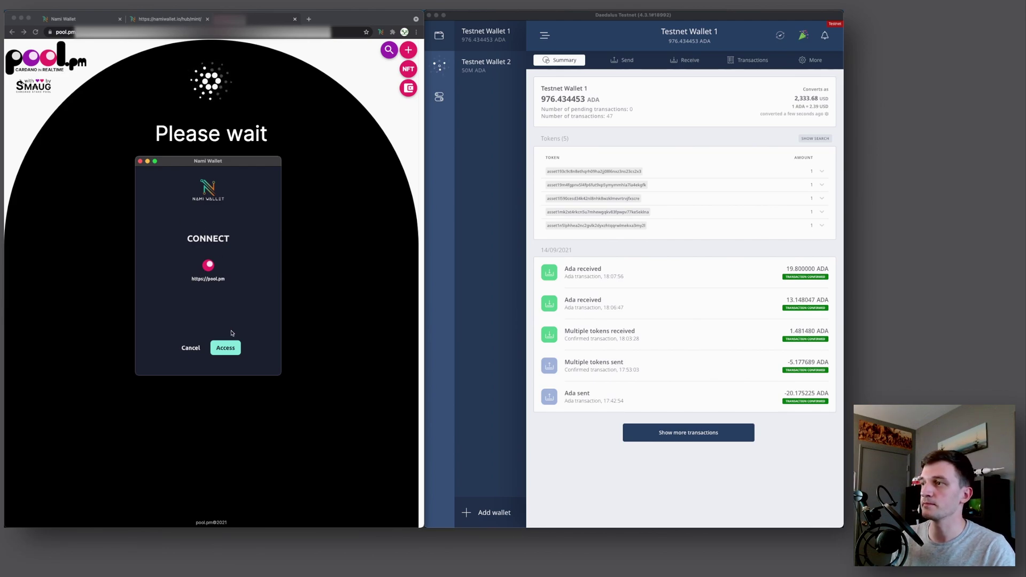
{"action": "left_click", "coordinate": [227, 348]}
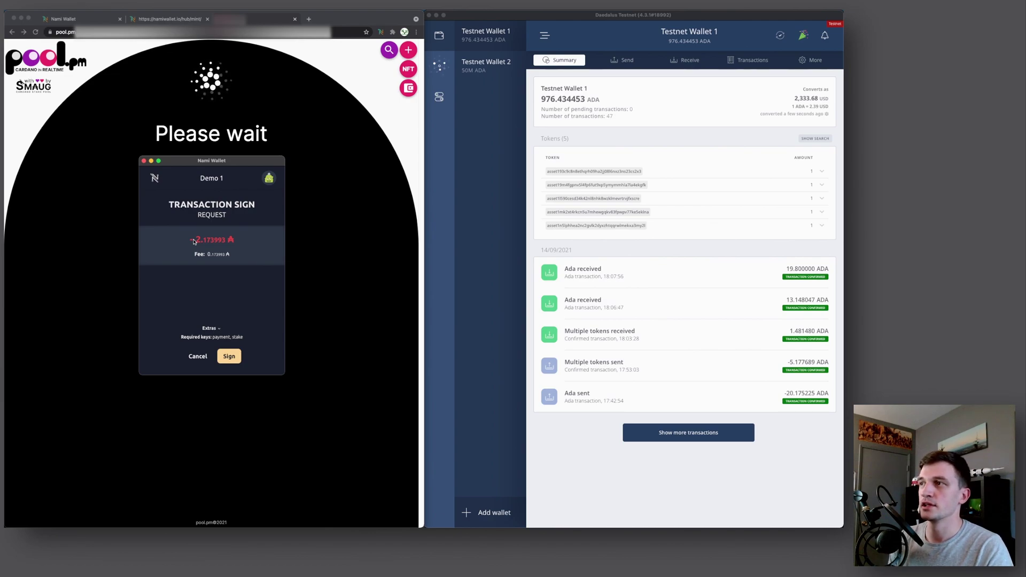
{"action": "left_click", "coordinate": [229, 356]}
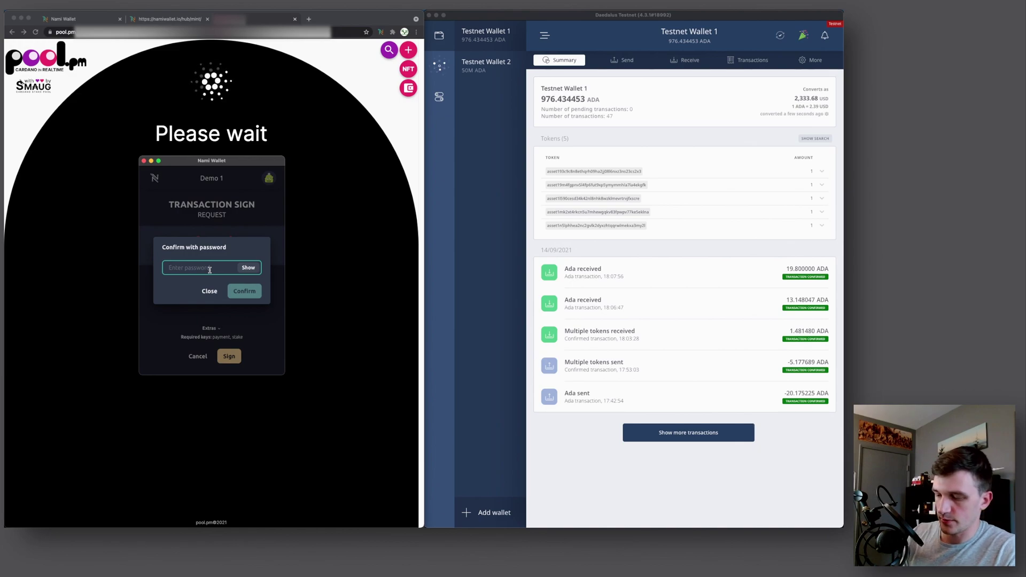
{"action": "type", "text": "********"}
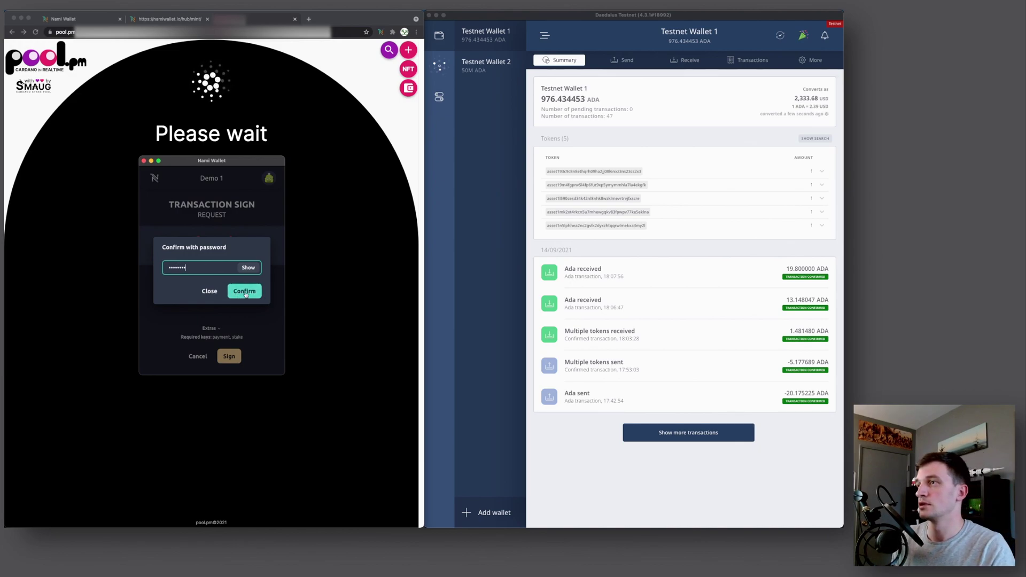
{"action": "left_click", "coordinate": [245, 291]}
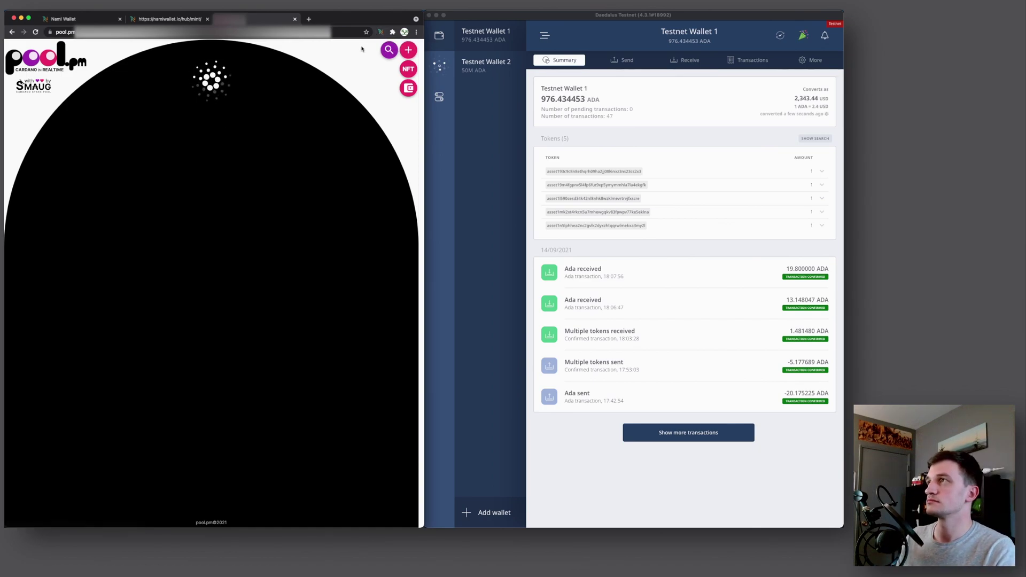
{"action": "key", "text": "super+l"}
{"action": "left_click", "coordinate": [335, 153]}
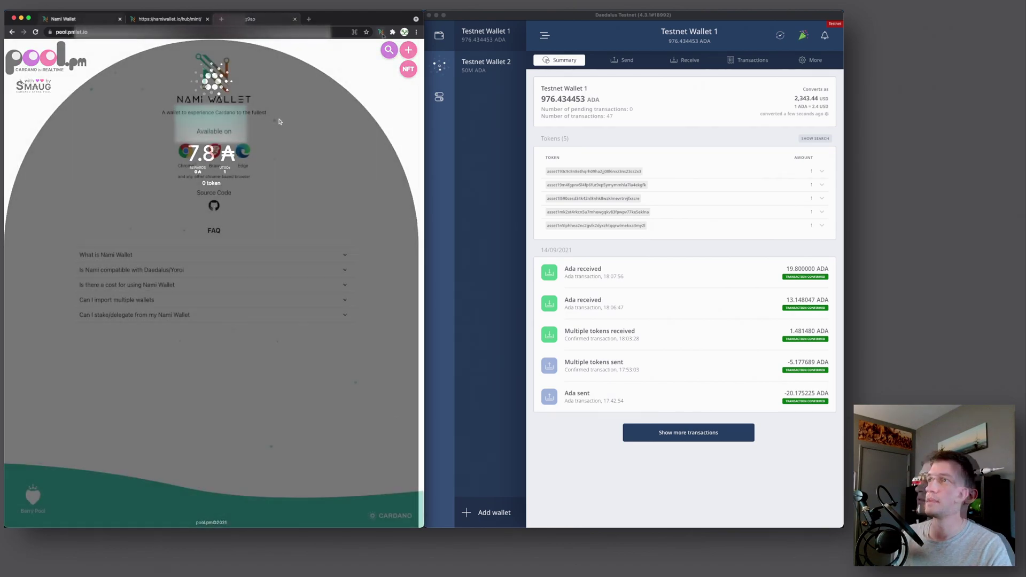
Reopen Nami, view the transaction history, and check the delegation's available rewards
{"action": "left_click", "coordinate": [380, 33]}
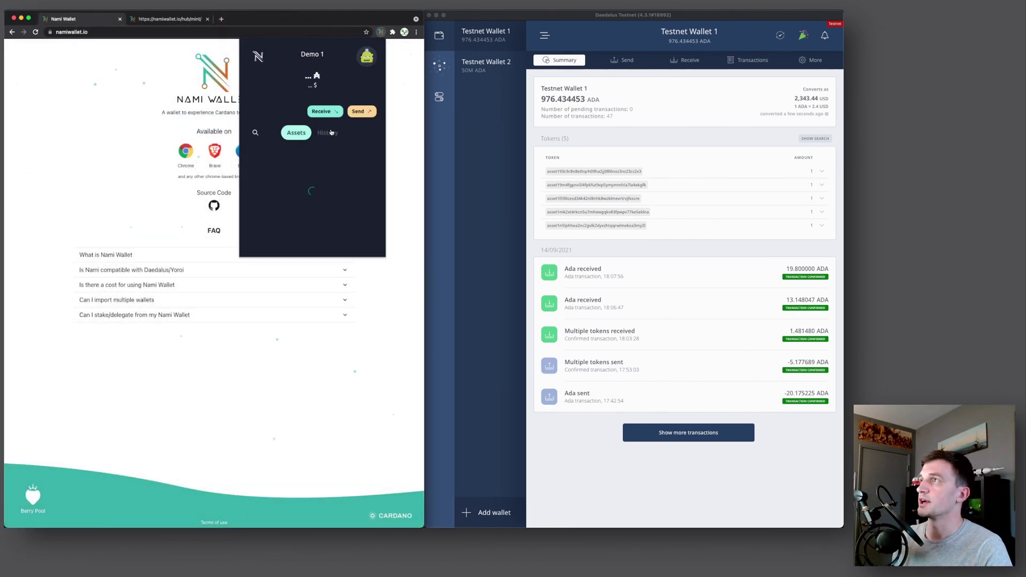
{"action": "left_click", "coordinate": [329, 133]}
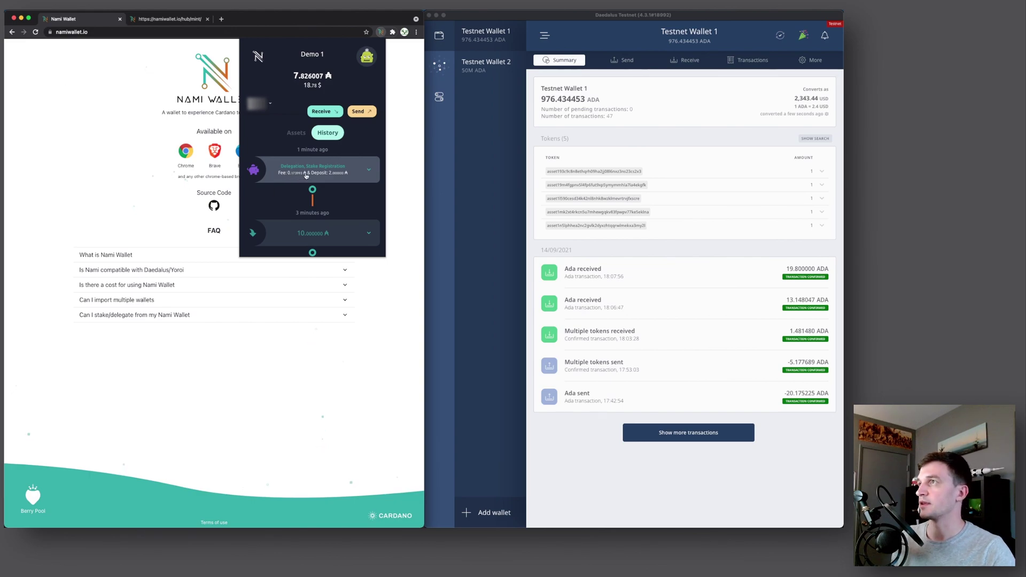
{"action": "left_click", "coordinate": [271, 105]}
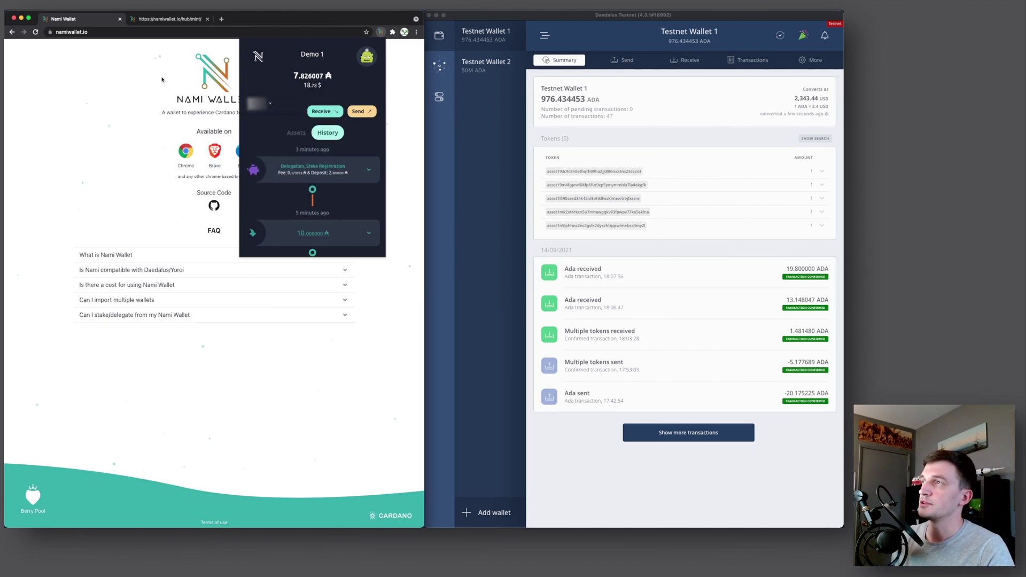
Connect Nami to the Mint NFT page, granting the site access
{"action": "left_click", "coordinate": [155, 60]}
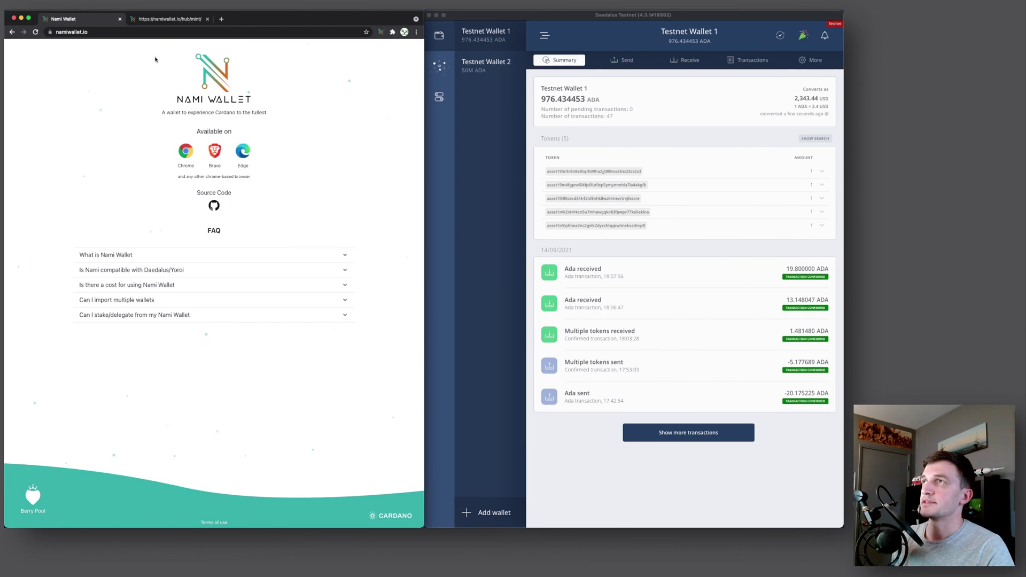
{"action": "left_click", "coordinate": [154, 19]}
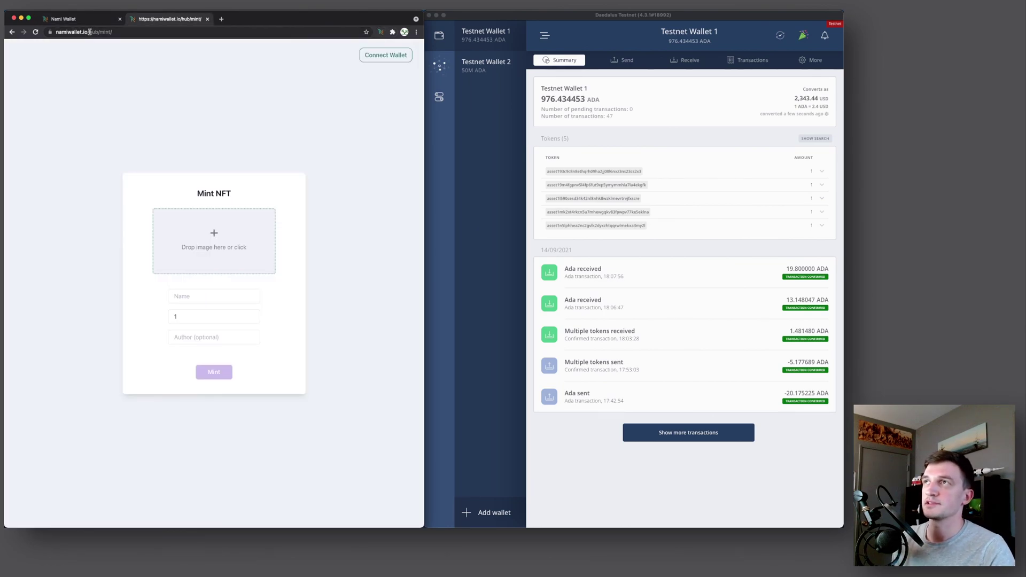
{"action": "left_click", "coordinate": [386, 55]}
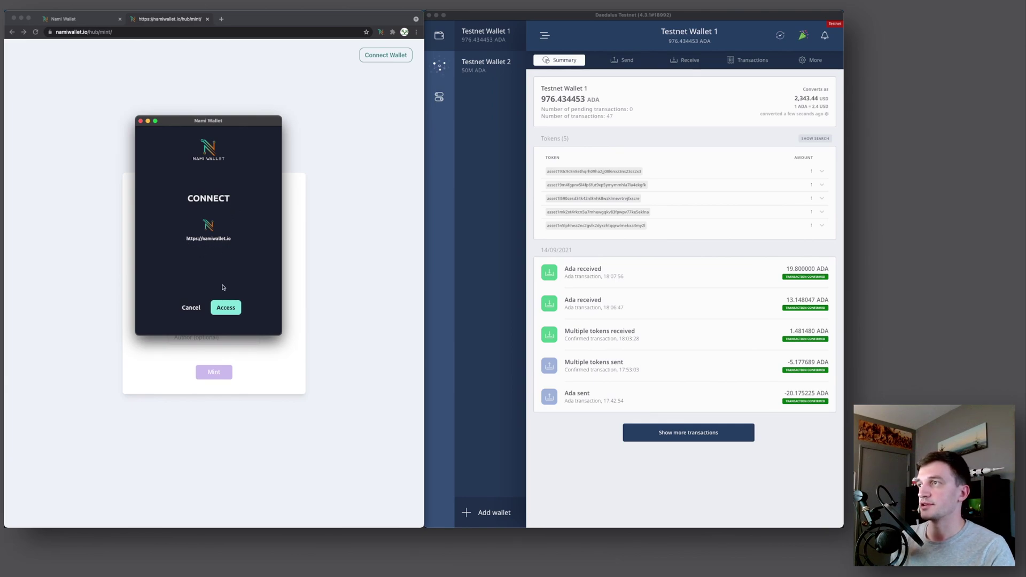
{"action": "left_click", "coordinate": [225, 307]}
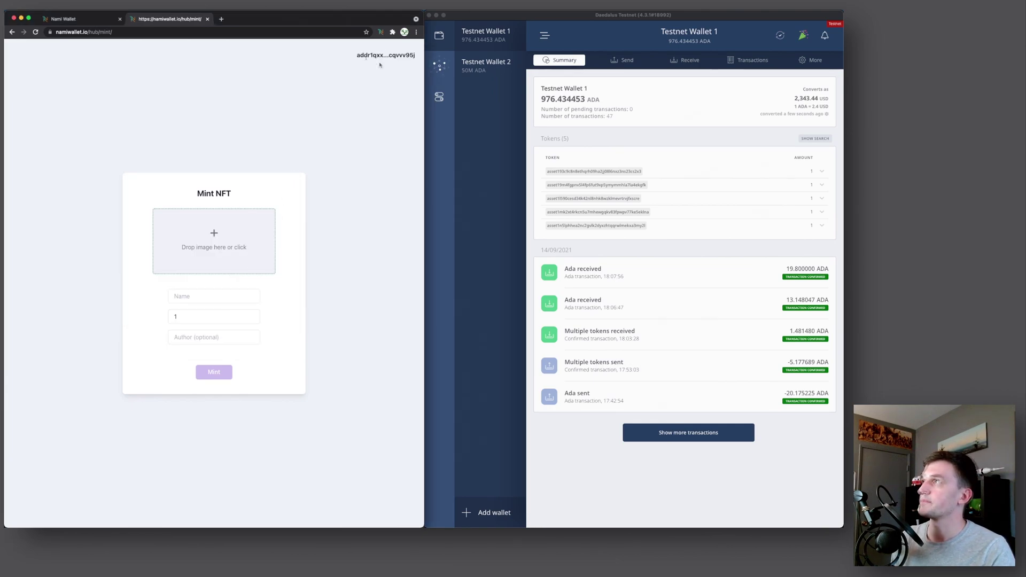
{"action": "left_click_drag", "start_coordinate": [415, 56], "coordinate": [409, 56]}
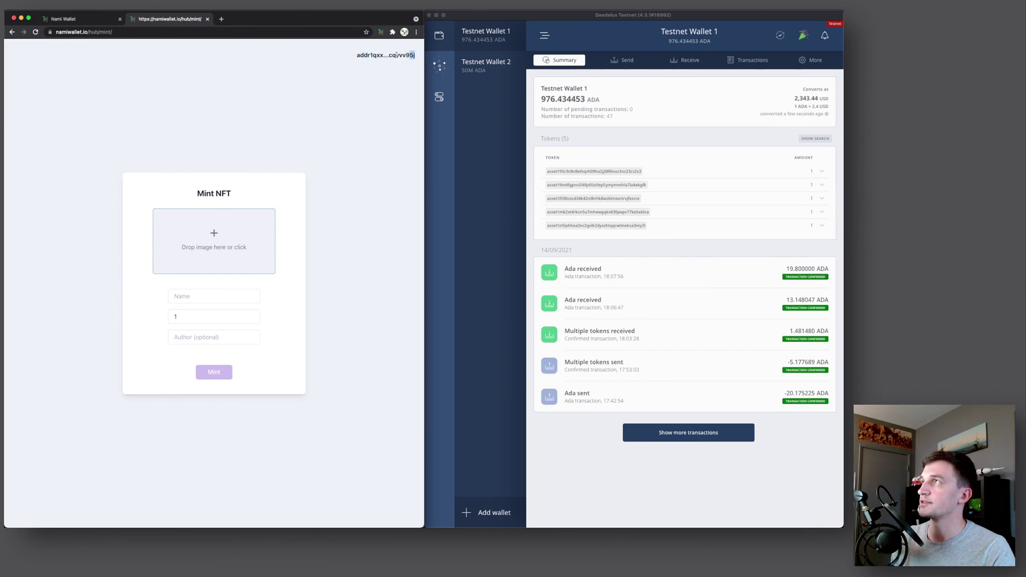
Review the whitelisted sites in Nami's settings
{"action": "left_click", "coordinate": [380, 33]}
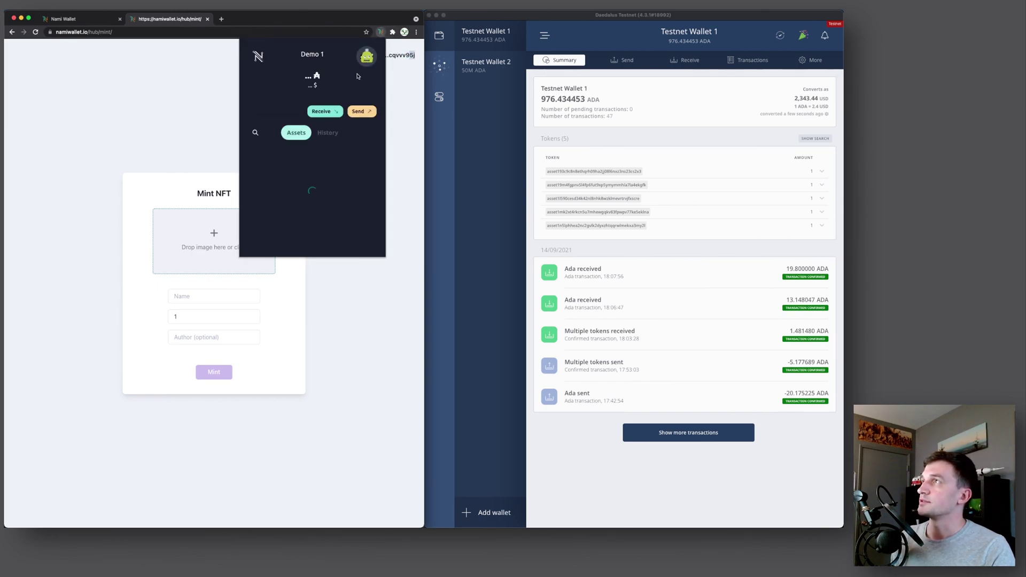
{"action": "left_click", "coordinate": [367, 59]}
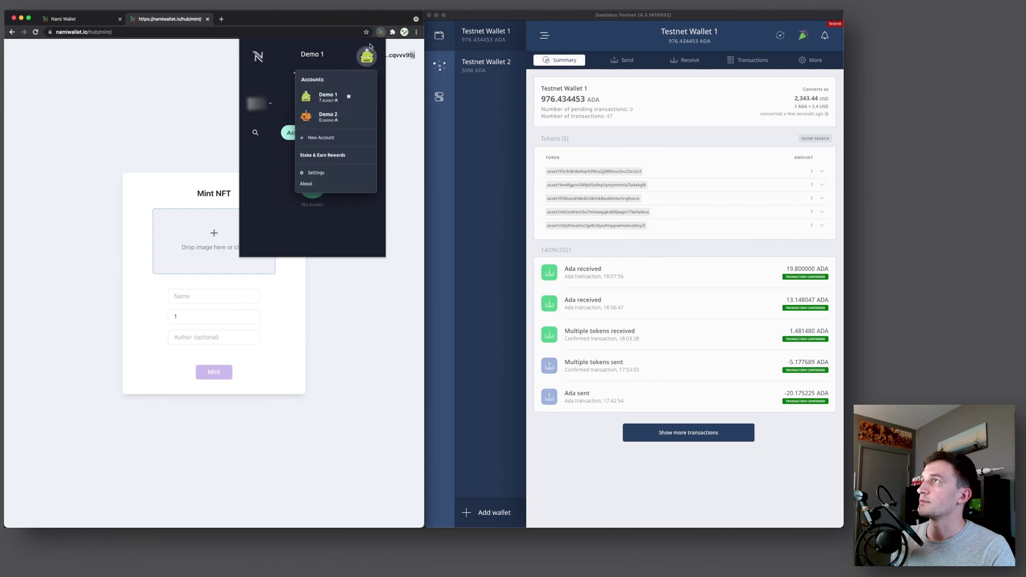
{"action": "left_click", "coordinate": [312, 175]}
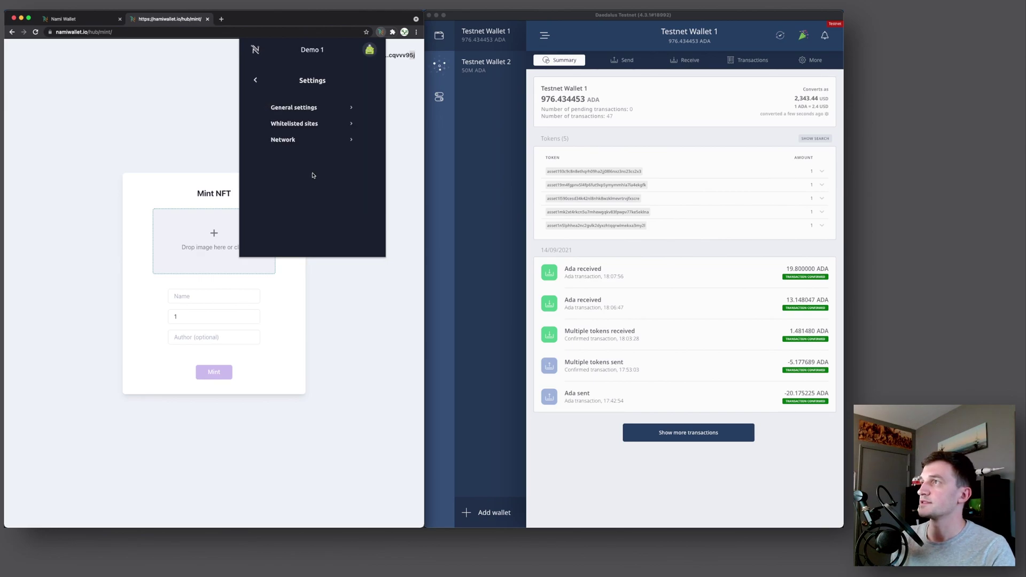
{"action": "left_click", "coordinate": [291, 124]}
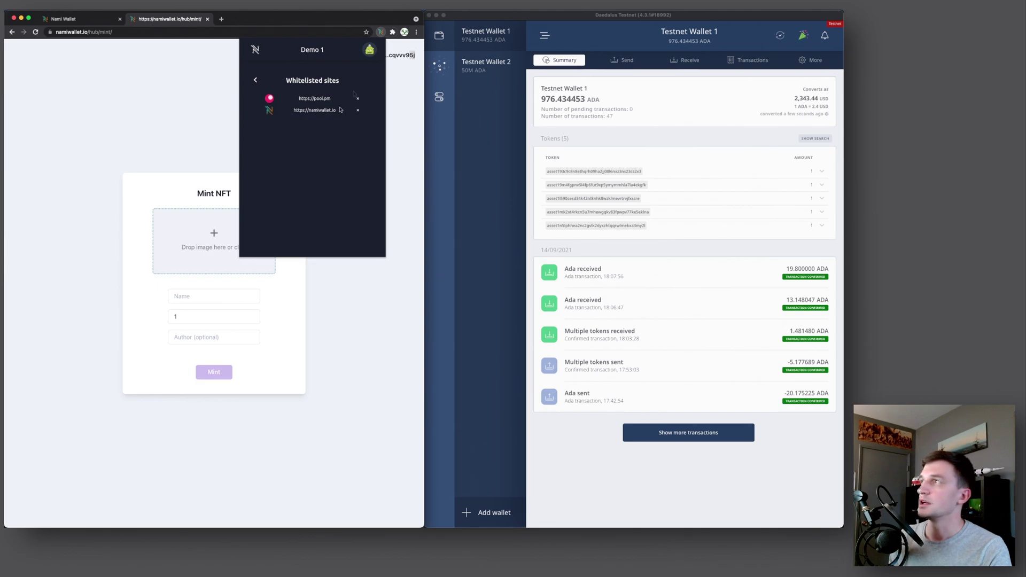
{"action": "left_click", "coordinate": [359, 101]}
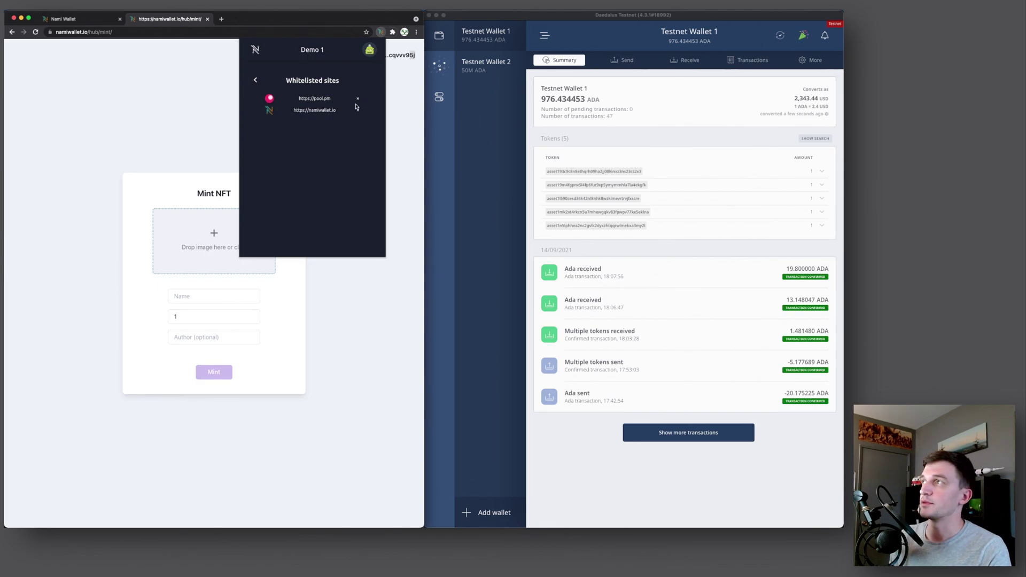
{"action": "left_click", "coordinate": [255, 79]}
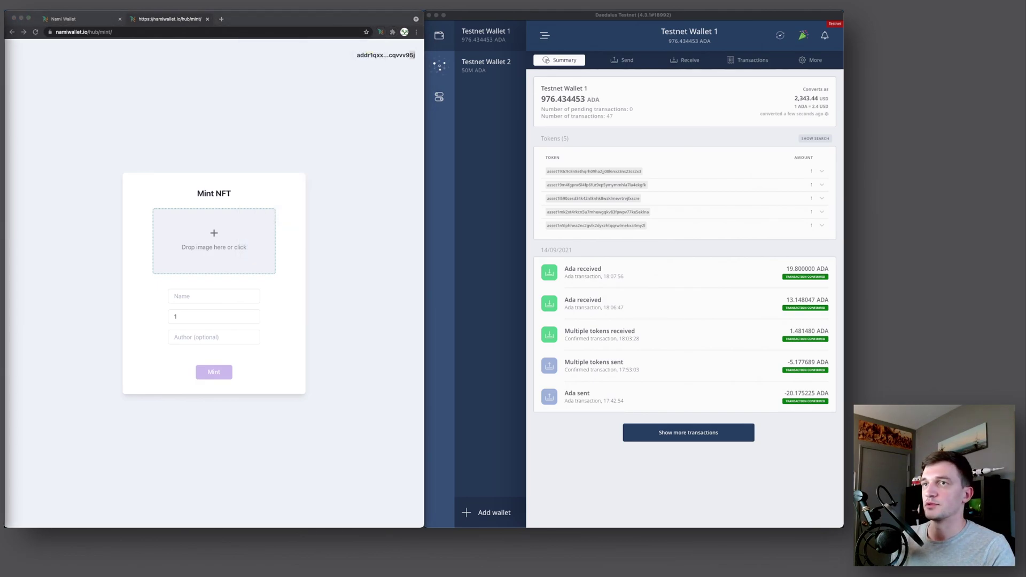
Drop the Cardano logo image into the mint form and name it 'Cardano Logo'
{"action": "left_click_drag", "start_coordinate": [43, 330], "coordinate": [209, 232]}
{"action": "left_click", "coordinate": [245, 297]}
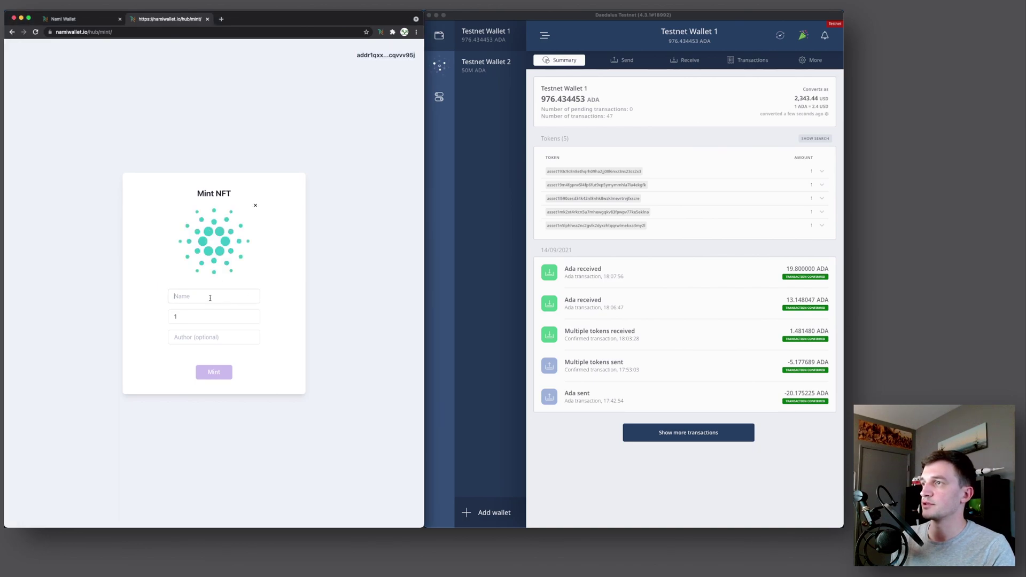
{"action": "type", "text": "Cardano Logo"}
Mint the Cardano Logo NFT, review the +1 Asset, and sign with the wallet password
{"action": "left_click", "coordinate": [150, 303]}
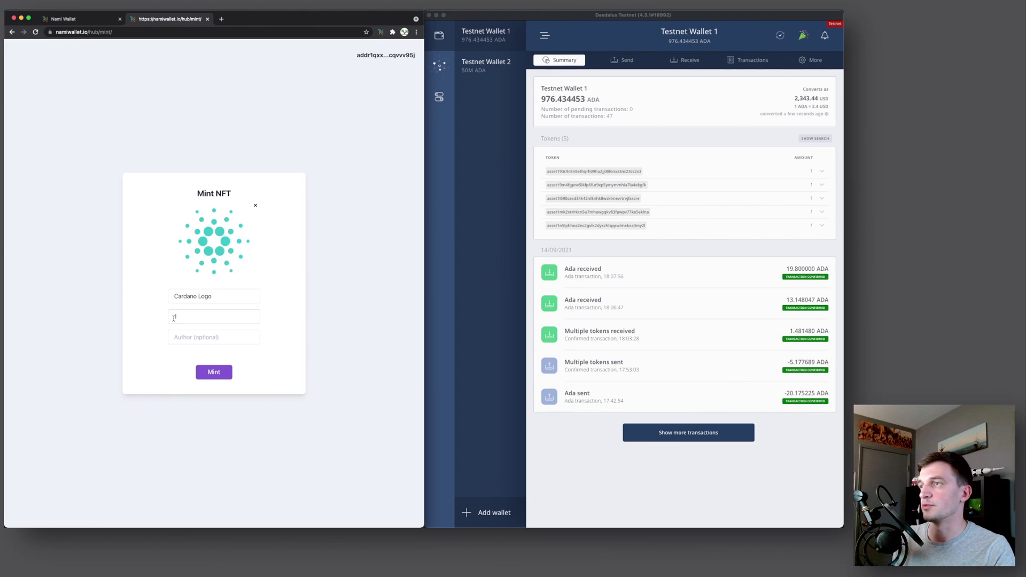
{"action": "left_click", "coordinate": [214, 374]}
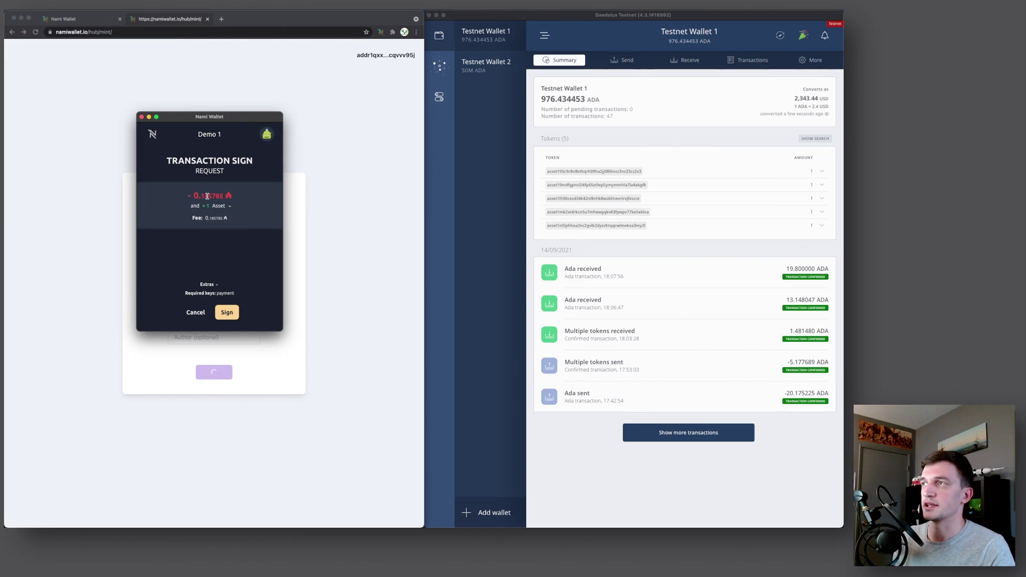
{"action": "left_click", "coordinate": [204, 208]}
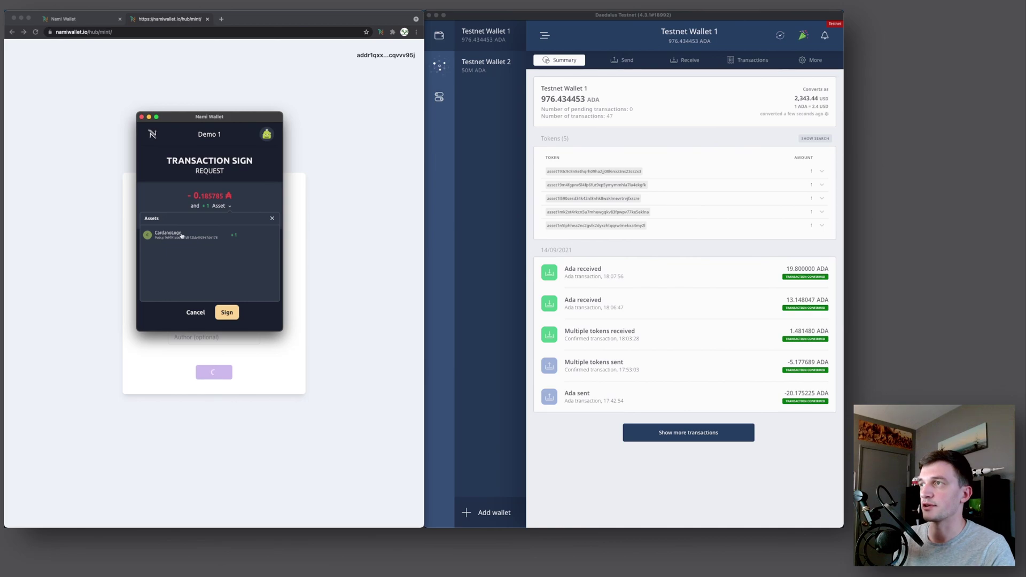
{"action": "left_click", "coordinate": [227, 313]}
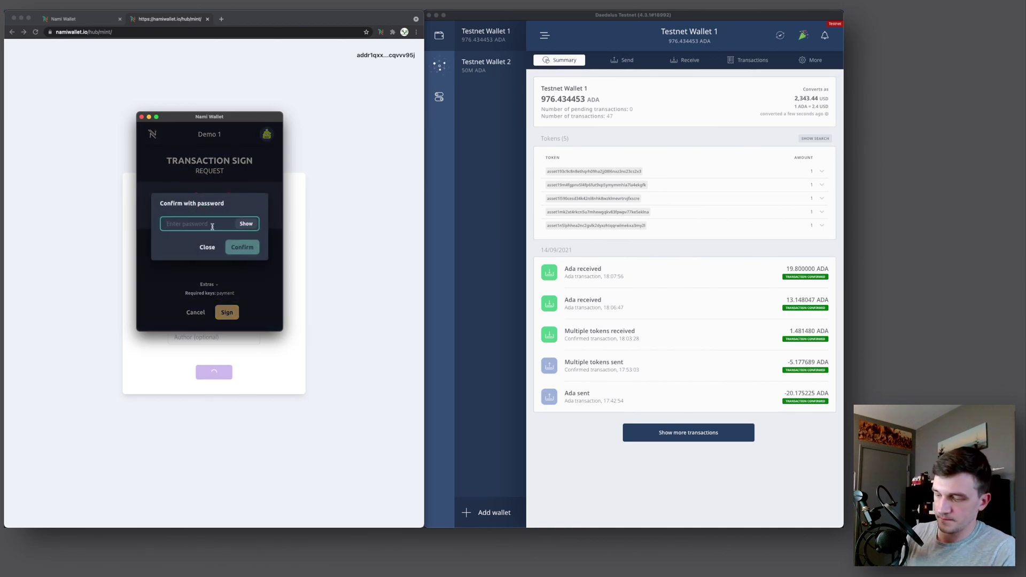
{"action": "type", "text": "•••••"}
{"action": "left_click", "coordinate": [228, 246]}
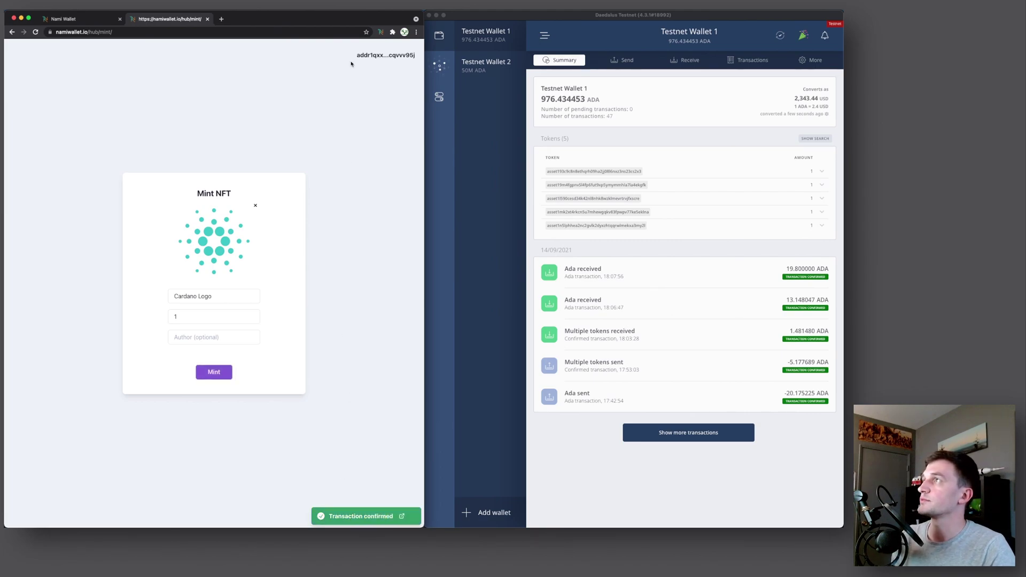
Copy the Cardano Logo asset's policy ID from Nami
{"action": "left_click", "coordinate": [381, 32]}
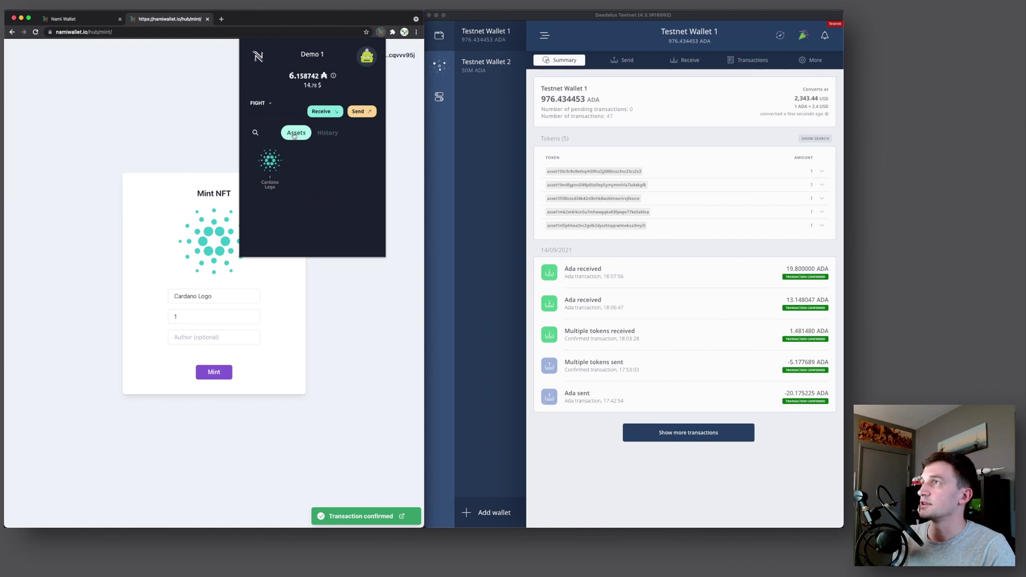
{"action": "left_click", "coordinate": [270, 159]}
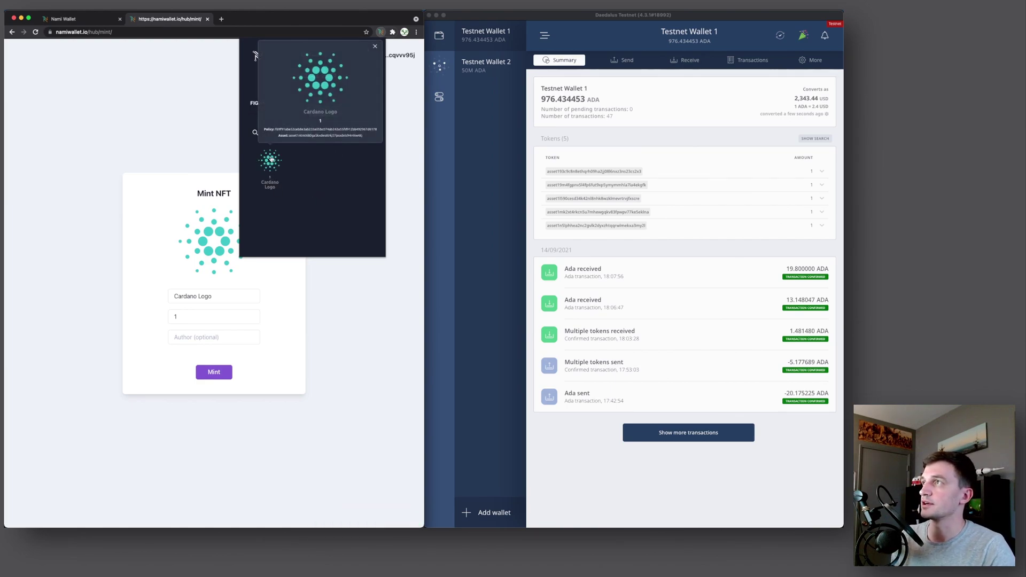
{"action": "left_click", "coordinate": [289, 131]}
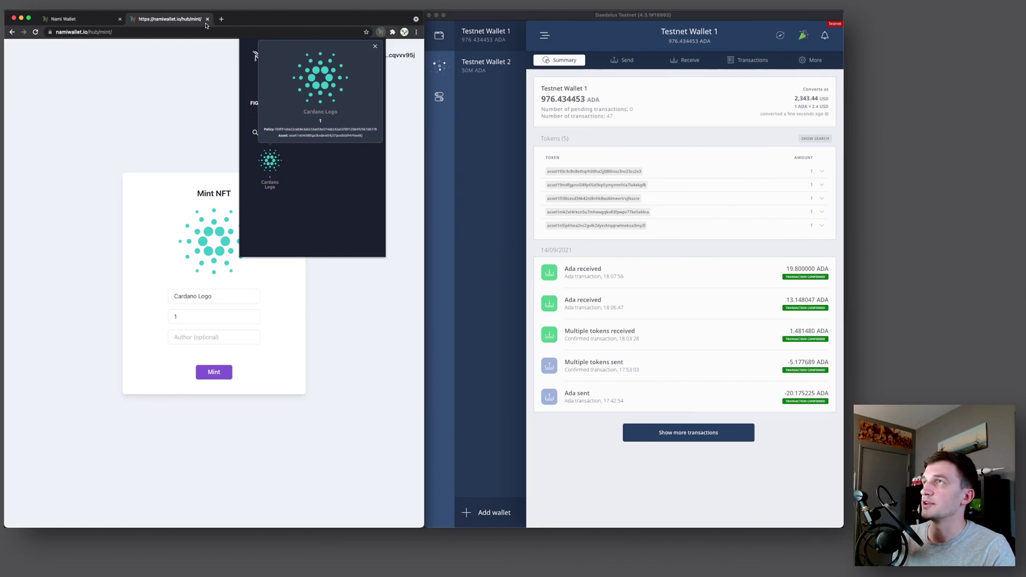
View pool.pm/<policy>.CardanoLogo and its policy details, then close the tab
{"action": "left_click", "coordinate": [222, 19]}
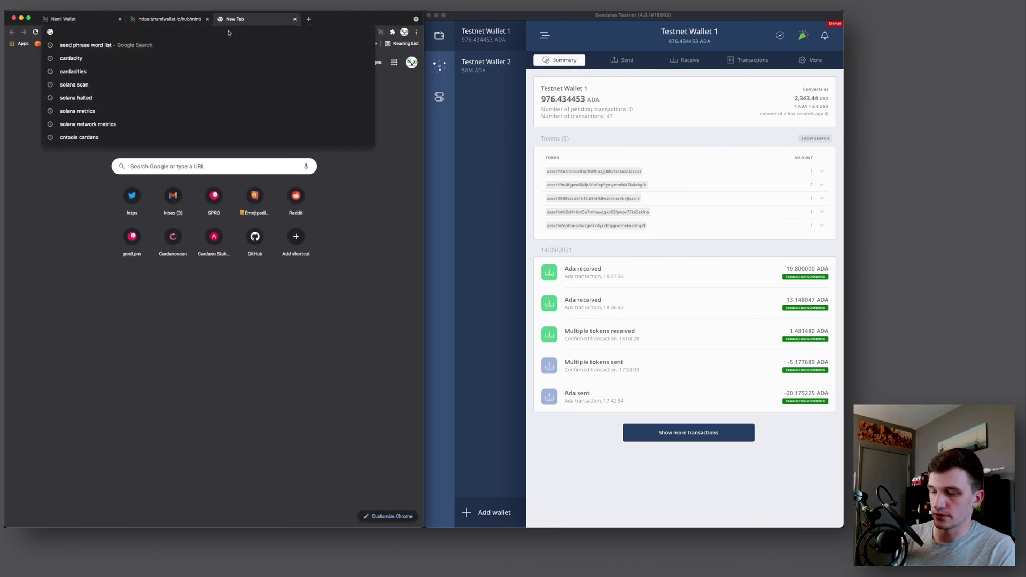
{"action": "type", "text": "pool."}
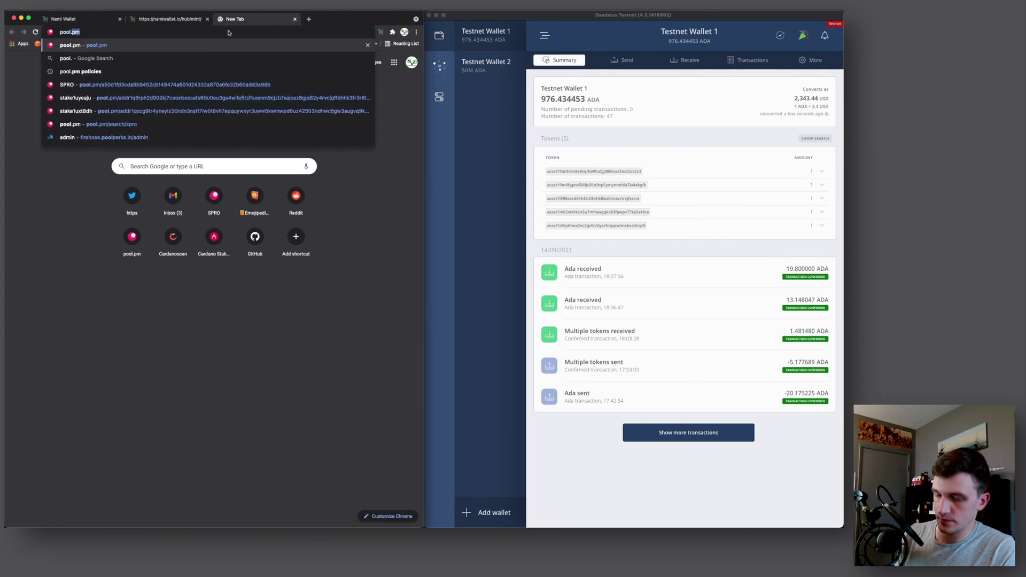
{"action": "type", "text": "pm/"}
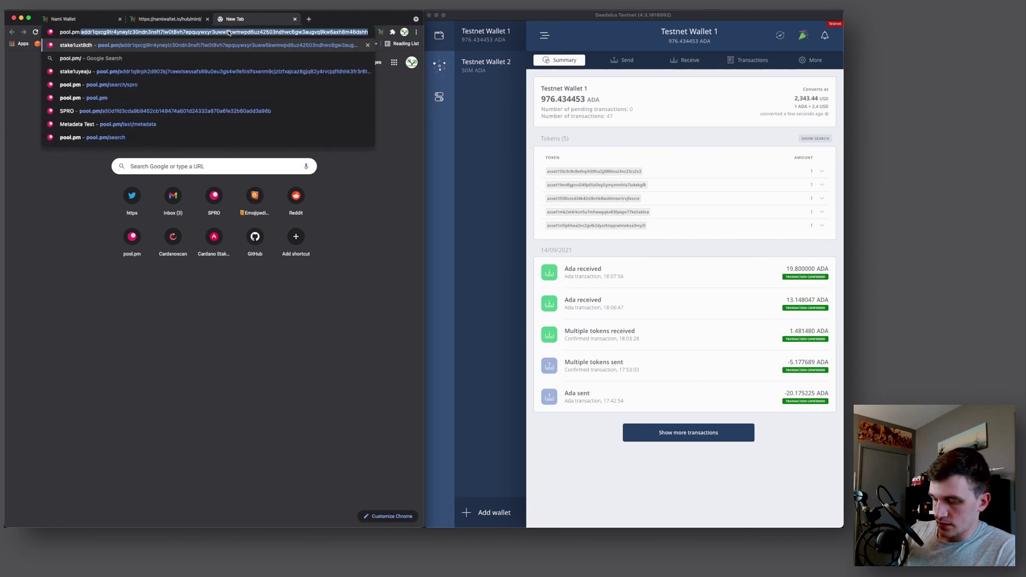
{"action": "type", "text": "f69f91abe52ceb8e3ab233a05bc074ab242a55fd912bb49297d6178"}
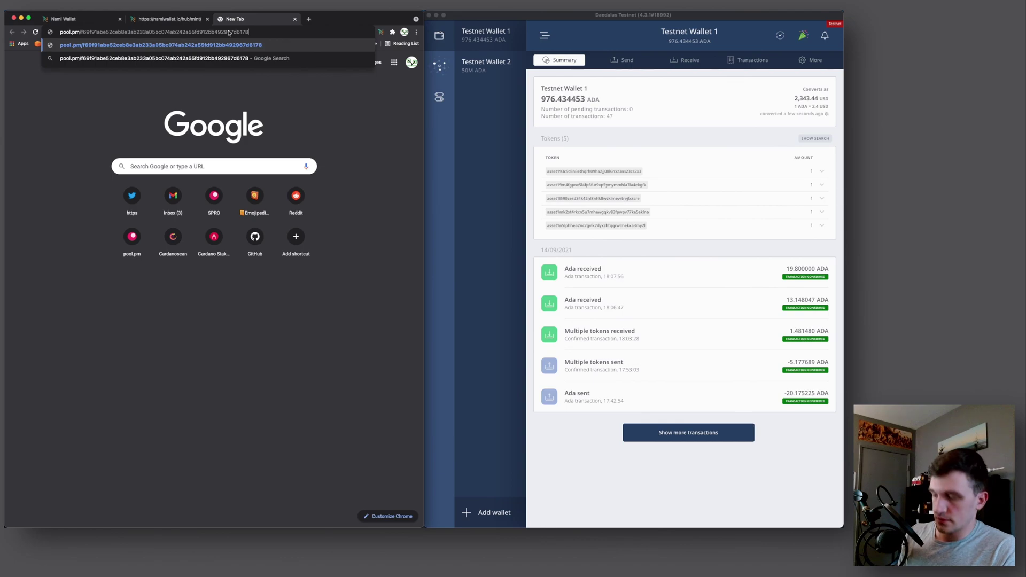
{"action": "type", "text": ".CardanoLogo"}
{"action": "key", "text": "Return"}
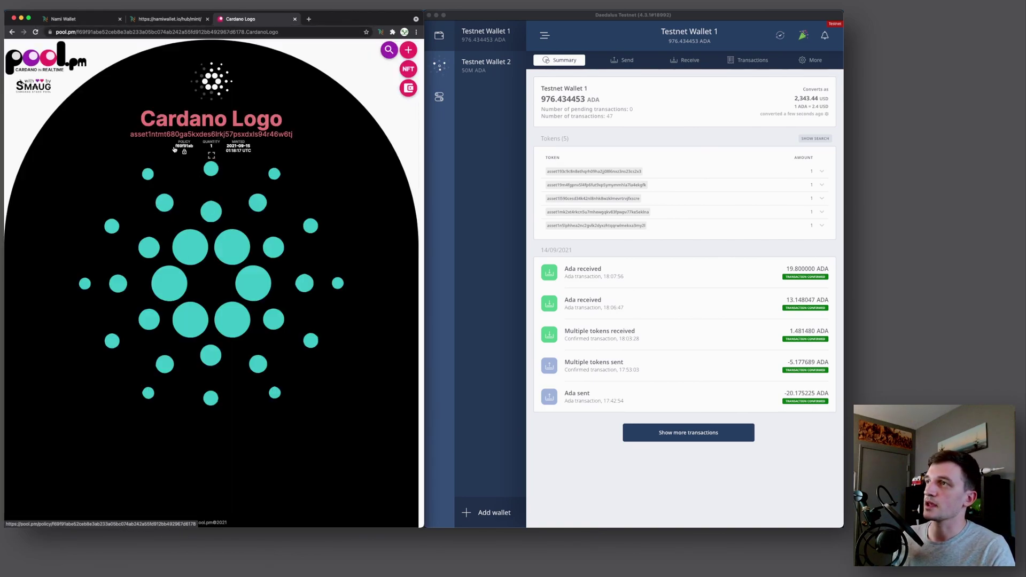
{"action": "left_click", "coordinate": [184, 153]}
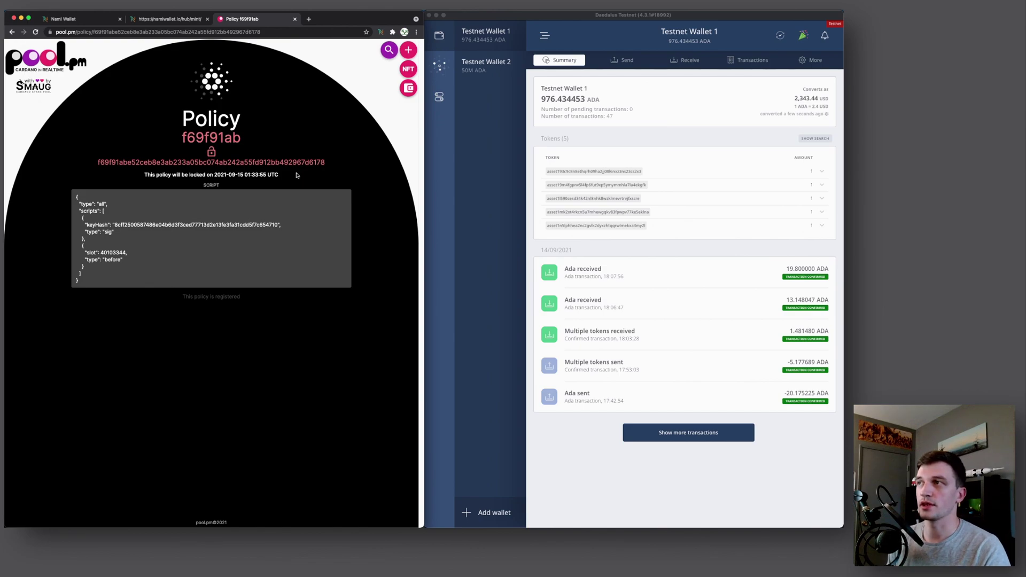
{"action": "key", "text": "super+w"}
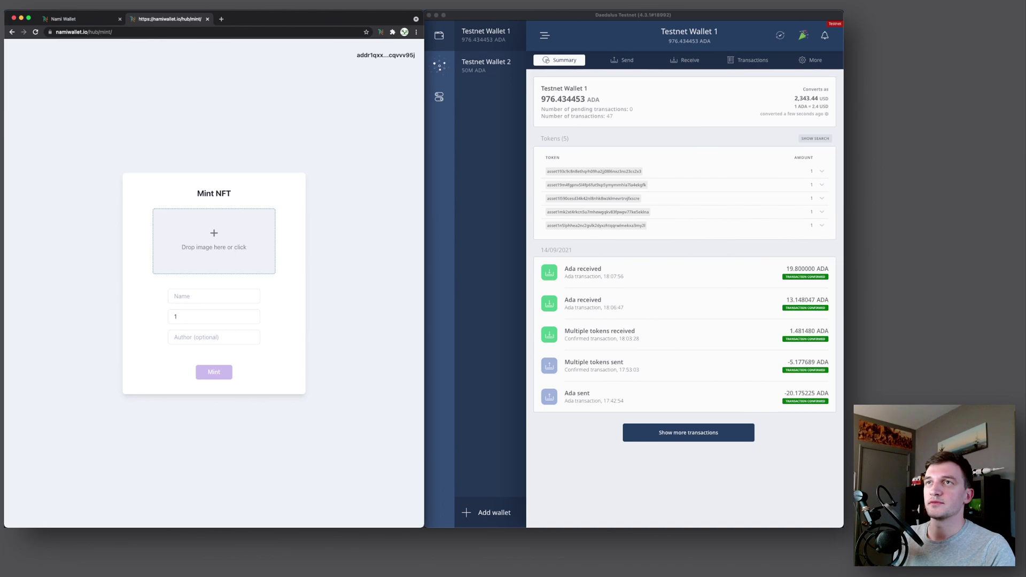
Mint 10 tokens named 'Ada Symbols' from the ADA logo image in Mint NFT
{"action": "left_click_drag", "start_coordinate": [10, 214], "coordinate": [207, 241]}
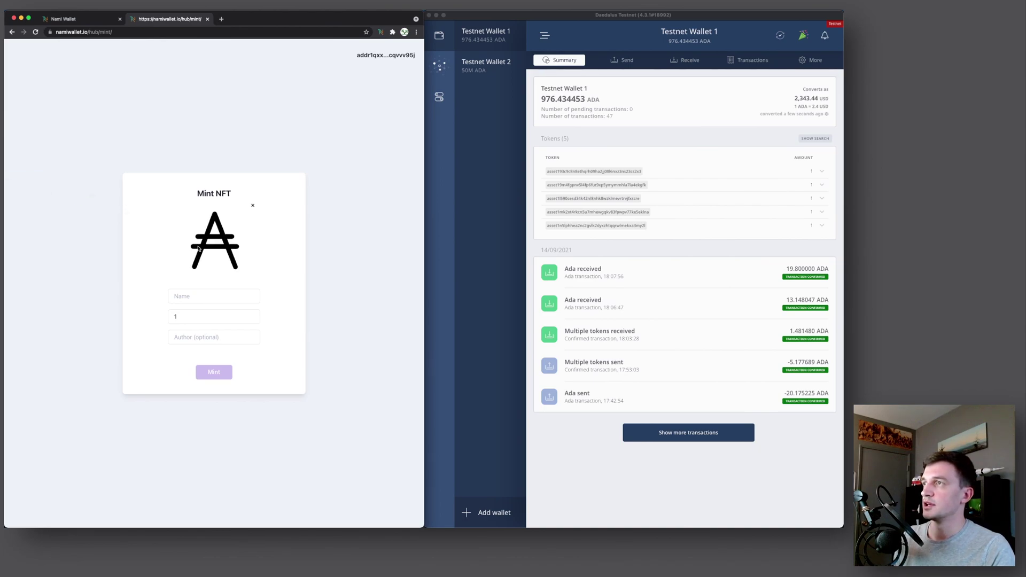
{"action": "left_click", "coordinate": [196, 316]}
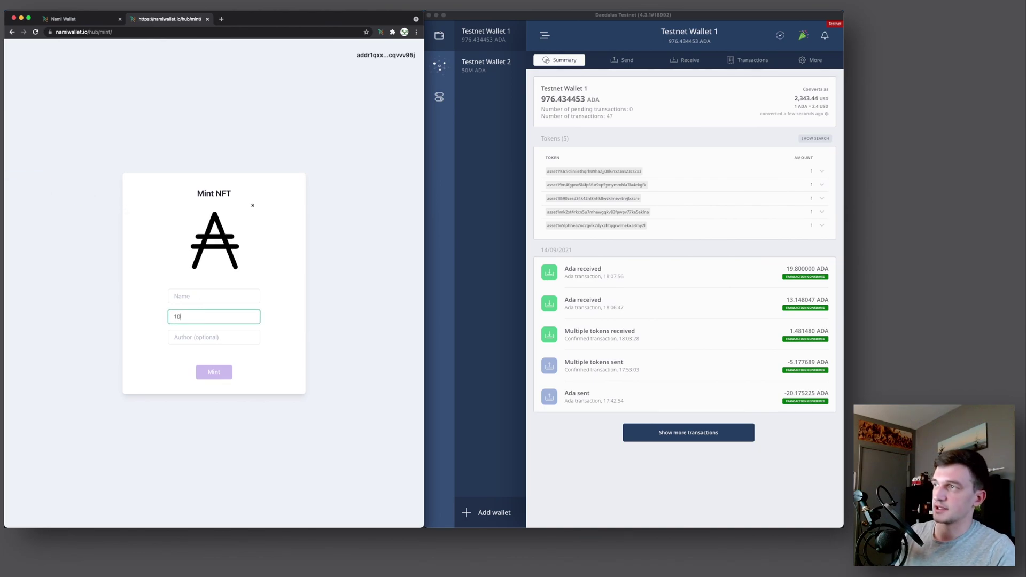
{"action": "left_click", "coordinate": [204, 296]}
{"action": "type", "text": "A"}
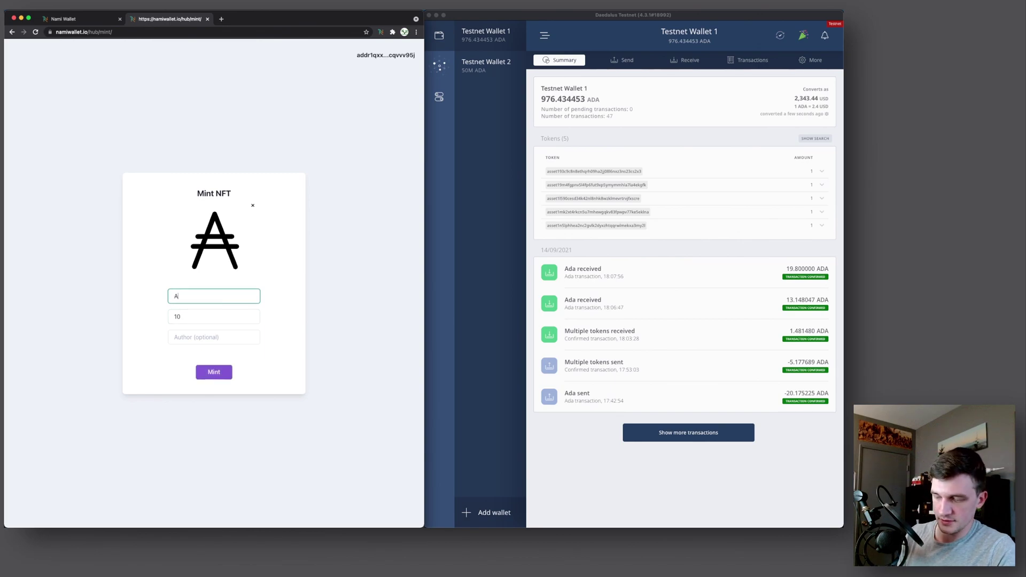
{"action": "type", "text": "da Symbols"}
{"action": "left_click", "coordinate": [214, 372]}
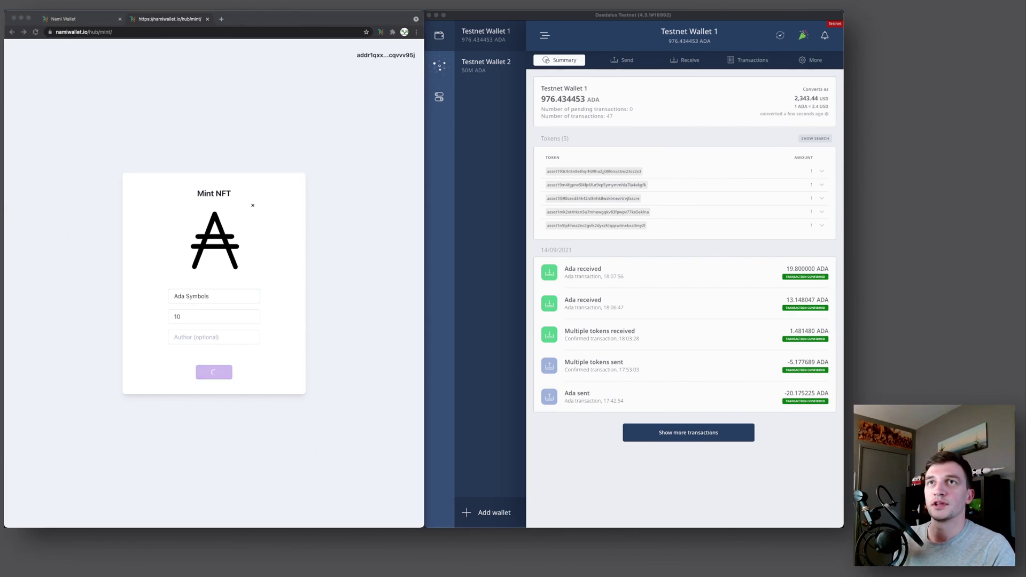
Sign the mint transaction and confirm it with the wallet password
{"action": "left_click_drag", "start_coordinate": [228, 169], "coordinate": [207, 159]}
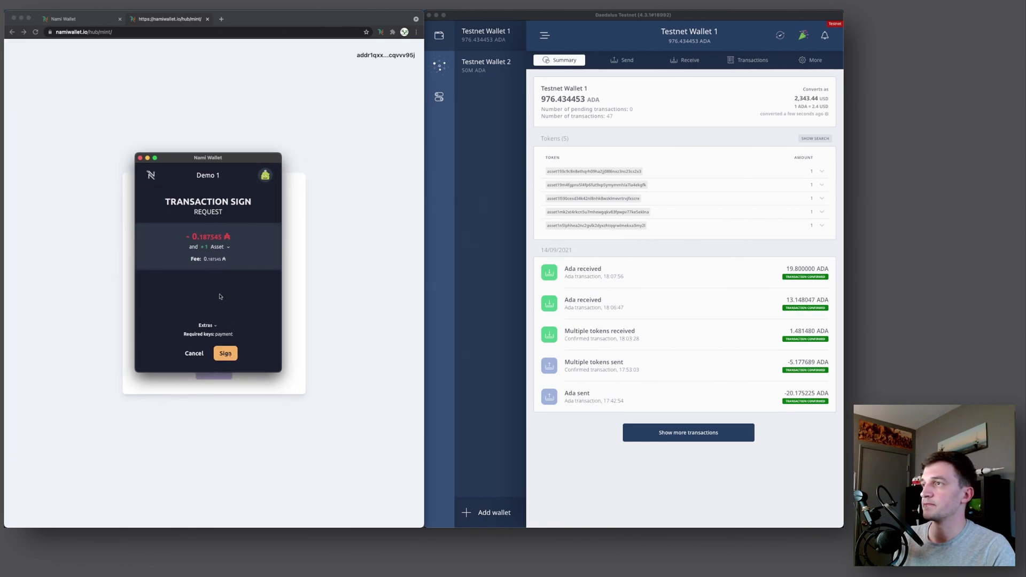
{"action": "left_click", "coordinate": [225, 353]}
{"action": "type", "text": "********"}
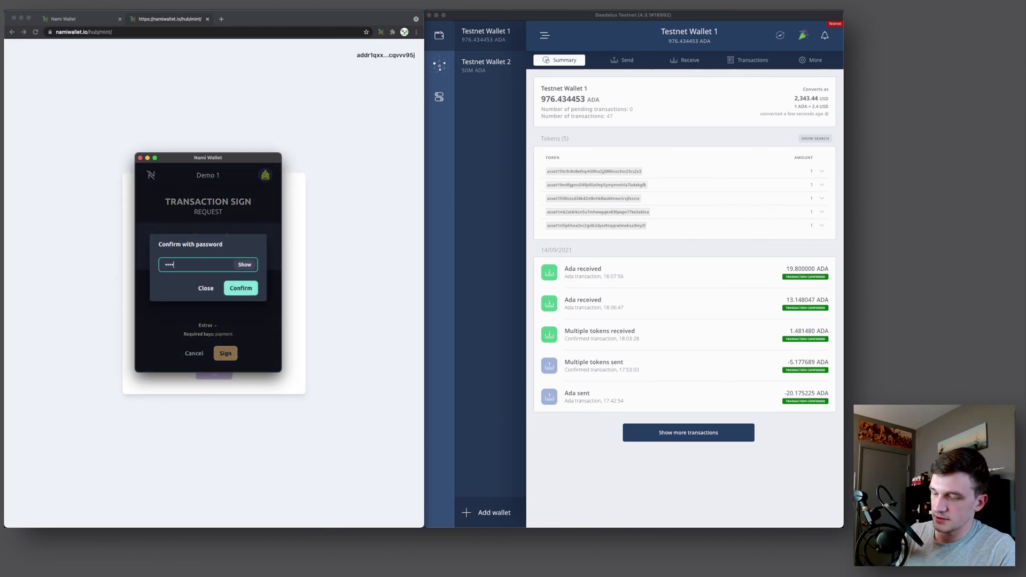
{"action": "key", "text": "Return"}
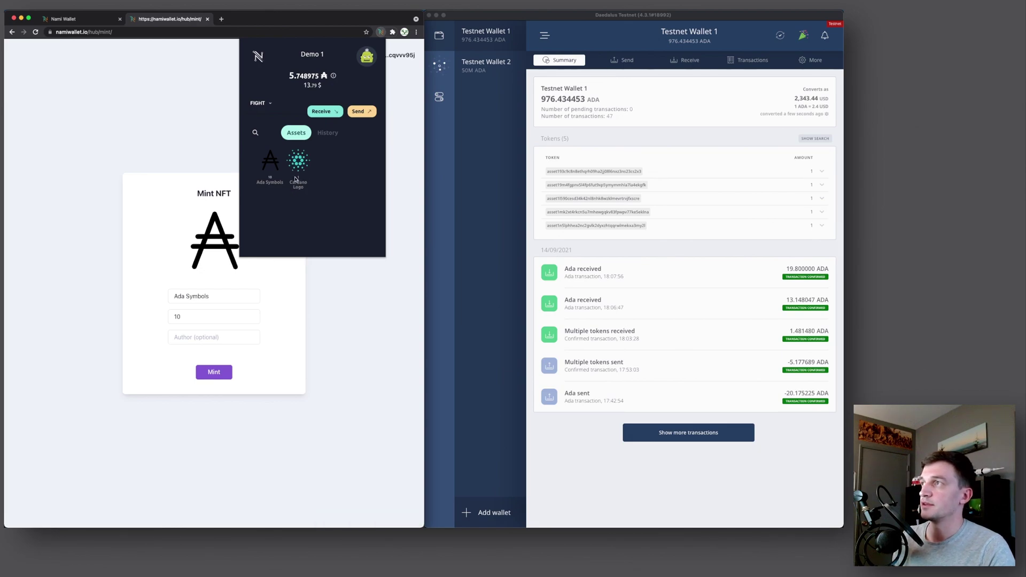
Copy the Ada Symbols token's policy ID from its details in Nami
{"action": "left_click", "coordinate": [272, 161]}
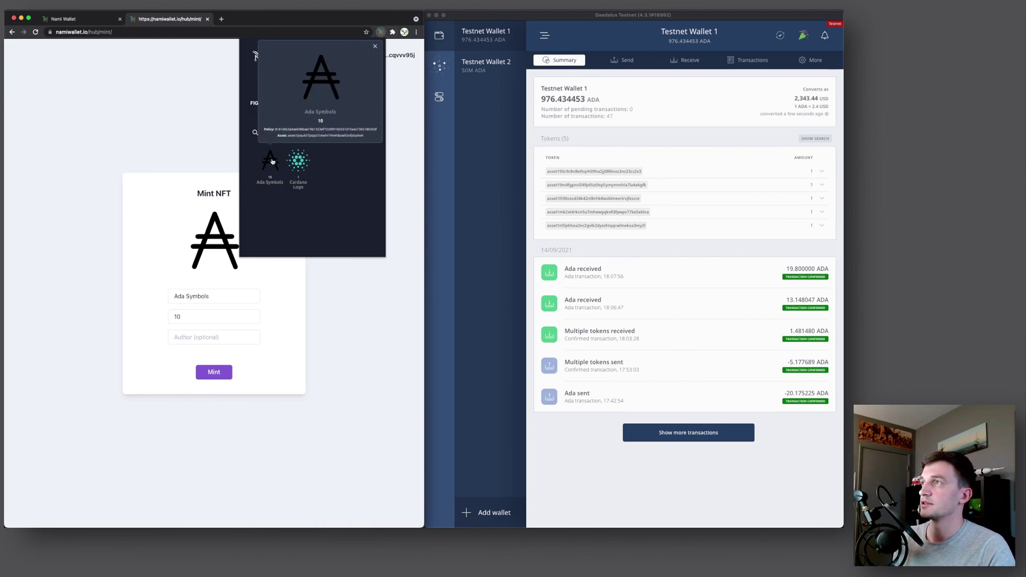
{"action": "left_click", "coordinate": [286, 131]}
{"action": "left_click", "coordinate": [163, 19]}
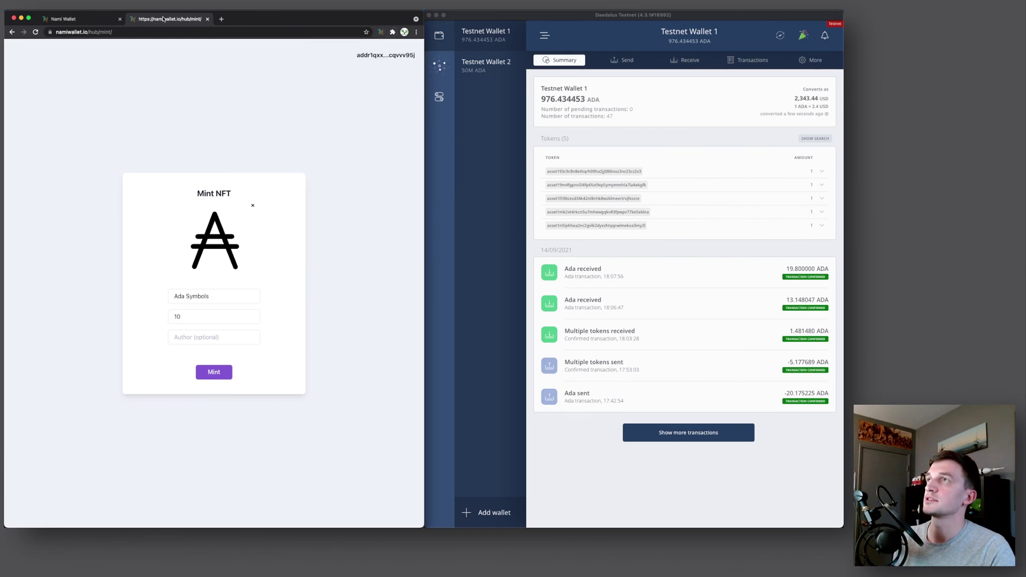
Load pool.pm/<policy ID>.AdaSymbols in a new tab and open the token's policy page
{"action": "key", "text": "super+t"}
{"action": "type", "text": "pool.pm"}
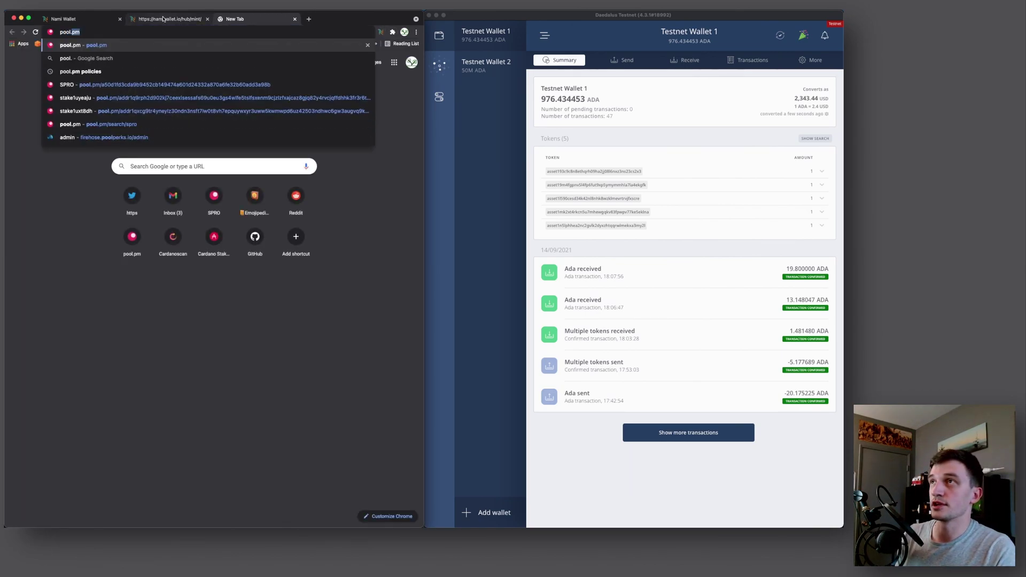
{"action": "type", "text": "/"}
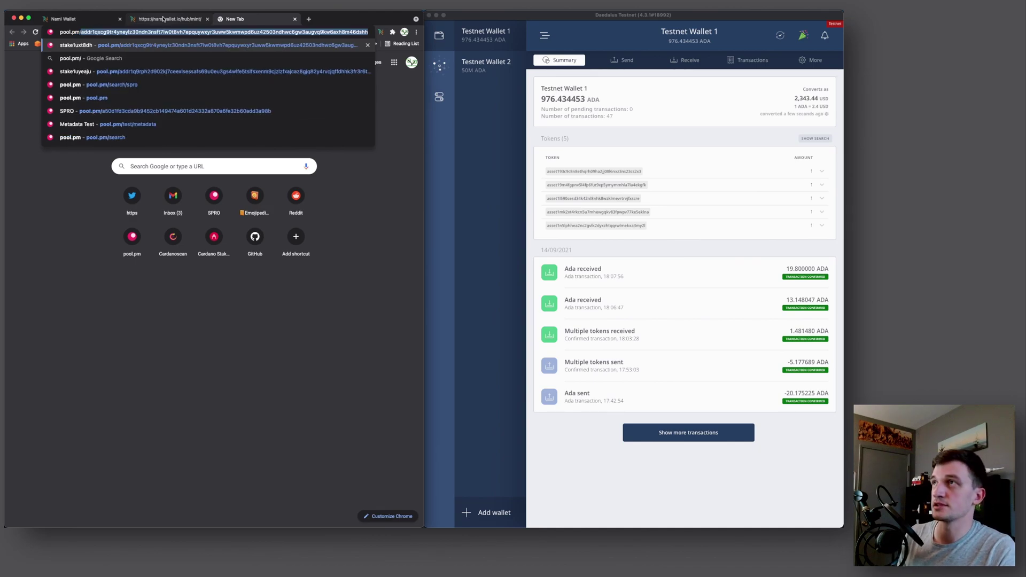
{"action": "key", "text": "super+v"}
{"action": "type", "text": "."}
{"action": "type", "text": "AdaSy"}
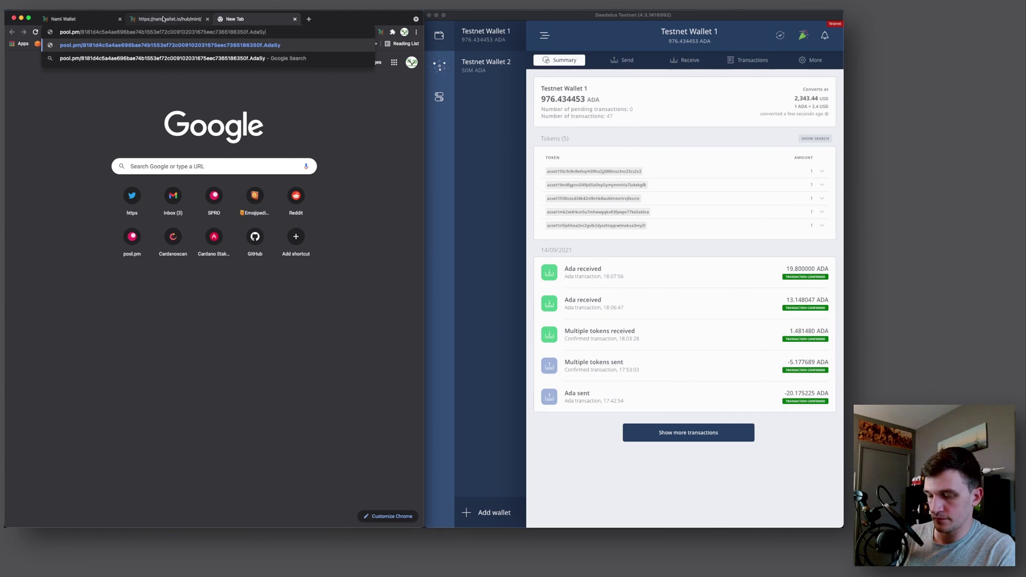
{"action": "type", "text": "bols"}
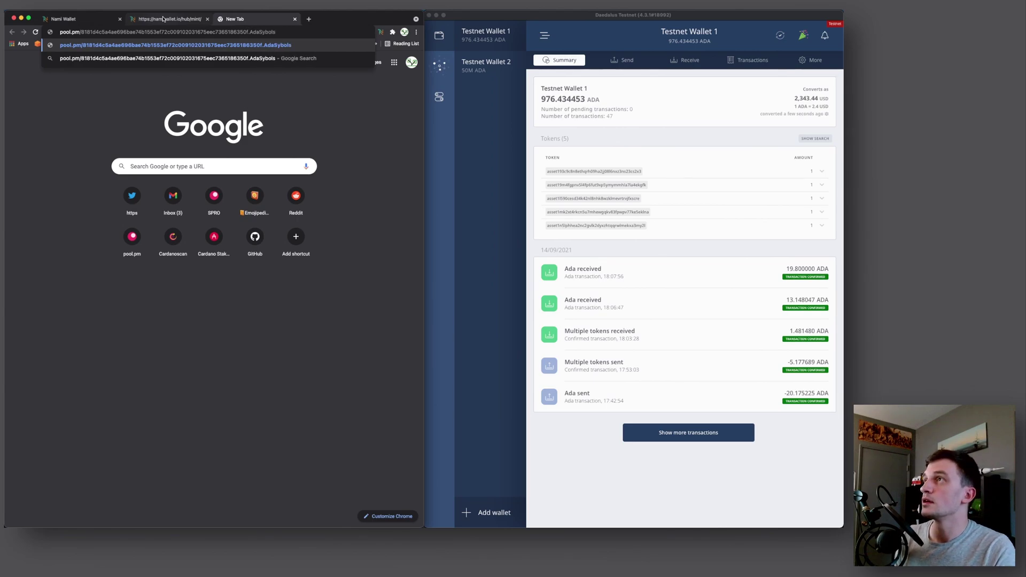
{"action": "key", "text": "Left"}
{"action": "key", "text": "Left"}
{"action": "key", "text": "Left"}
{"action": "key", "text": "Left"}
{"action": "type", "text": "m"}
{"action": "key", "text": "Return"}
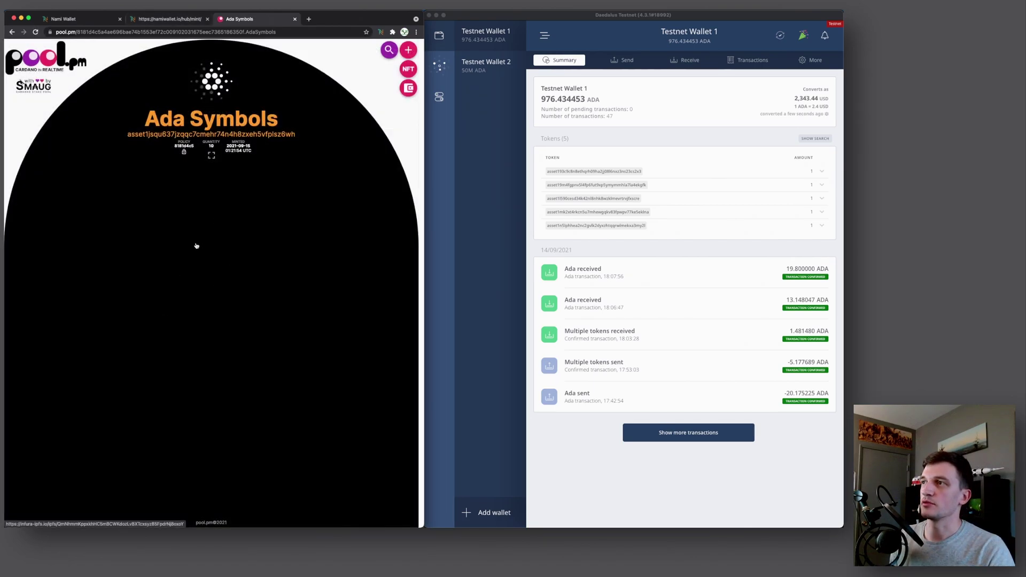
{"action": "left_click", "coordinate": [184, 151]}
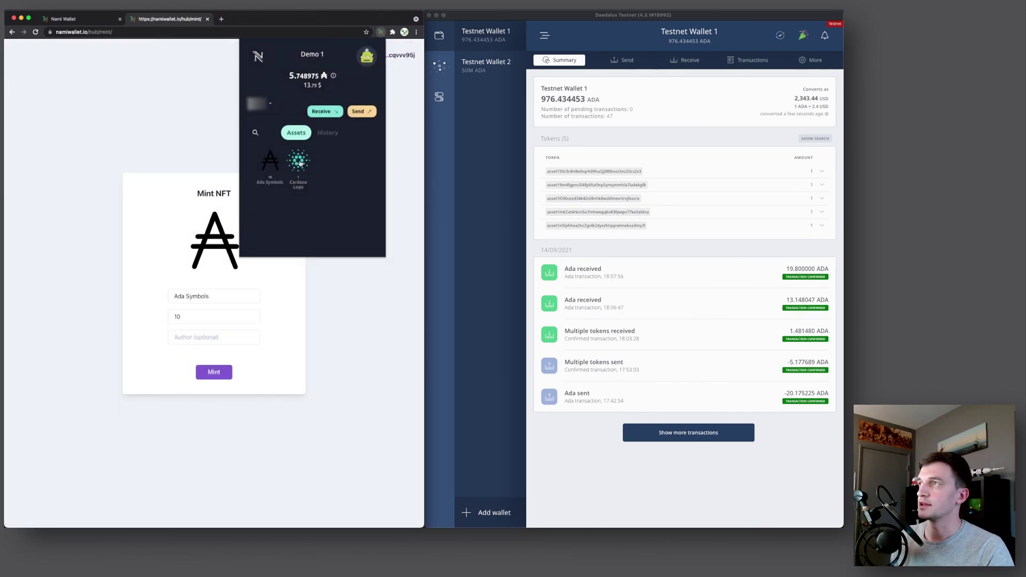
Copy the Cardano Logo asset ID from Nami and search it on cardanoscan.io
{"action": "left_click", "coordinate": [300, 164]}
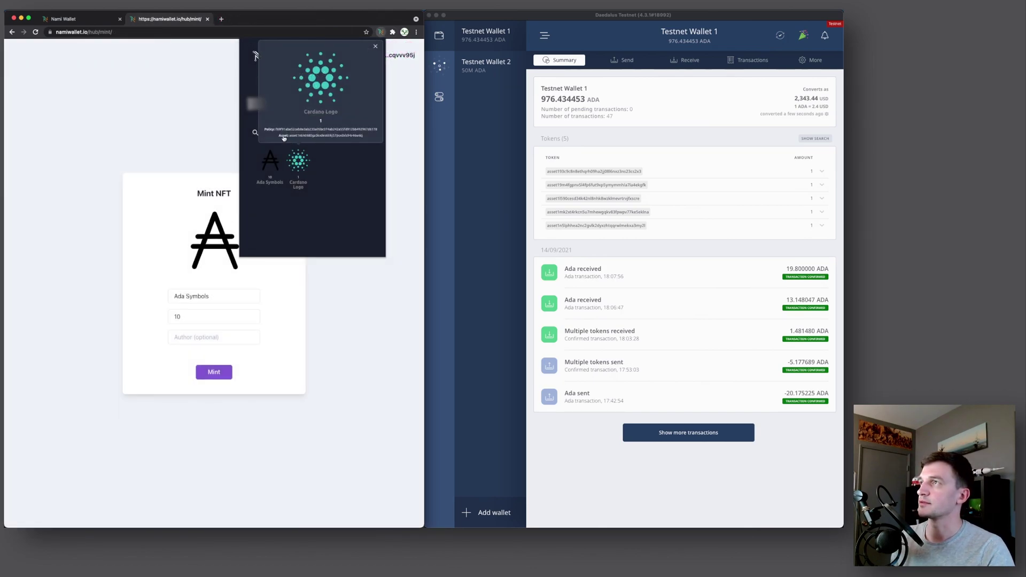
{"action": "left_click", "coordinate": [302, 137]}
{"action": "left_click", "coordinate": [220, 19]}
{"action": "left_click", "coordinate": [221, 19]}
{"action": "type", "text": "cardanoscan.io"}
{"action": "key", "text": "Return"}
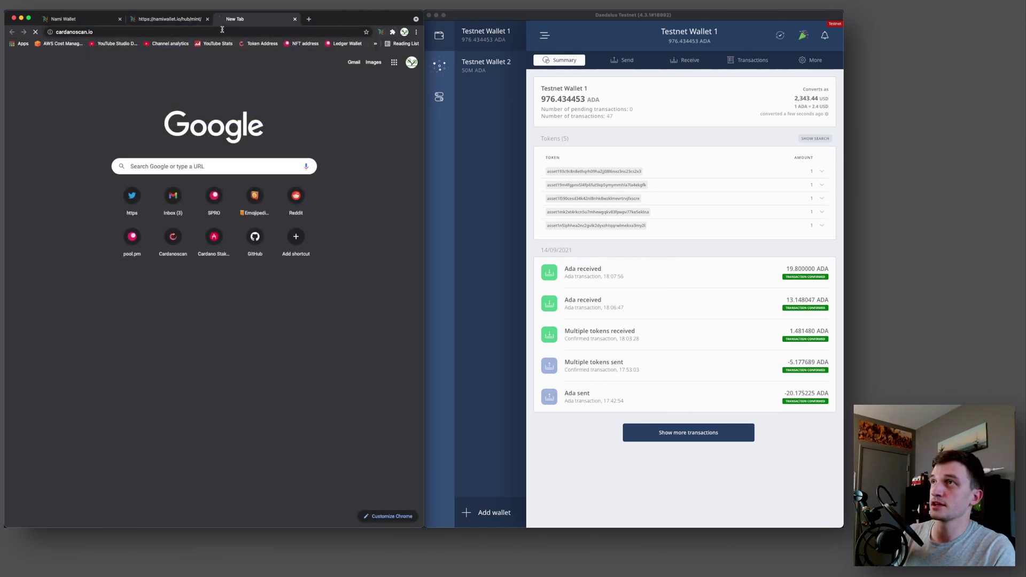
{"action": "left_click", "coordinate": [188, 103]}
{"action": "key", "text": "super+v"}
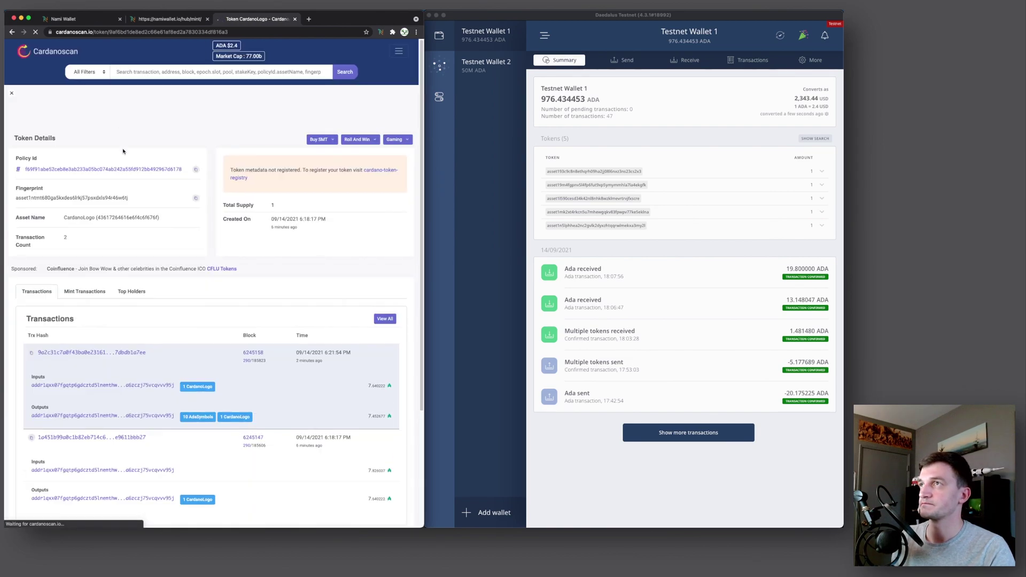
Open the token's mint transaction and view its full 721 metadata
{"action": "left_click", "coordinate": [84, 283]}
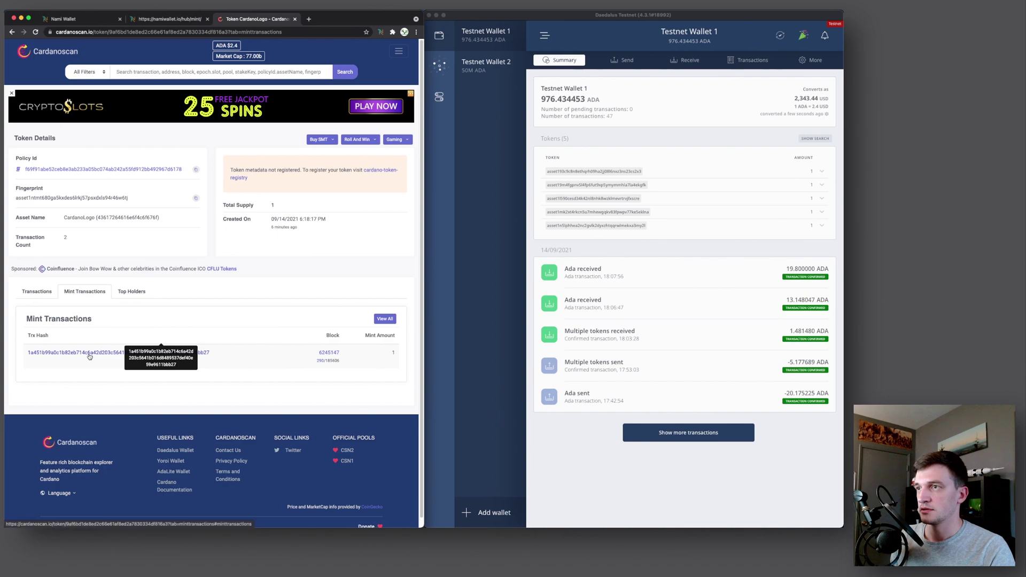
{"action": "left_click", "coordinate": [89, 353]}
{"action": "left_click", "coordinate": [102, 378]}
{"action": "scroll", "coordinate": [100, 380], "scroll_direction": "down", "scroll_amount": 3}
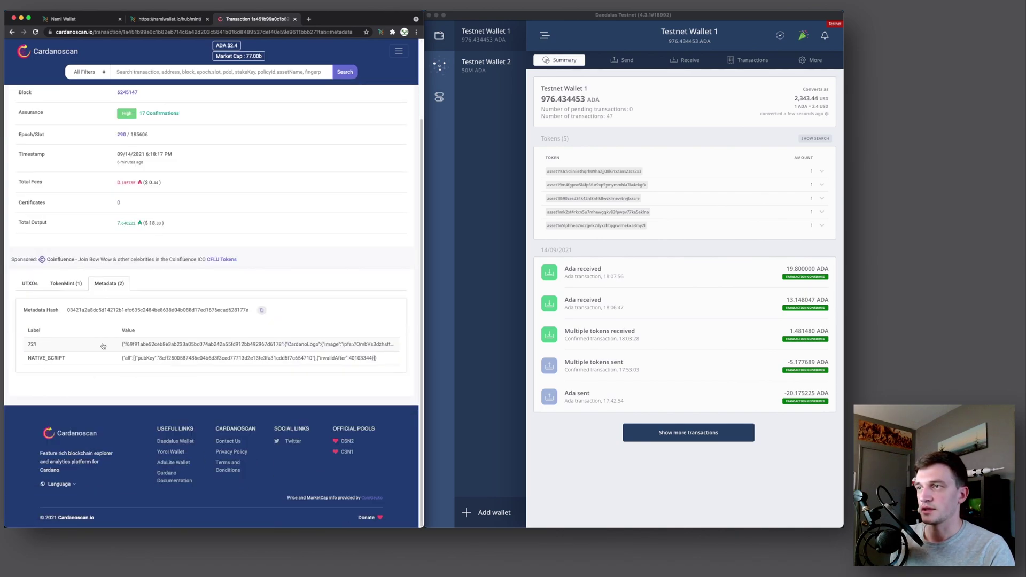
{"action": "left_click", "coordinate": [144, 347]}
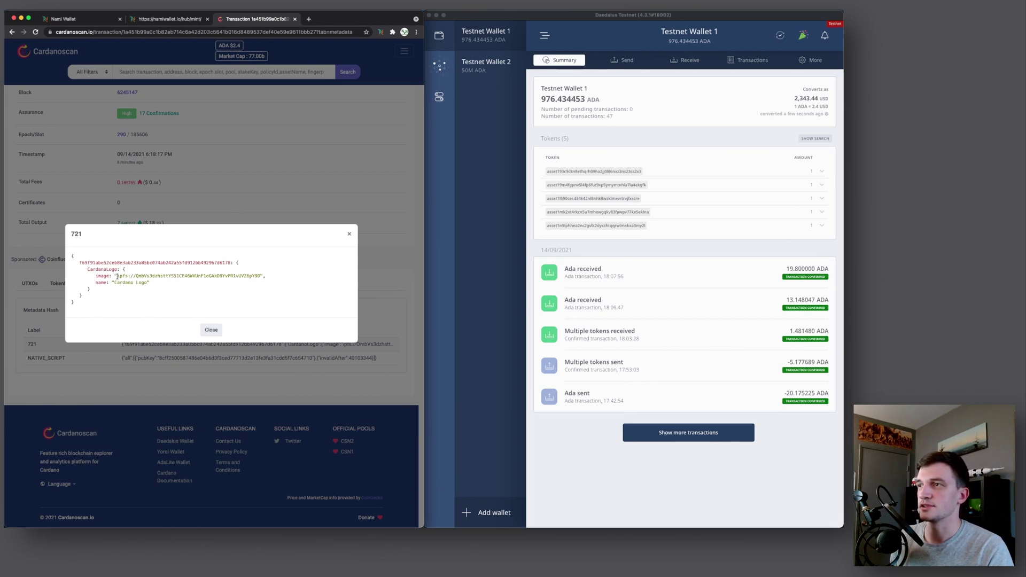
Select the ipfs image link, its CID, and the name entry in the metadata
{"action": "left_click_drag", "start_coordinate": [115, 275], "coordinate": [267, 278]}
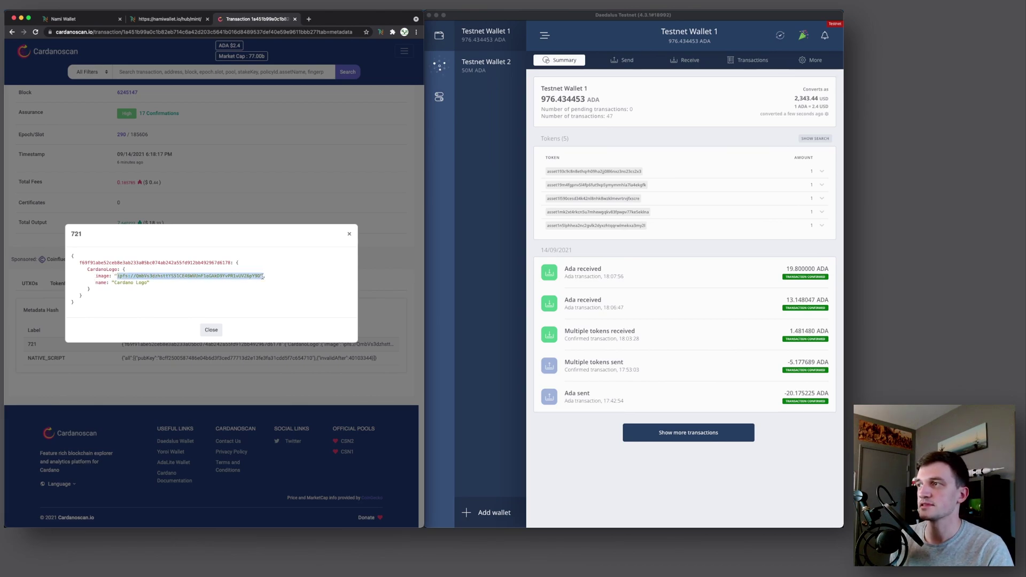
{"action": "double_click", "coordinate": [238, 276]}
{"action": "left_click_drag", "start_coordinate": [96, 282], "coordinate": [112, 283]}
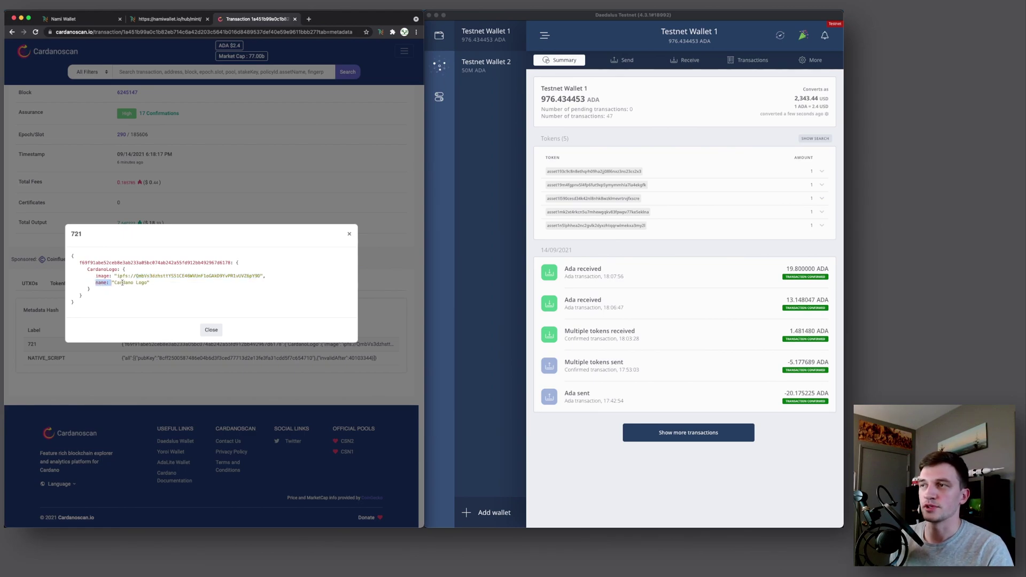
{"action": "left_click", "coordinate": [147, 284]}
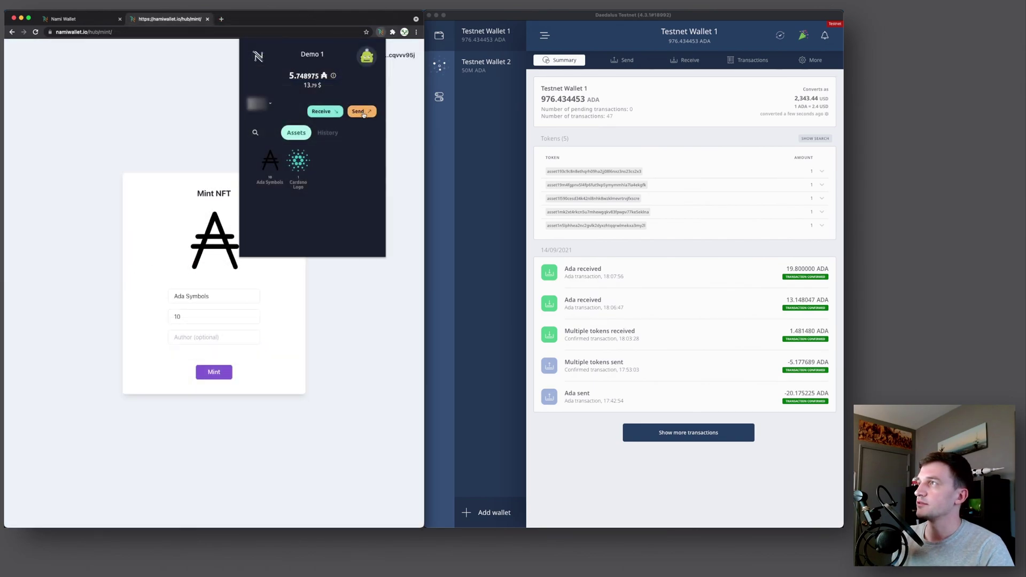
{"action": "left_click", "coordinate": [364, 114]}
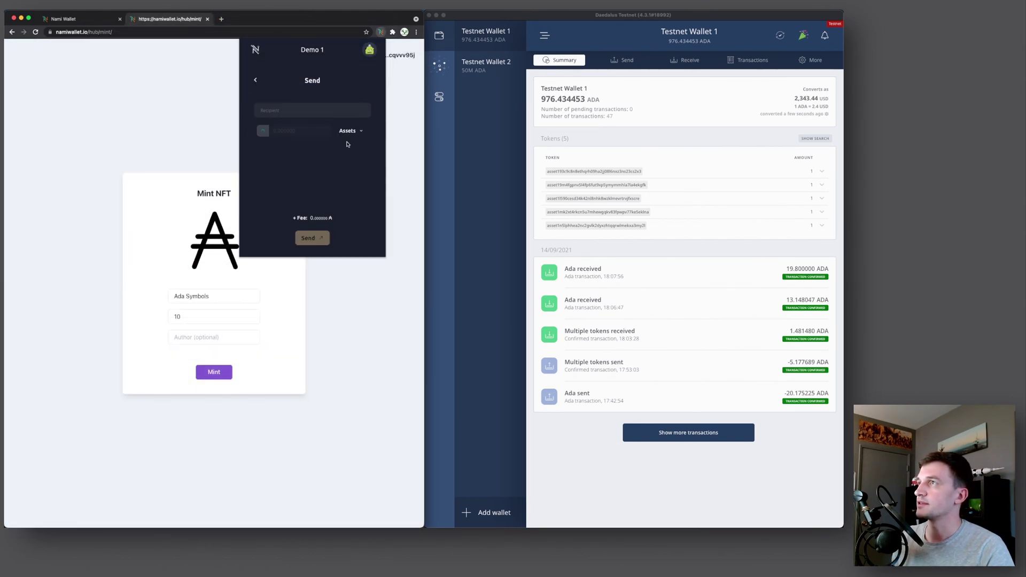
{"action": "left_click", "coordinate": [353, 132]}
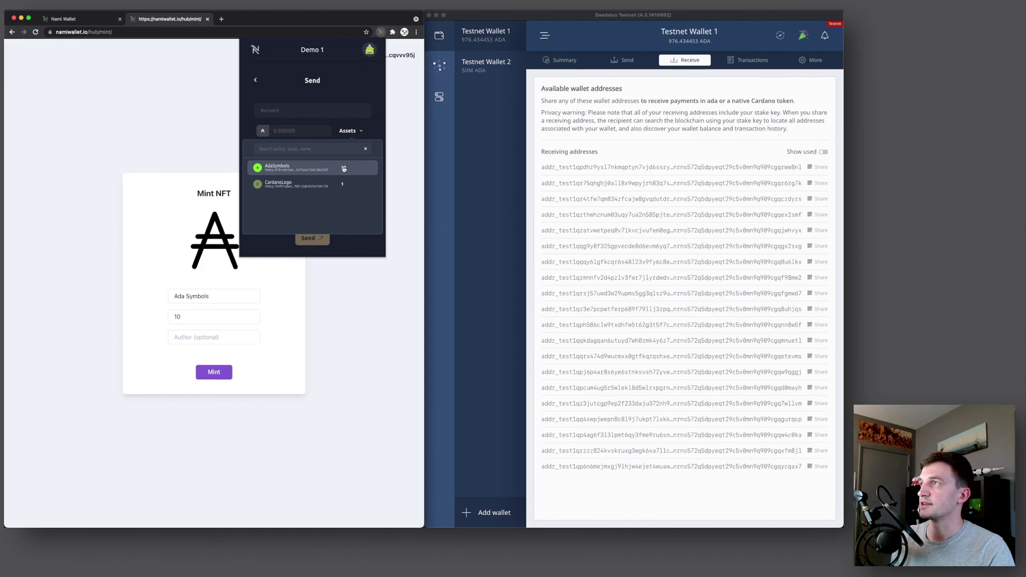
{"action": "left_click", "coordinate": [302, 170]}
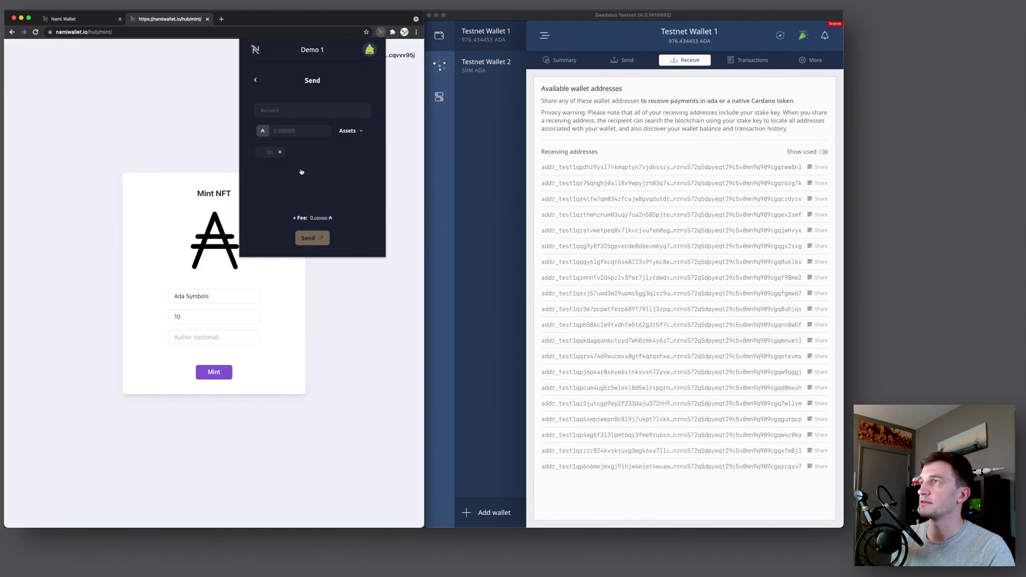
{"action": "left_click", "coordinate": [271, 153]}
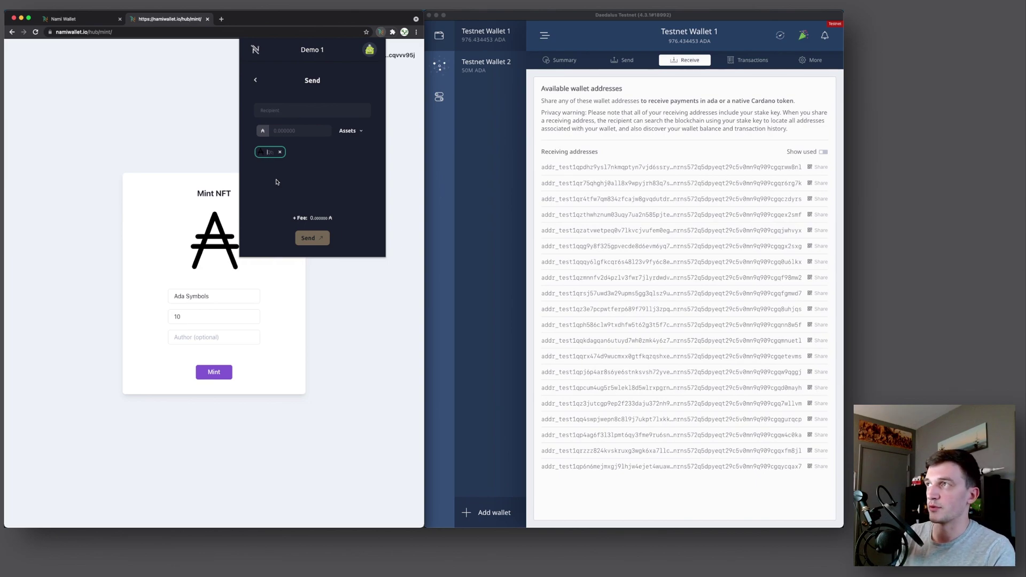
{"action": "type", "text": "10"}
{"action": "key", "text": "BackSpace"}
{"action": "key", "text": "BackSpace"}
{"action": "type", "text": "5"}
{"action": "left_click", "coordinate": [281, 151]}
{"action": "left_click", "coordinate": [256, 79]}
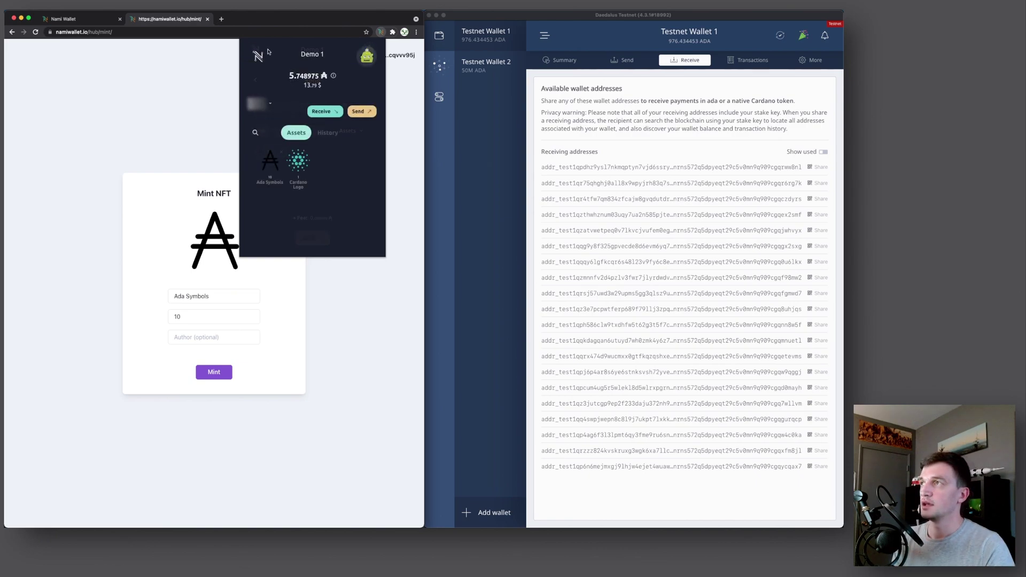